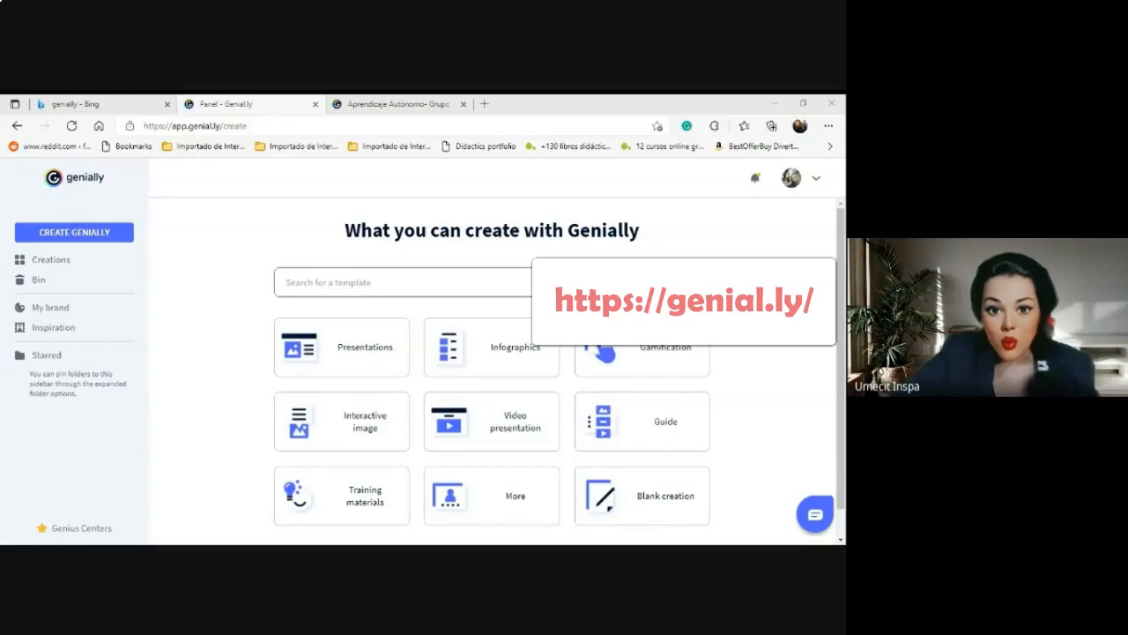
Open the Presentations card to browse Genially's presentation templates.
{"action": "mouse_move", "coordinate": [499, 328]}
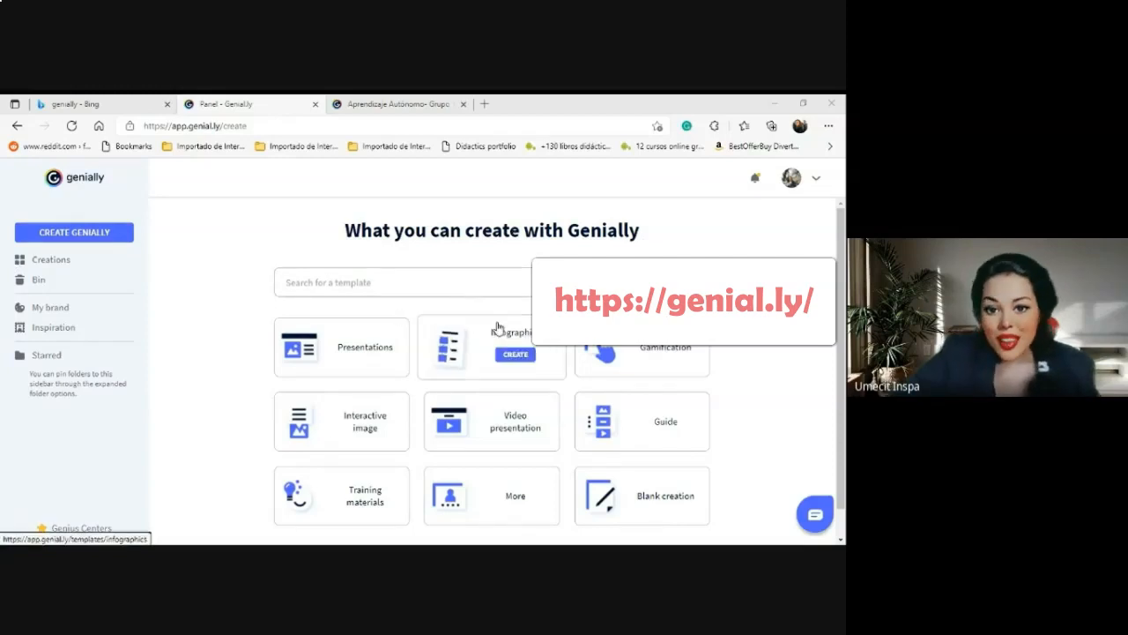
{"action": "scroll", "coordinate": [300, 321], "scroll_direction": "down", "scroll_amount": 1}
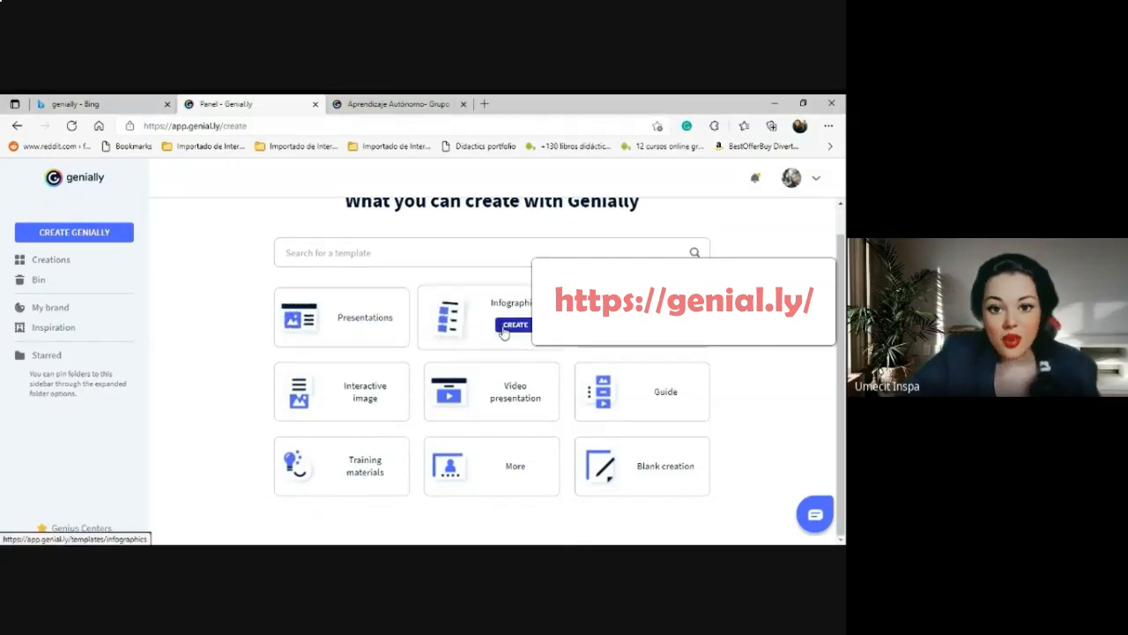
{"action": "mouse_move", "coordinate": [350, 398]}
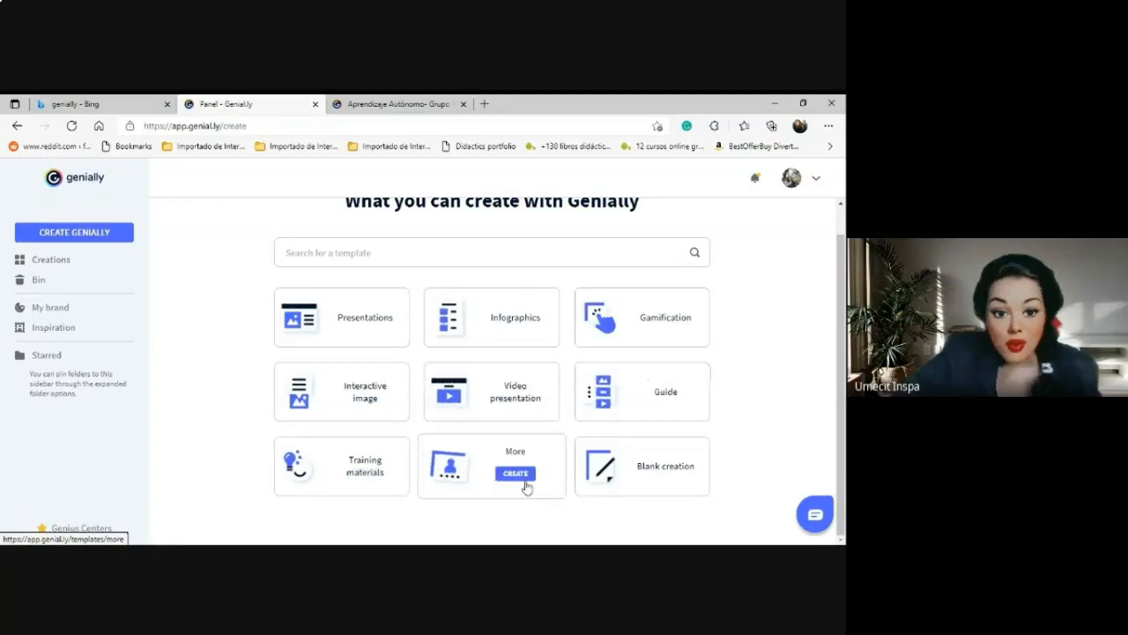
{"action": "left_click", "coordinate": [328, 324]}
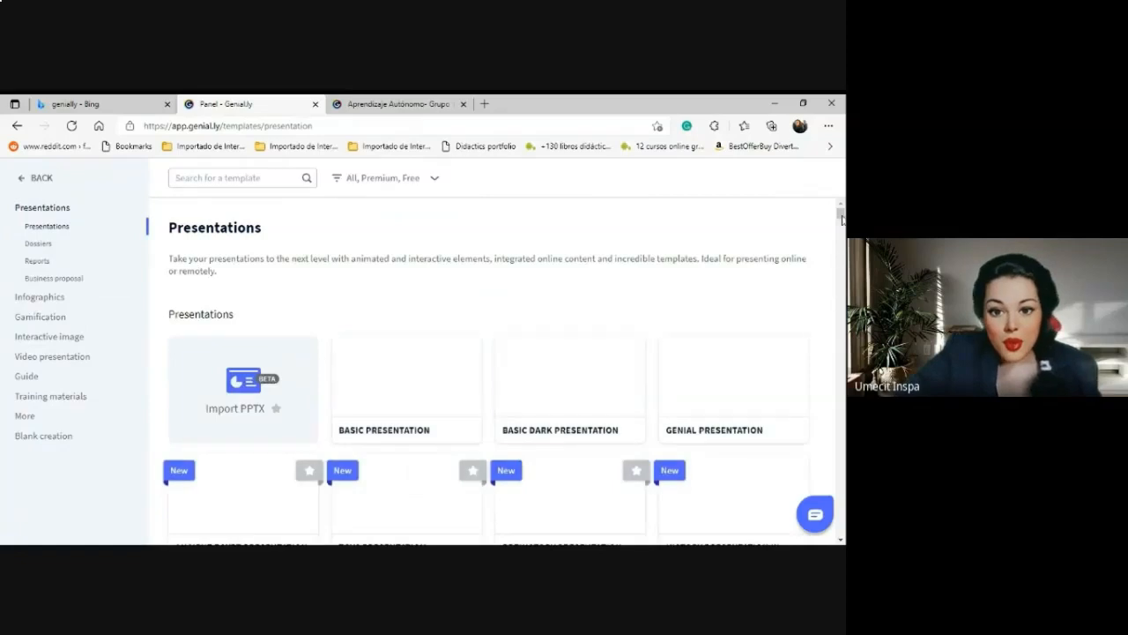
{"action": "scroll", "coordinate": [842, 234], "scroll_direction": "down", "scroll_amount": 1}
{"action": "scroll", "coordinate": [841, 233], "scroll_direction": "down", "scroll_amount": 5}
{"action": "scroll", "coordinate": [842, 233], "scroll_direction": "up", "scroll_amount": 6}
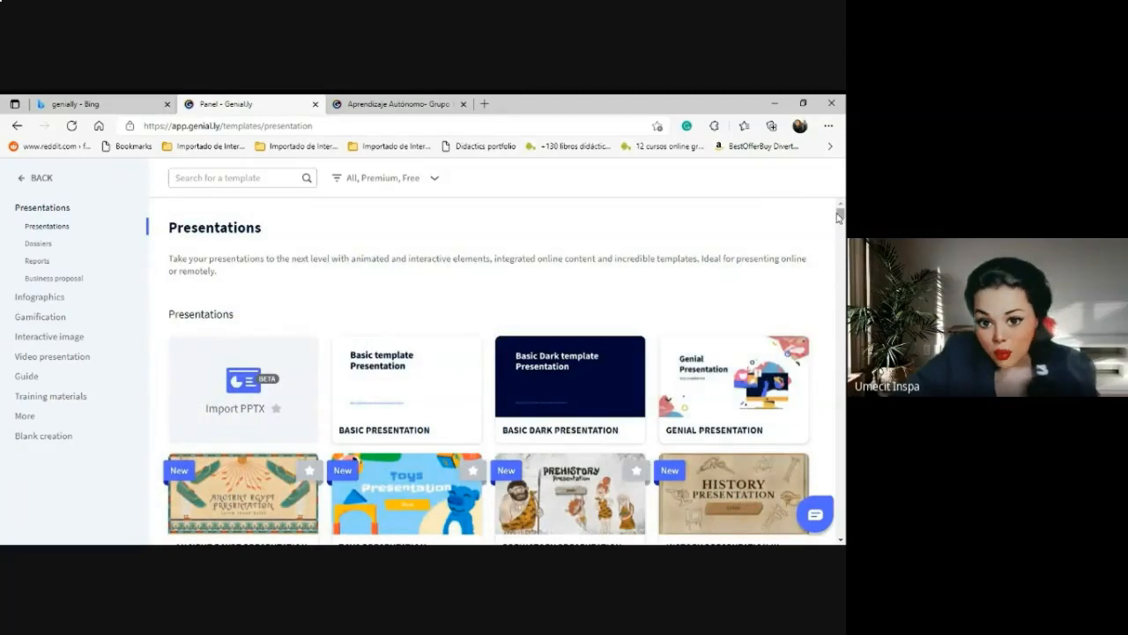
{"action": "scroll", "coordinate": [840, 220], "scroll_direction": "down", "scroll_amount": 5}
{"action": "left_click_drag", "start_coordinate": [844, 235], "coordinate": [844, 235]}
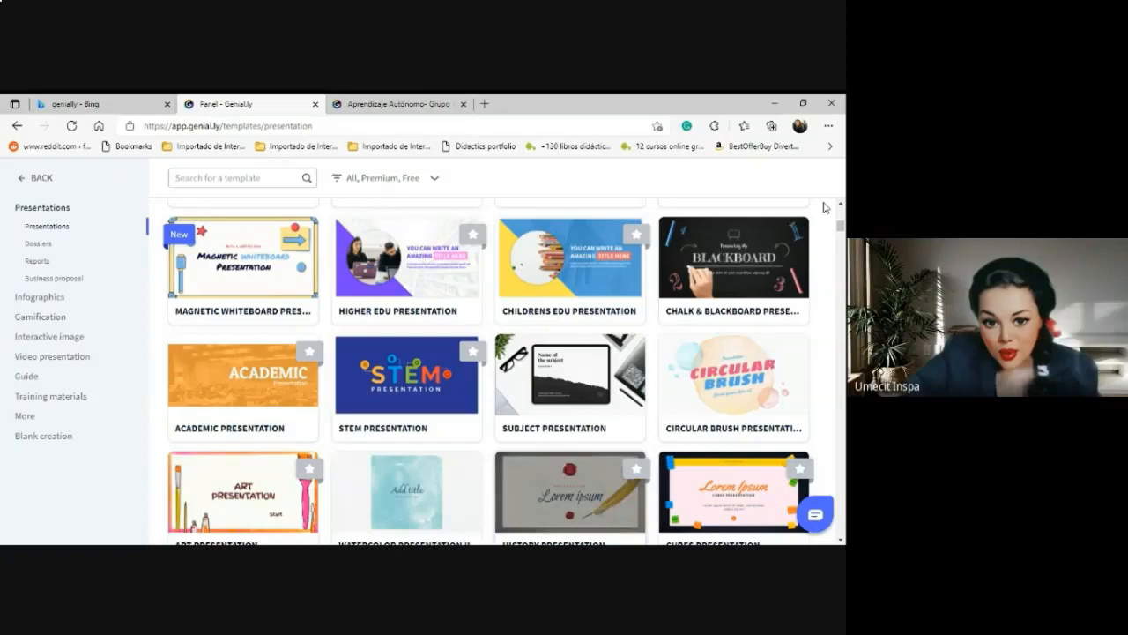
{"action": "scroll", "coordinate": [490, 370], "scroll_direction": "down", "scroll_amount": 15}
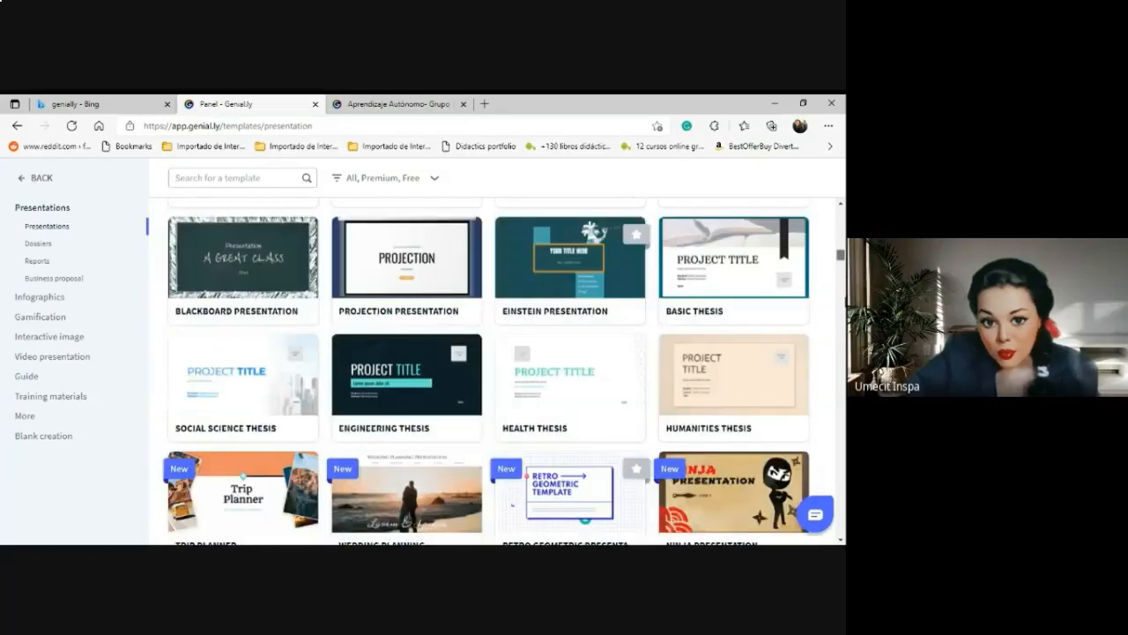
{"action": "scroll", "coordinate": [844, 326], "scroll_direction": "down", "scroll_amount": 10}
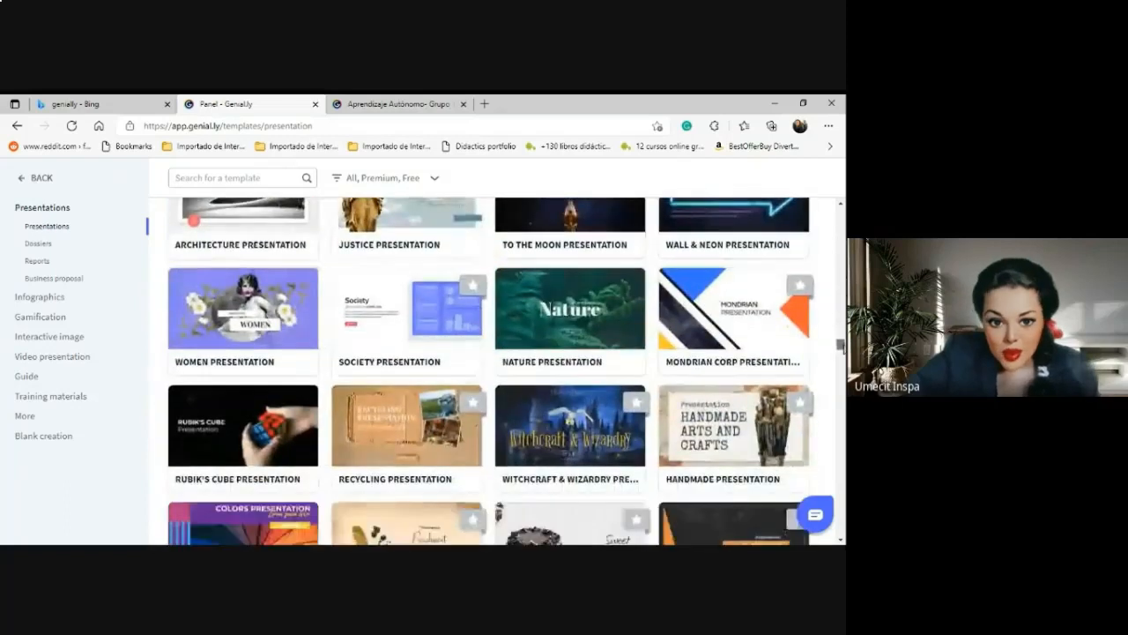
{"action": "scroll", "coordinate": [842, 346], "scroll_direction": "down", "scroll_amount": 1}
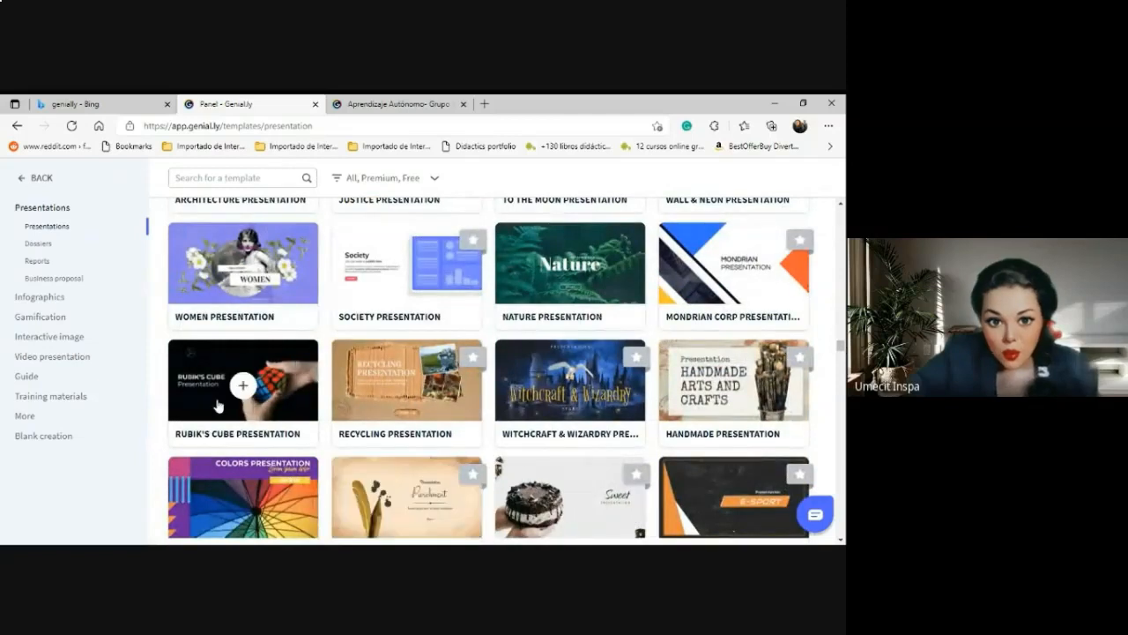
{"action": "mouse_move", "coordinate": [238, 400]}
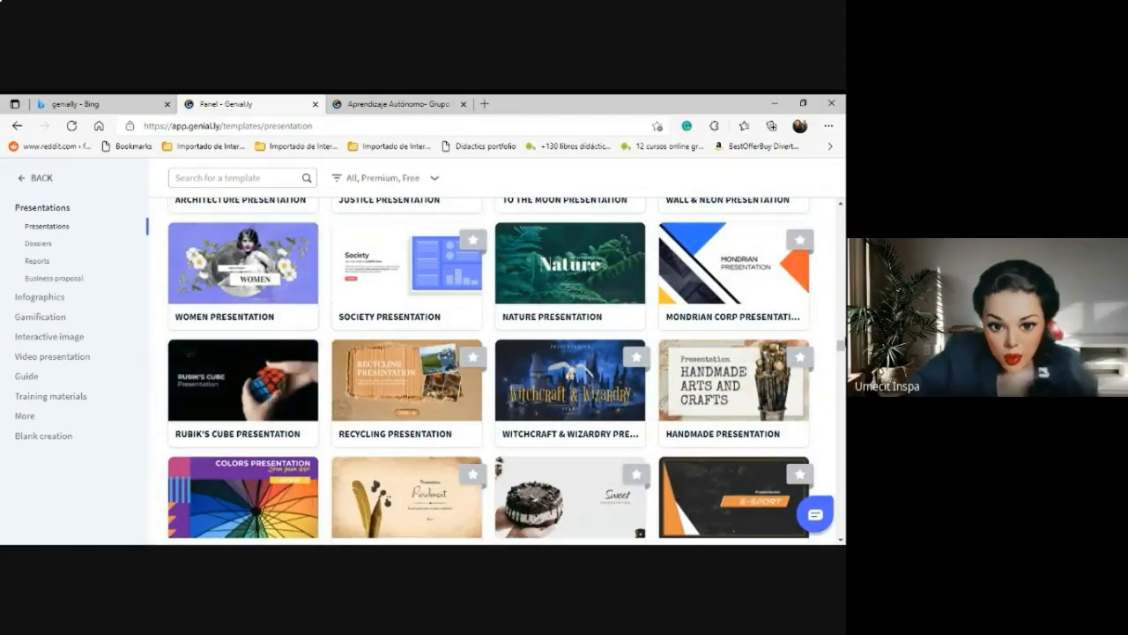
{"action": "scroll", "coordinate": [842, 346], "scroll_direction": "up", "scroll_amount": 1}
{"action": "scroll", "coordinate": [842, 348], "scroll_direction": "down", "scroll_amount": 6}
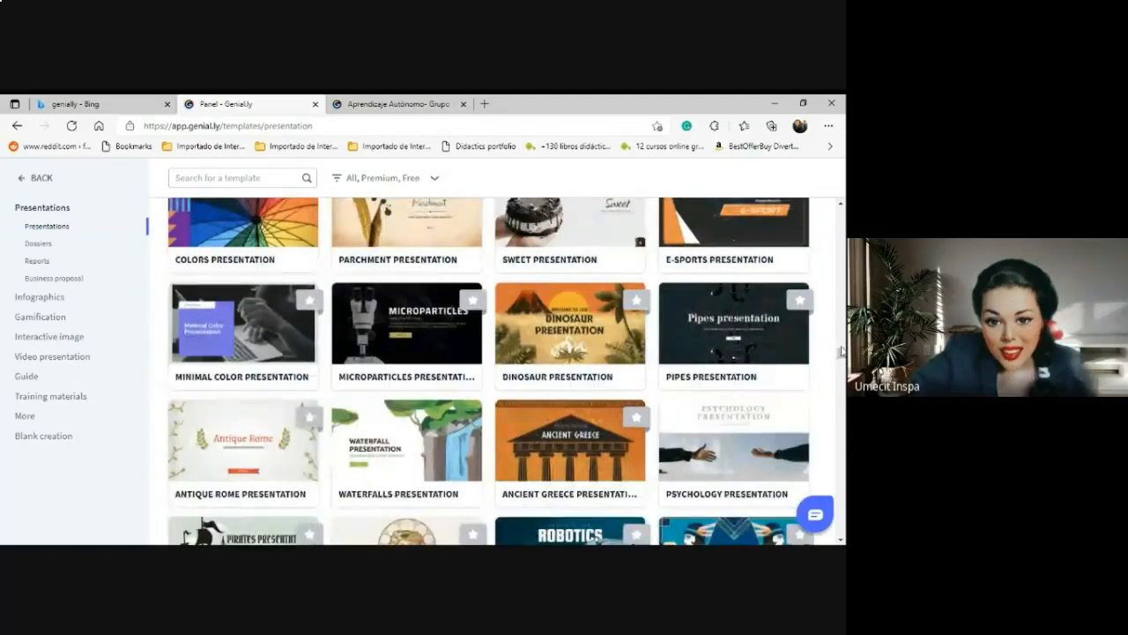
{"action": "mouse_move", "coordinate": [840, 355]}
{"action": "left_mouse_down"}
{"action": "mouse_move", "coordinate": [840, 430]}
{"action": "mouse_move", "coordinate": [830, 378]}
{"action": "mouse_move", "coordinate": [842, 465]}
{"action": "mouse_move", "coordinate": [838, 349]}
{"action": "left_mouse_up"}
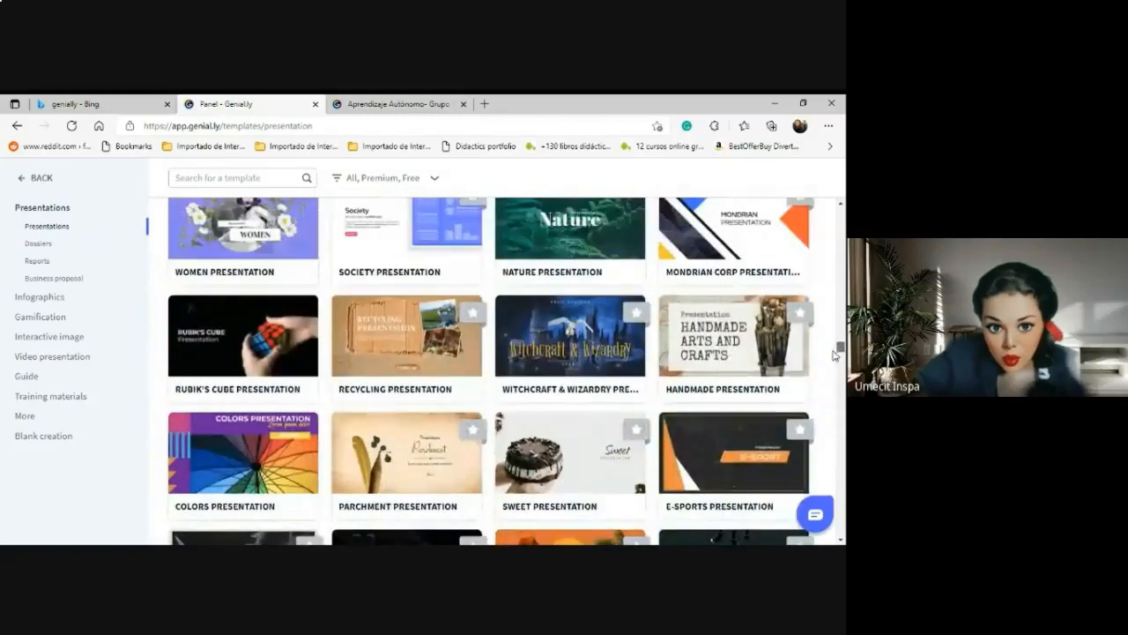
Preview the Parchment Presentation template and step through its first slides.
{"action": "left_click", "coordinate": [403, 460]}
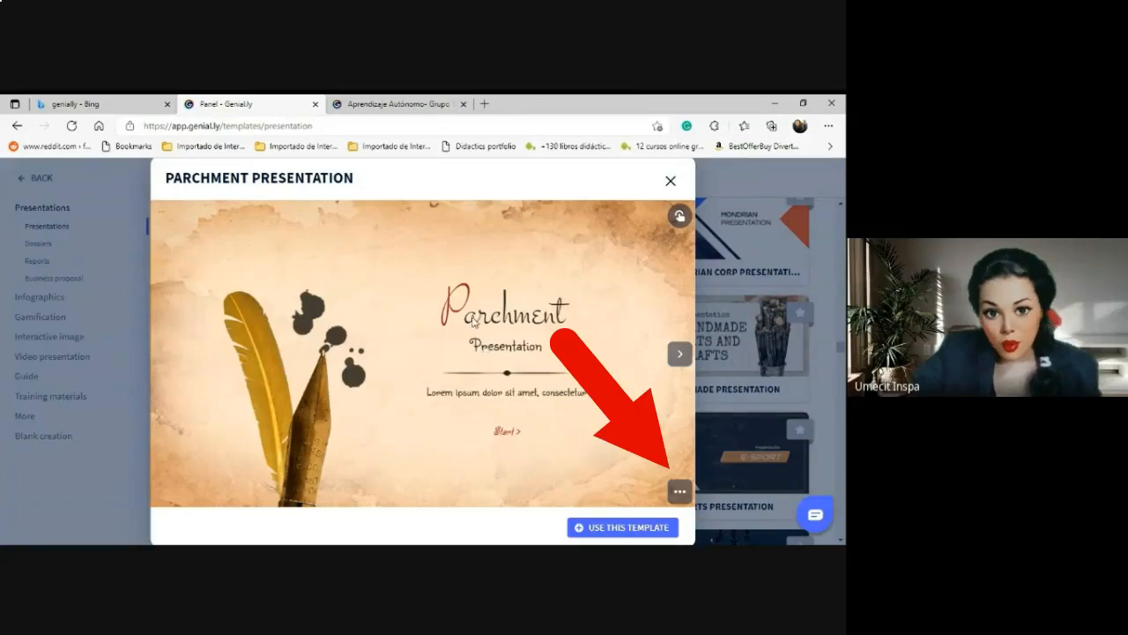
{"action": "left_click", "coordinate": [681, 354]}
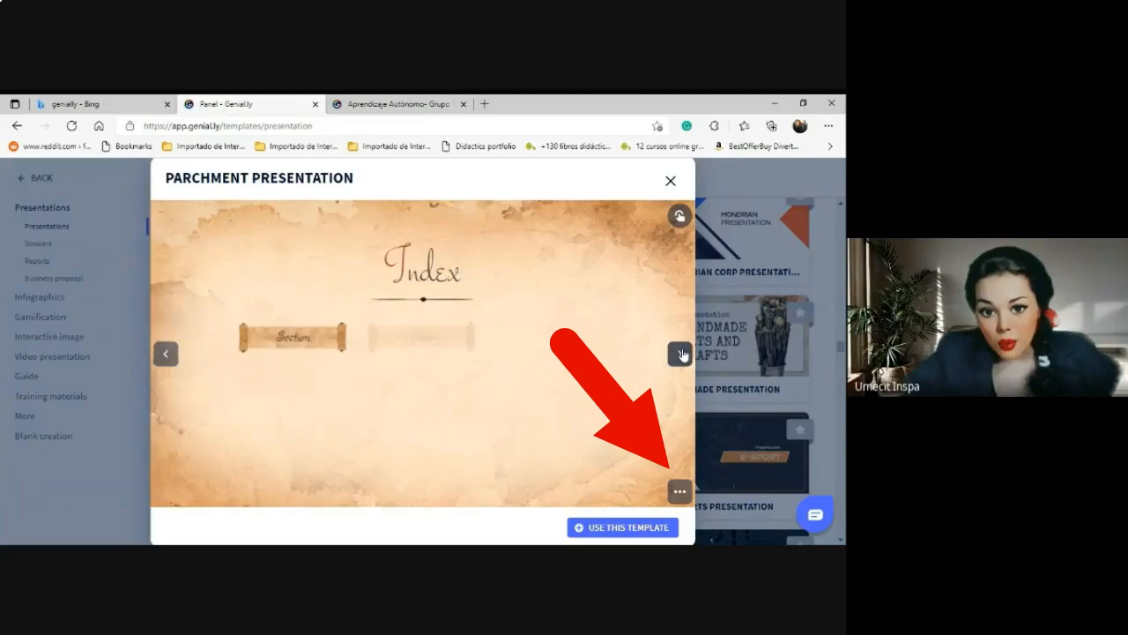
{"action": "left_click", "coordinate": [681, 354]}
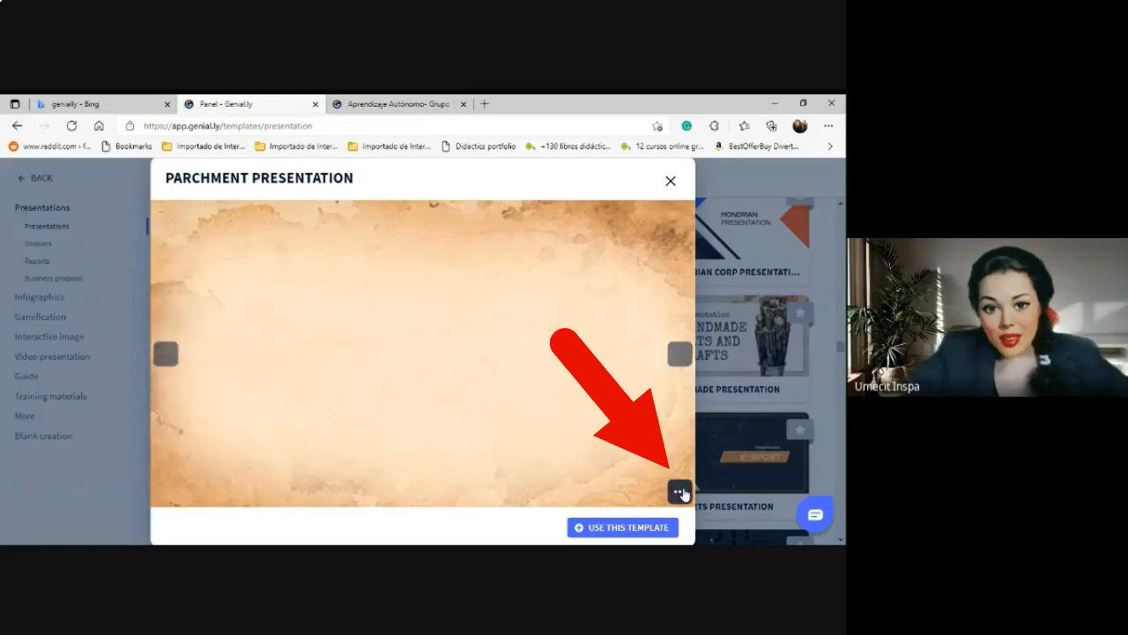
Show the overview of all 24 template pages and scroll through them.
{"action": "left_click", "coordinate": [679, 491]}
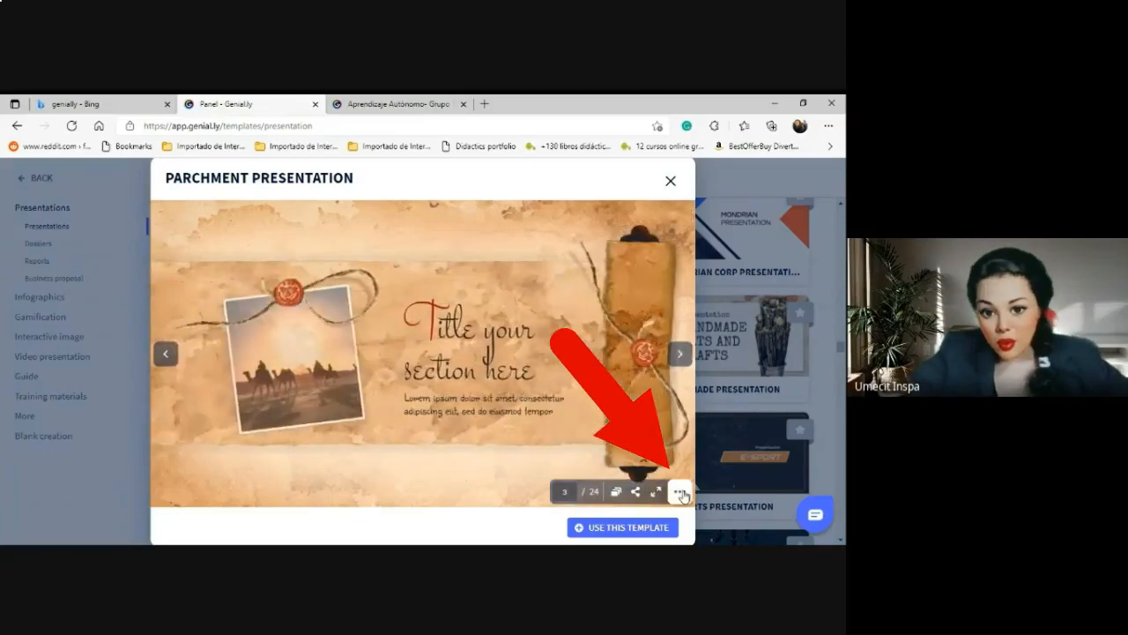
{"action": "left_click", "coordinate": [618, 494]}
{"action": "scroll", "coordinate": [692, 416], "scroll_direction": "down", "scroll_amount": 3}
{"action": "scroll", "coordinate": [692, 416], "scroll_direction": "down", "scroll_amount": 15}
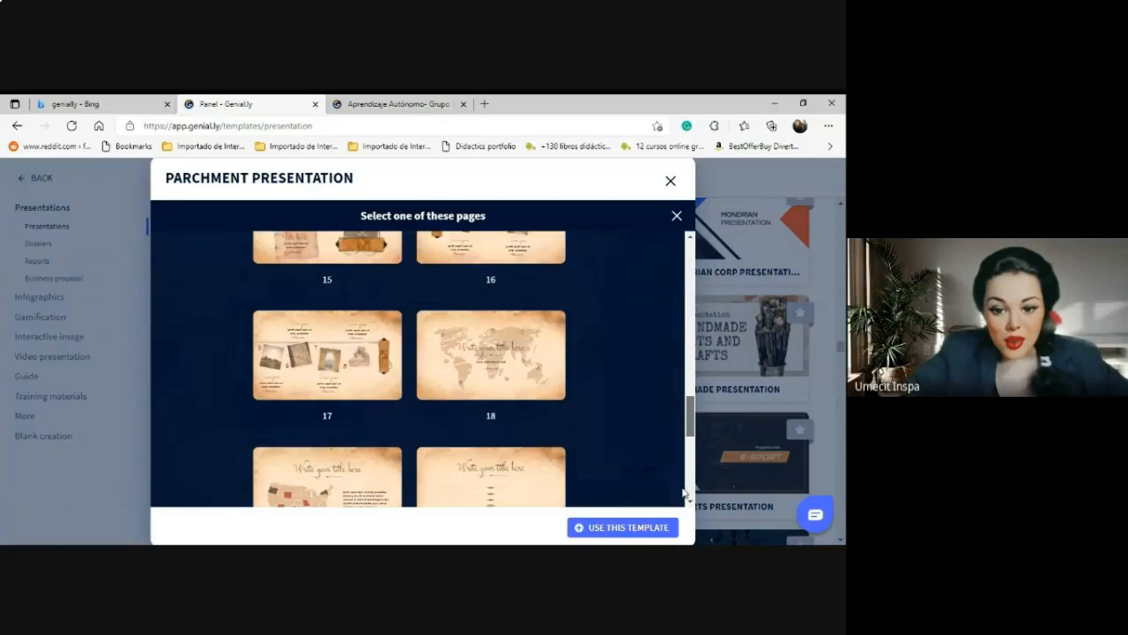
{"action": "scroll", "coordinate": [680, 458], "scroll_direction": "up", "scroll_amount": 18}
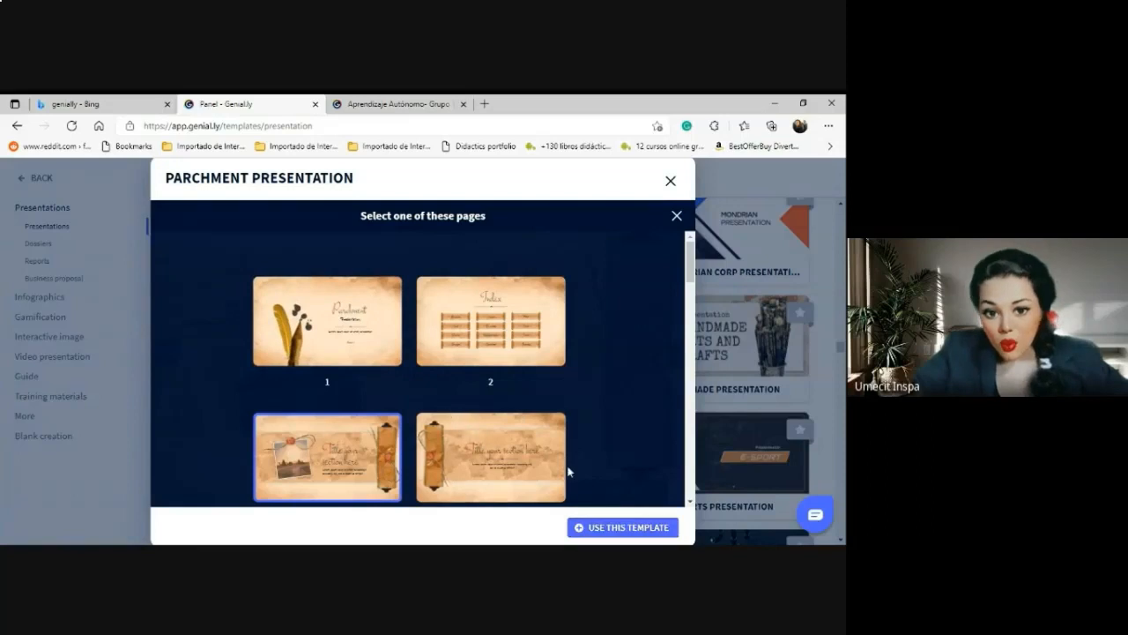
Use the Parchment template with all 24 pages selected and add them to the editor.
{"action": "left_click", "coordinate": [630, 529]}
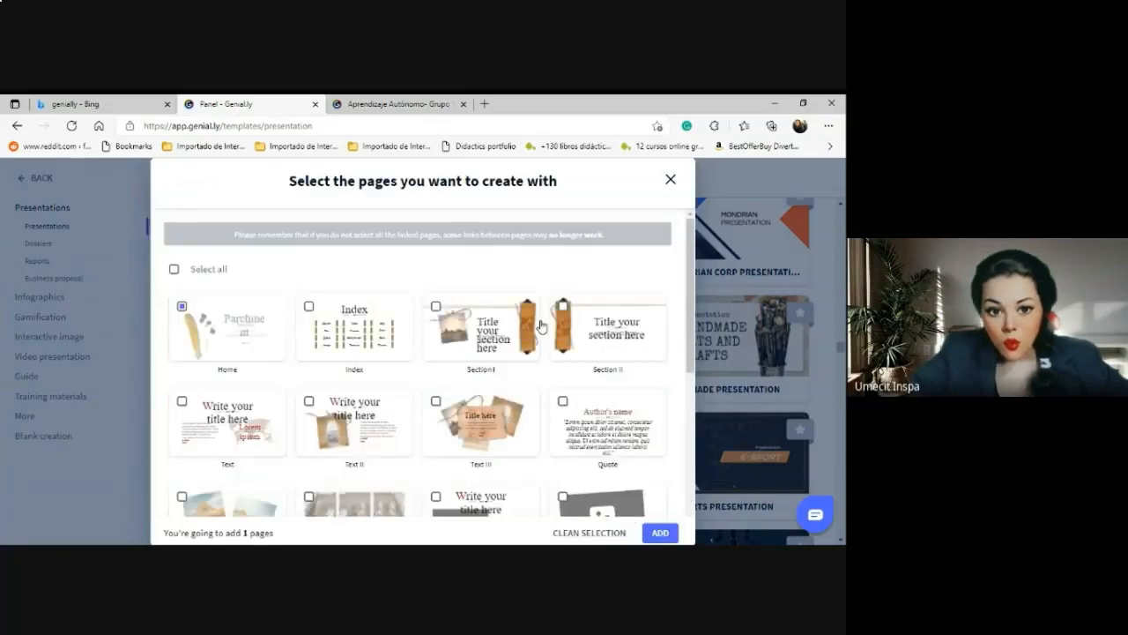
{"action": "scroll", "coordinate": [693, 379], "scroll_direction": "down", "scroll_amount": 5}
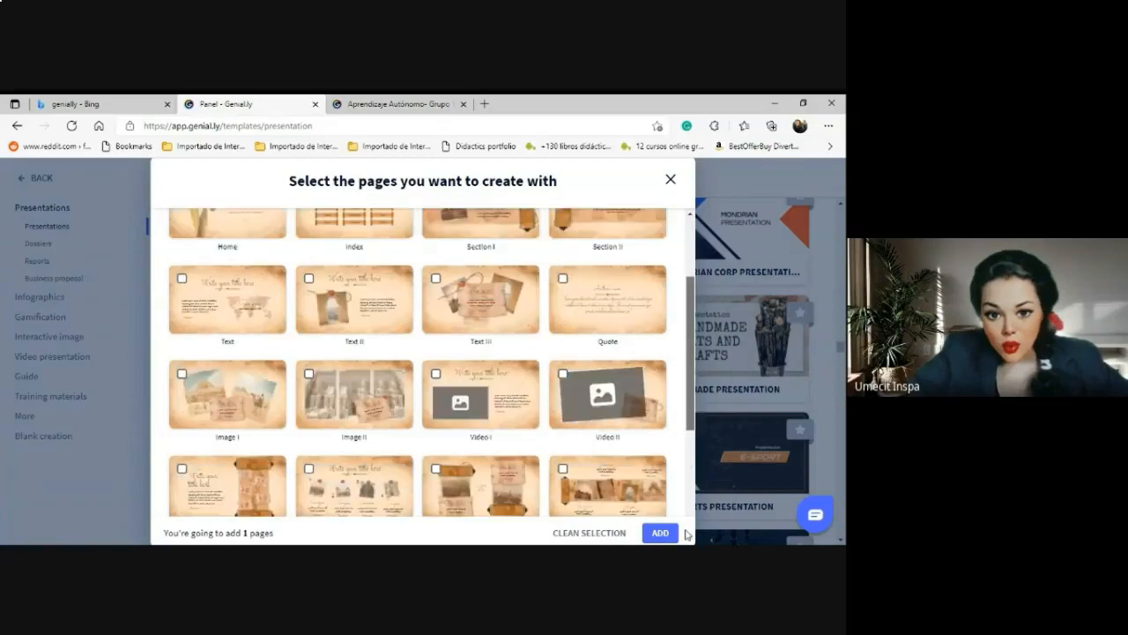
{"action": "scroll", "coordinate": [694, 421], "scroll_direction": "up", "scroll_amount": 5}
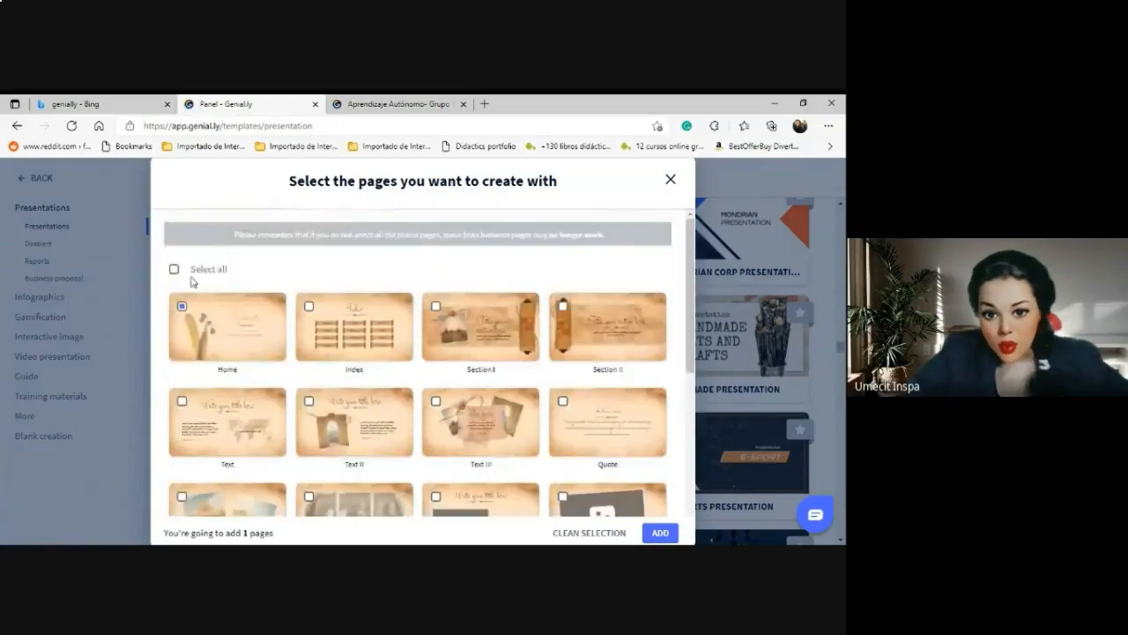
{"action": "left_click", "coordinate": [438, 313]}
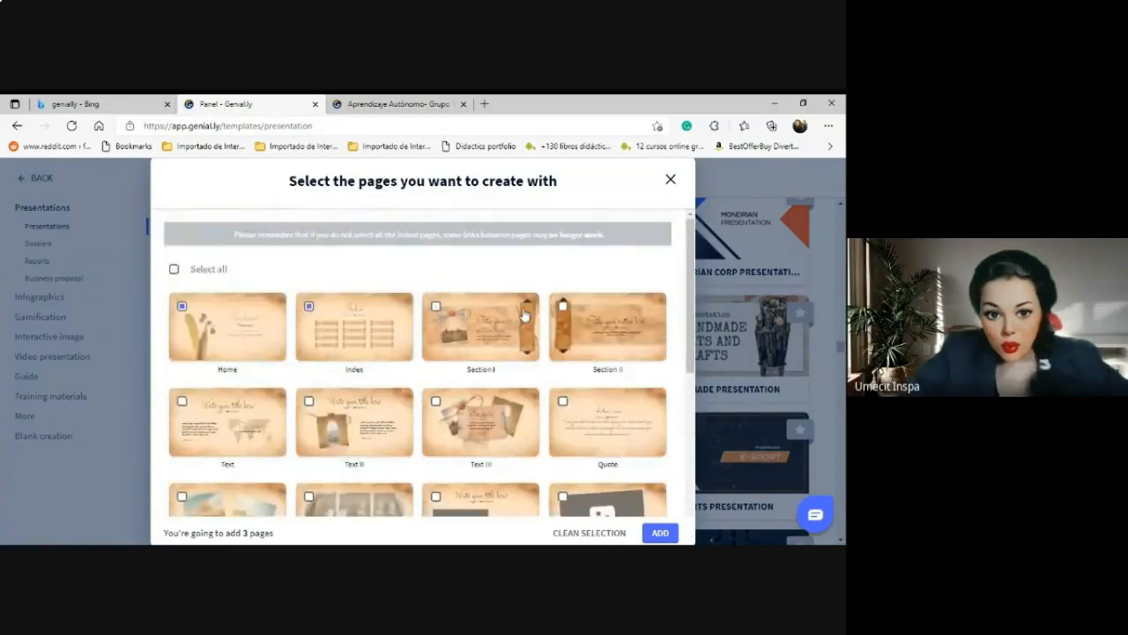
{"action": "left_click", "coordinate": [564, 311]}
{"action": "left_click", "coordinate": [176, 269]}
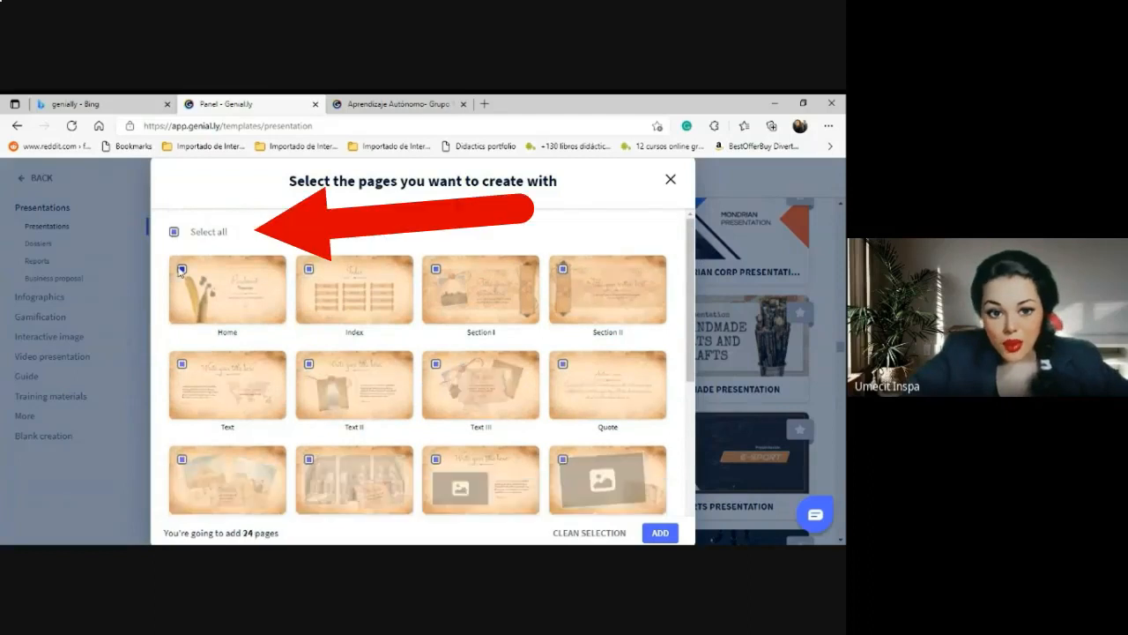
{"action": "left_click", "coordinate": [667, 528]}
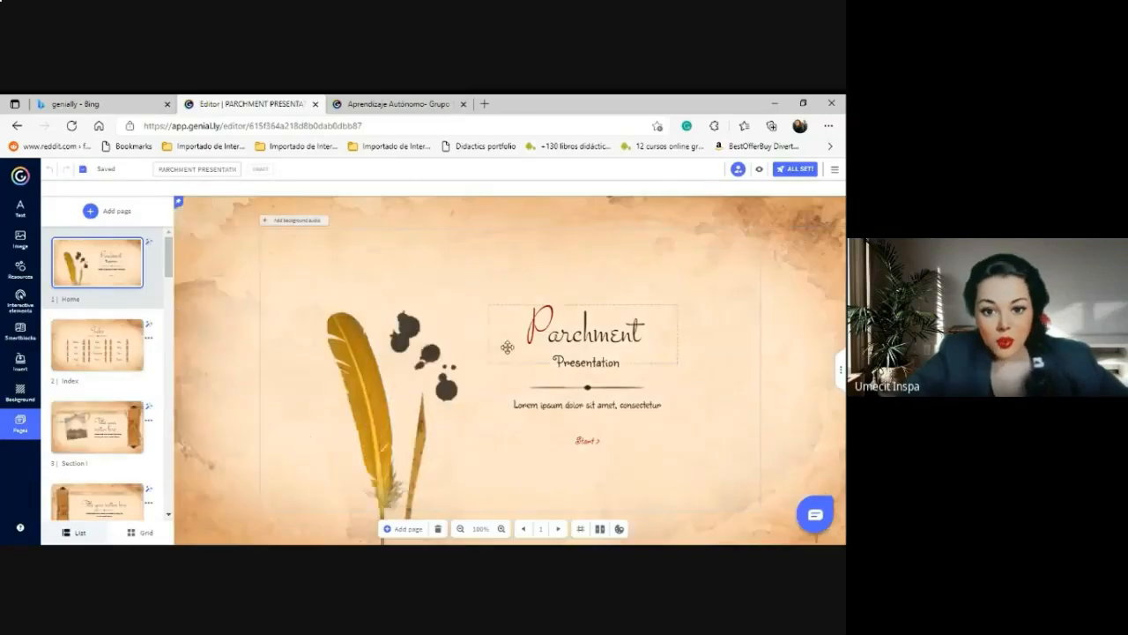
Replace the cover title 'Parchment' with 'Linguistics Structures'.
{"action": "left_click", "coordinate": [640, 332]}
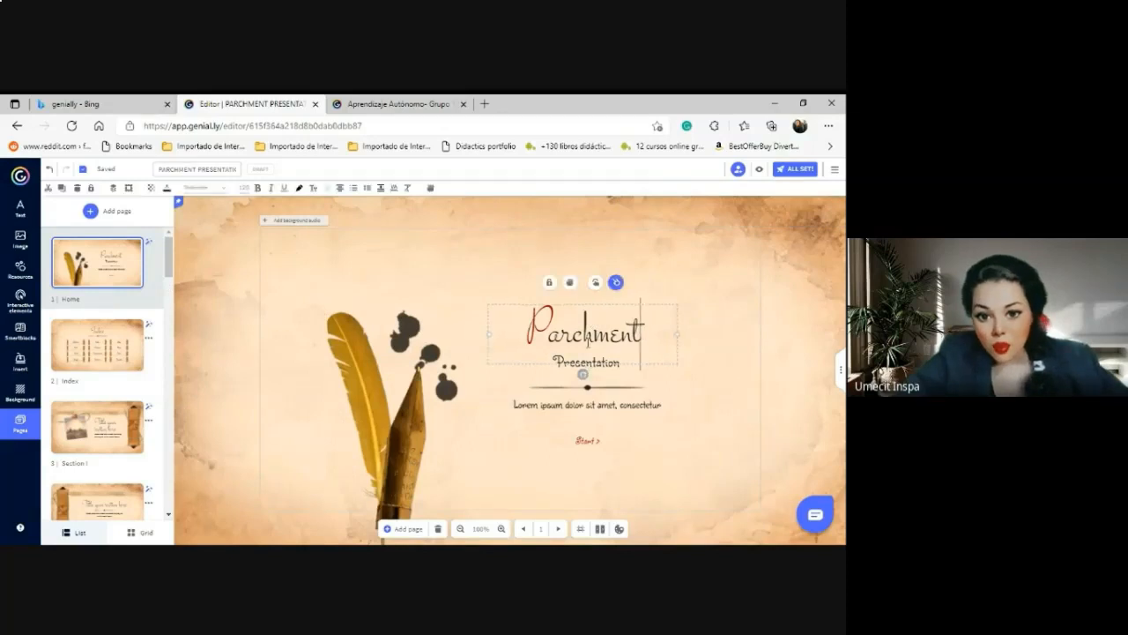
{"action": "left_click", "coordinate": [559, 344], "text": "shift"}
{"action": "left_click", "coordinate": [548, 339], "text": "shift"}
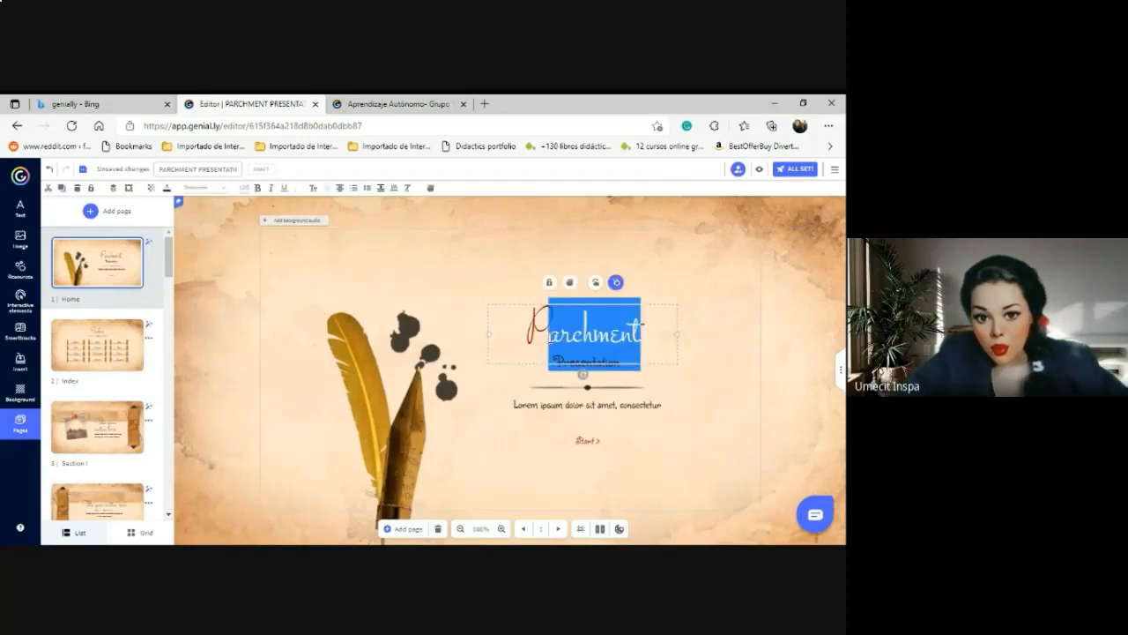
{"action": "type", "text": "ing"}
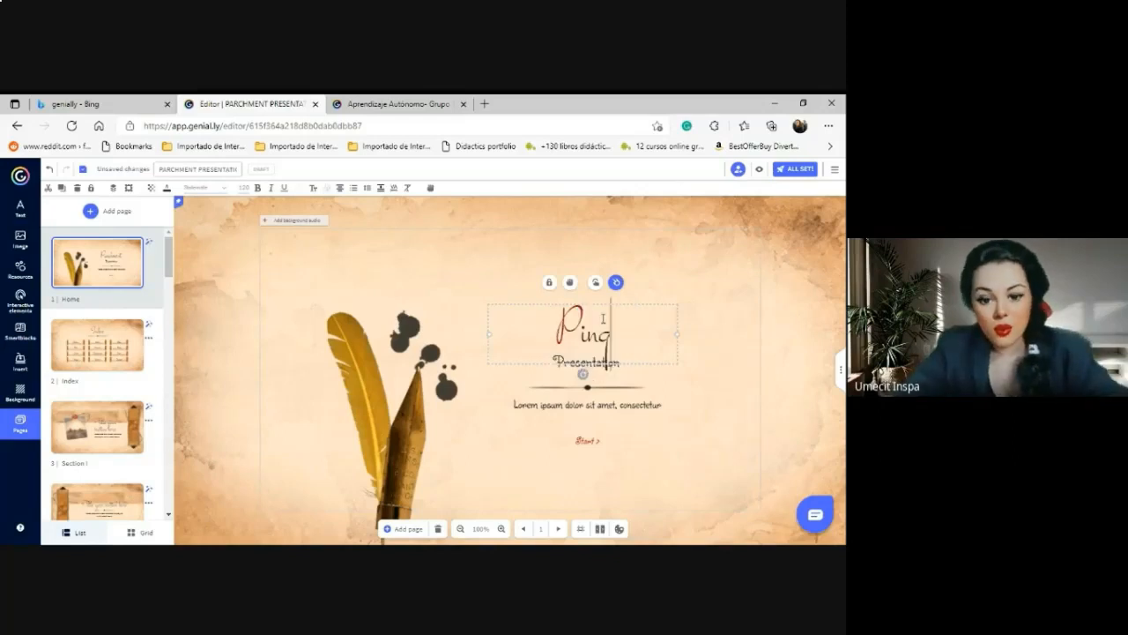
{"action": "type", "text": "uistics Pictures"}
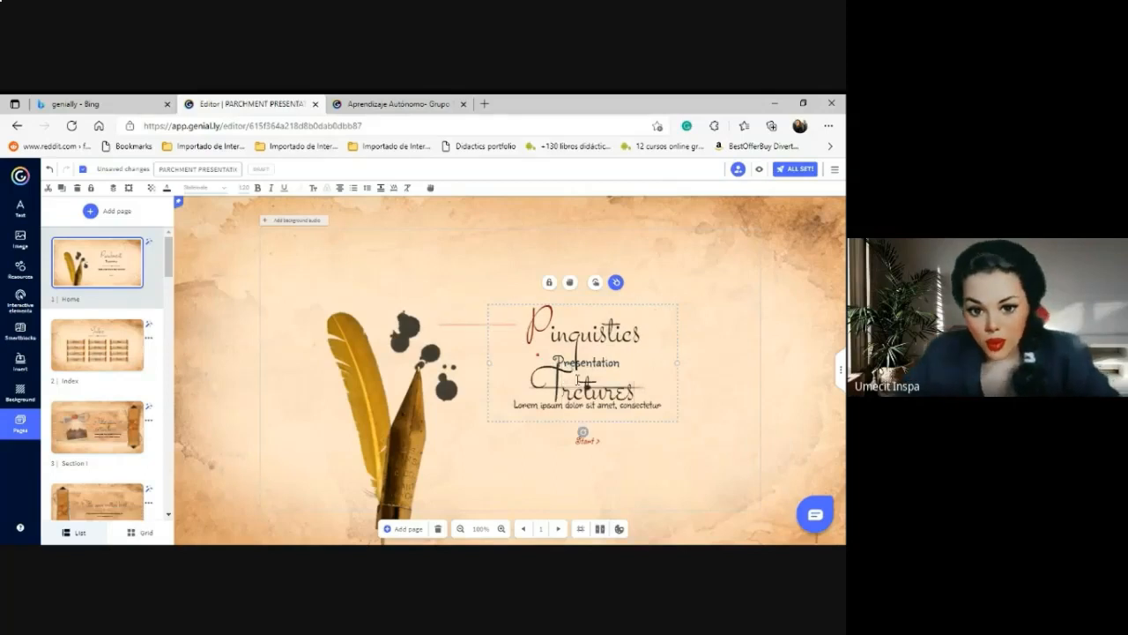
{"action": "key", "text": "BackSpace"}
{"action": "type", "text": "St"}
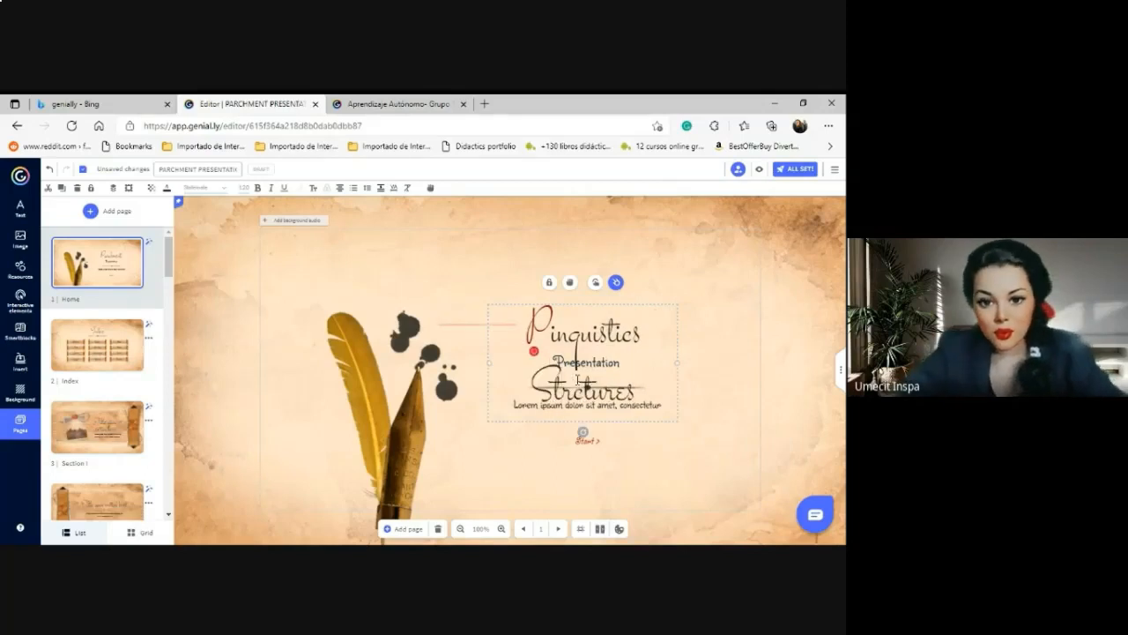
{"action": "type", "text": "u"}
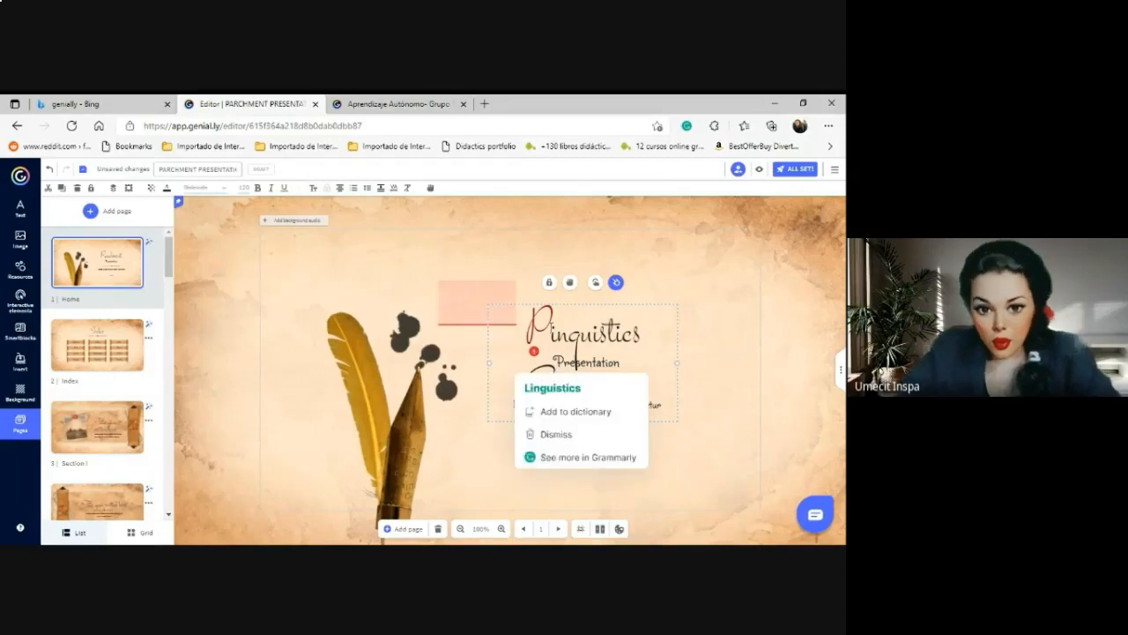
{"action": "key", "text": "BackSpace"}
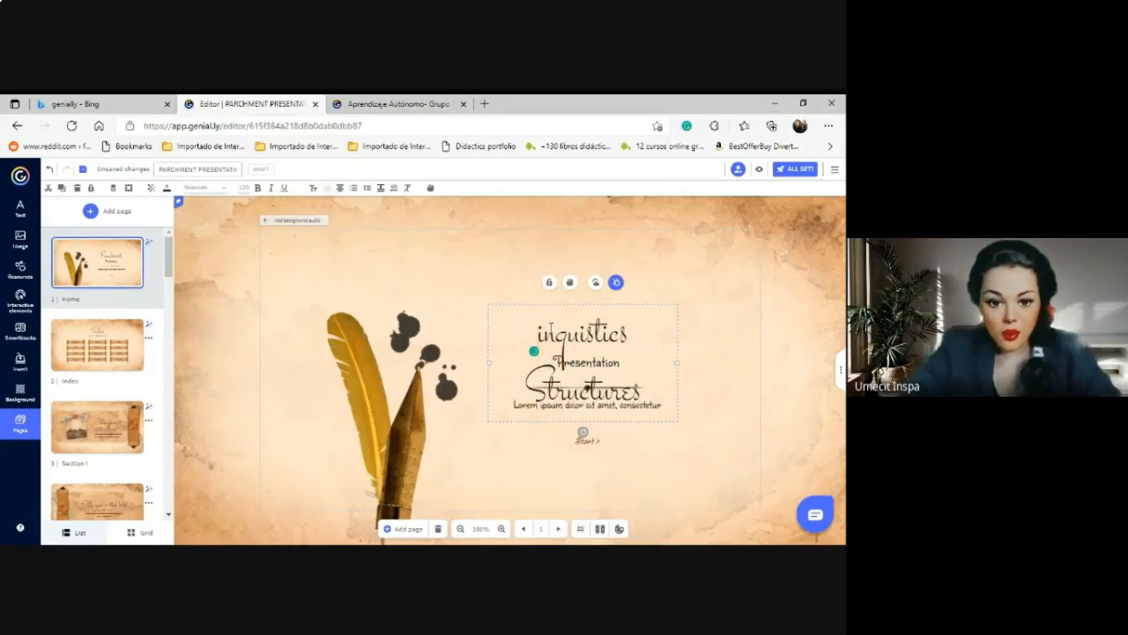
{"action": "type", "text": "L"}
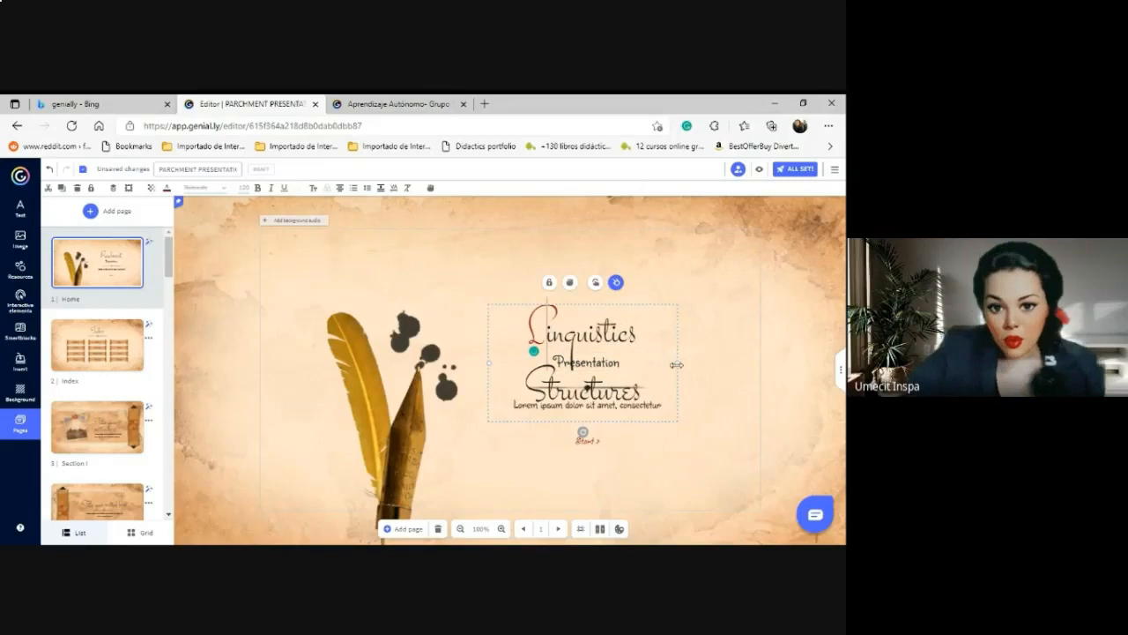
Set the title to font size 150, widened to one line above the Presentation subtitle.
{"action": "left_click_drag", "start_coordinate": [677, 364], "coordinate": [761, 363]}
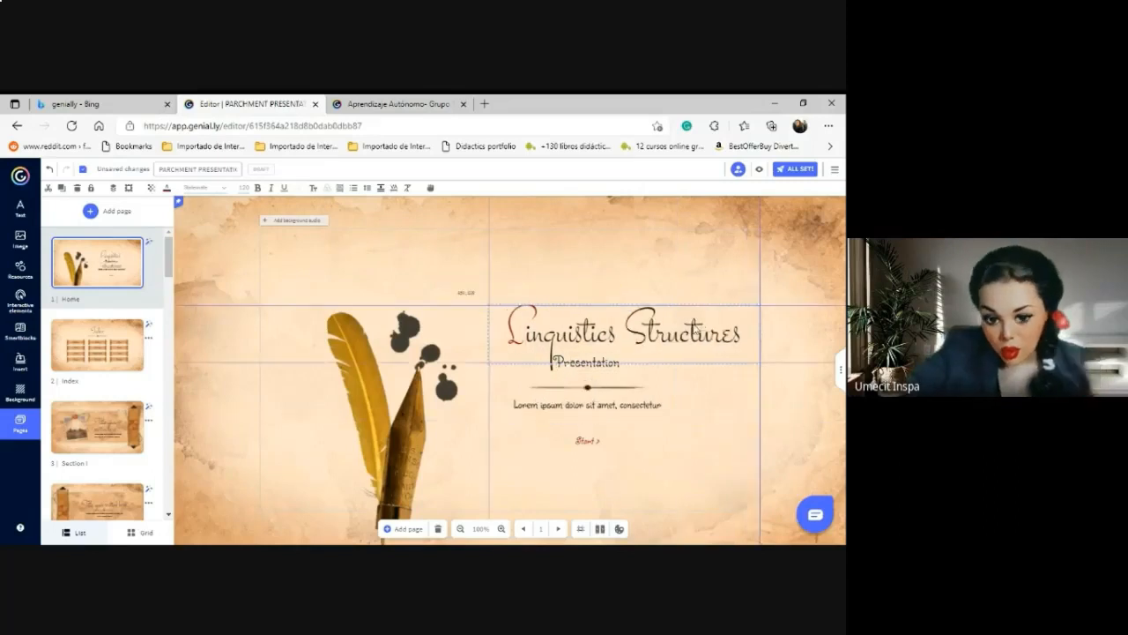
{"action": "left_click_drag", "start_coordinate": [669, 309], "coordinate": [617, 301]}
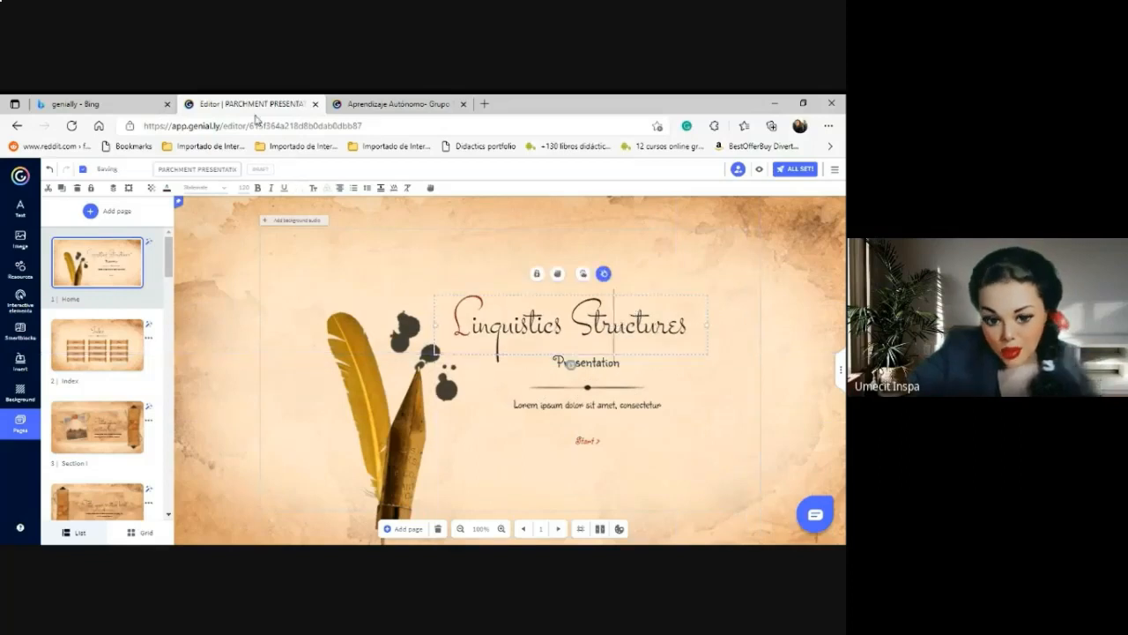
{"action": "left_click_drag", "start_coordinate": [690, 330], "coordinate": [452, 328]}
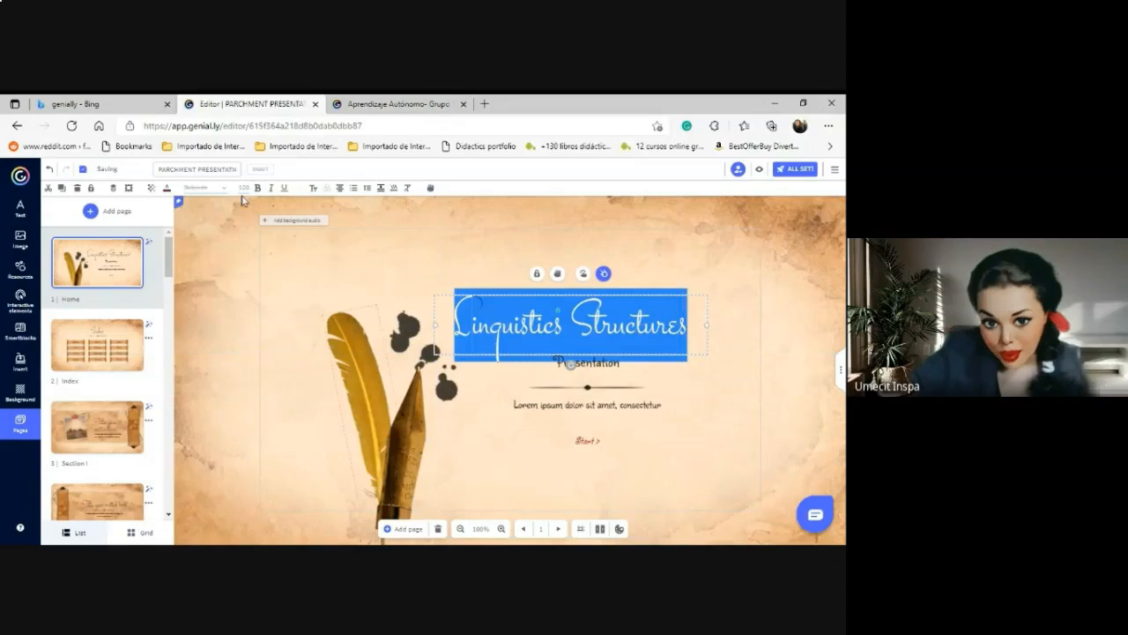
{"action": "left_click", "coordinate": [243, 188]}
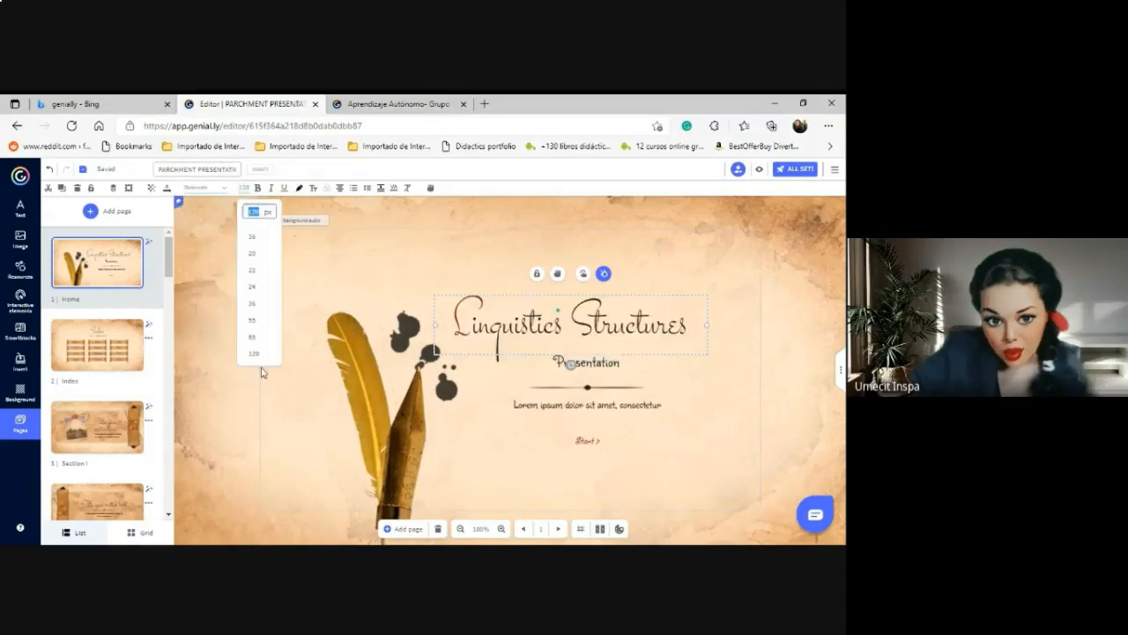
{"action": "type", "text": "150"}
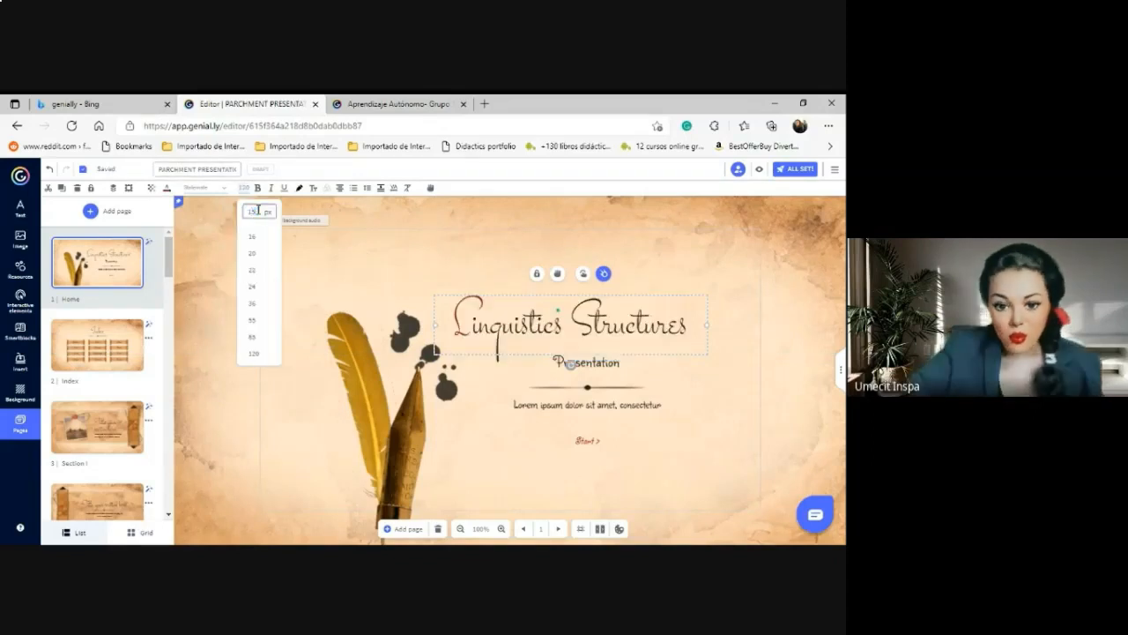
{"action": "key", "text": "Return"}
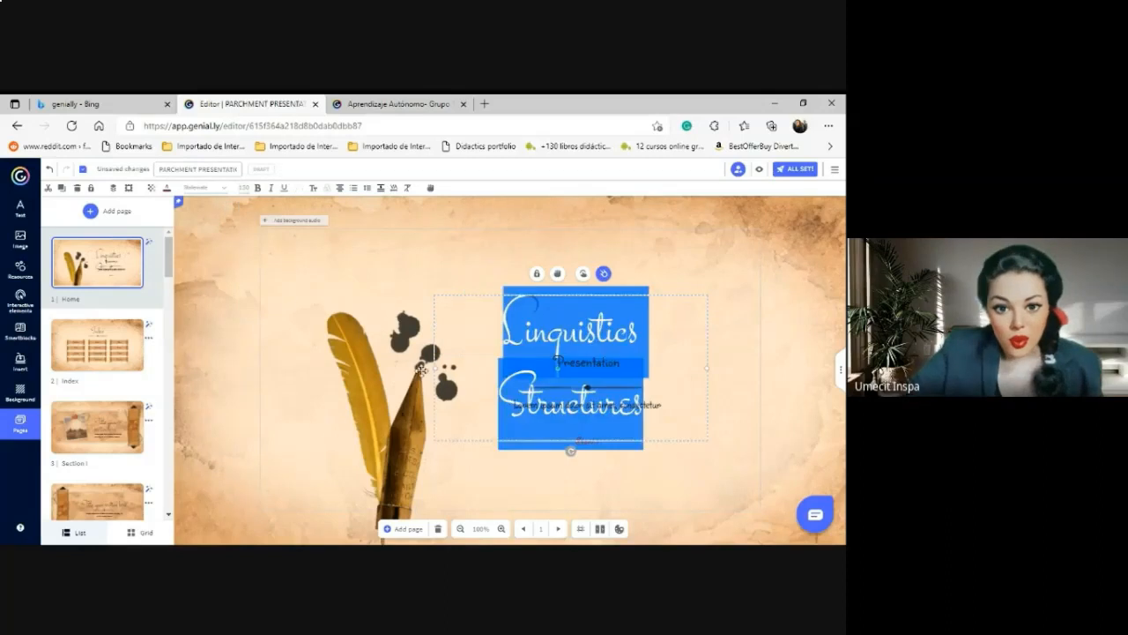
{"action": "left_click_drag", "start_coordinate": [434, 369], "coordinate": [320, 369]}
{"action": "left_click_drag", "start_coordinate": [509, 340], "coordinate": [568, 346]}
{"action": "left_click_drag", "start_coordinate": [598, 415], "coordinate": [598, 415]}
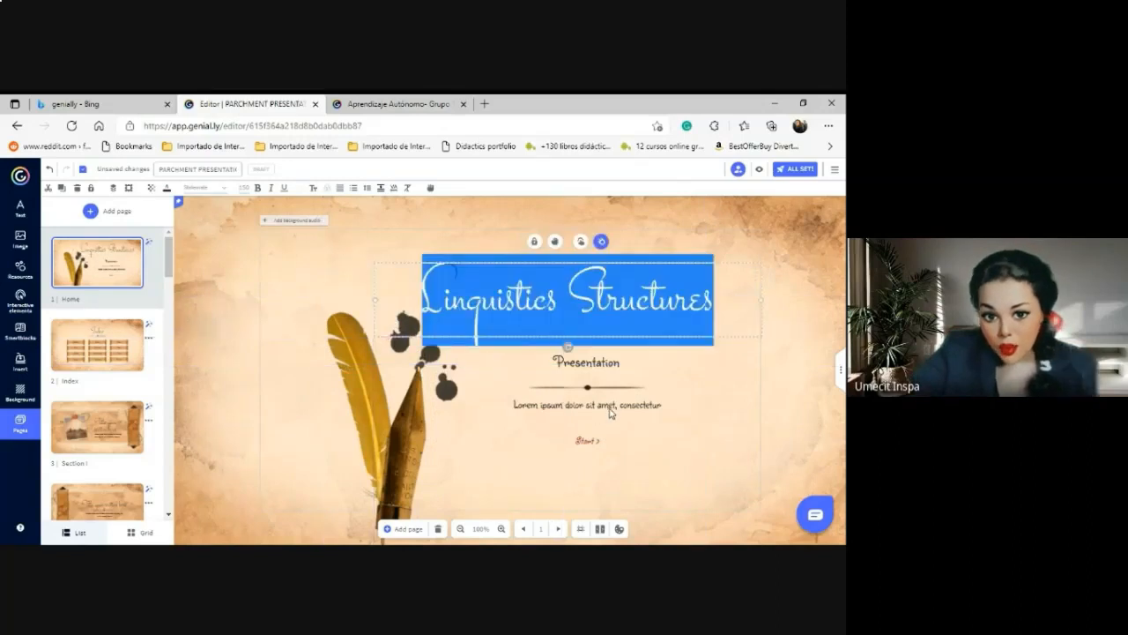
{"action": "left_click", "coordinate": [610, 413]}
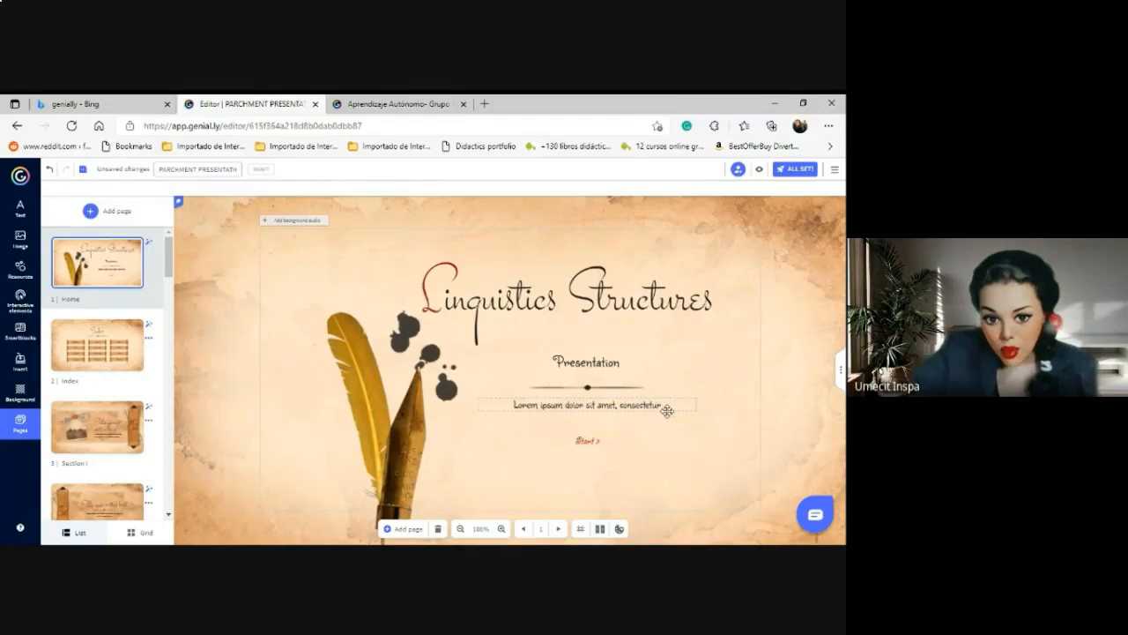
Replace the Lorem text with 'Team members:' lines 1. and 2., and move Start lower.
{"action": "double_click", "coordinate": [664, 404]}
{"action": "type", "text": "Team"}
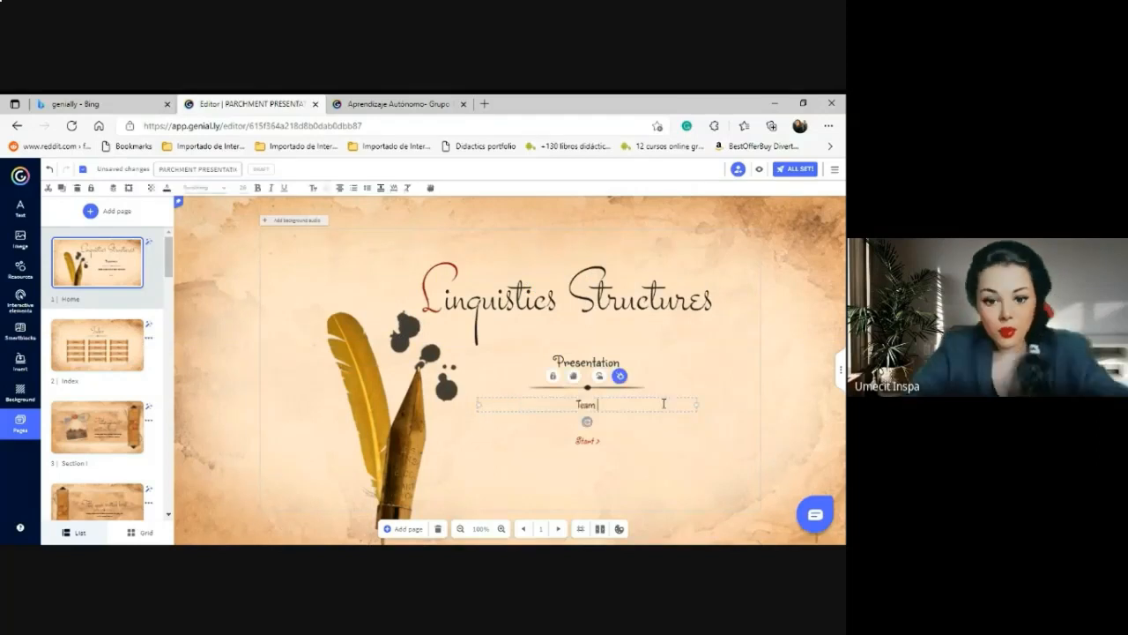
{"action": "type", "text": " members"}
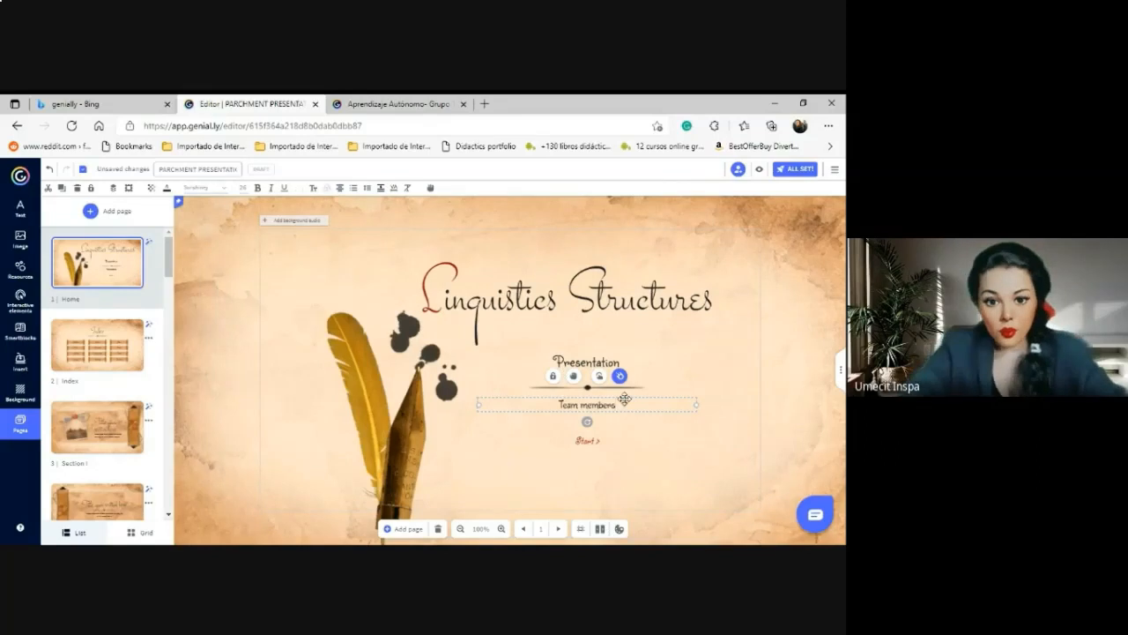
{"action": "type", "text": ":"}
{"action": "key", "text": "Return"}
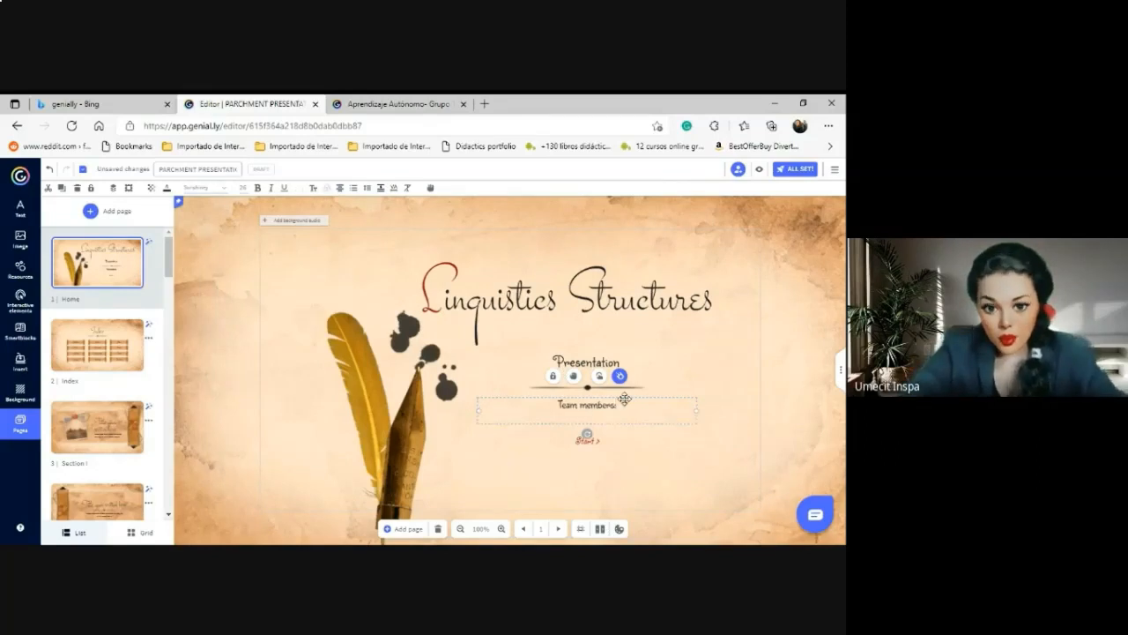
{"action": "type", "text": "1."}
{"action": "key", "text": "Return"}
{"action": "type", "text": "2."}
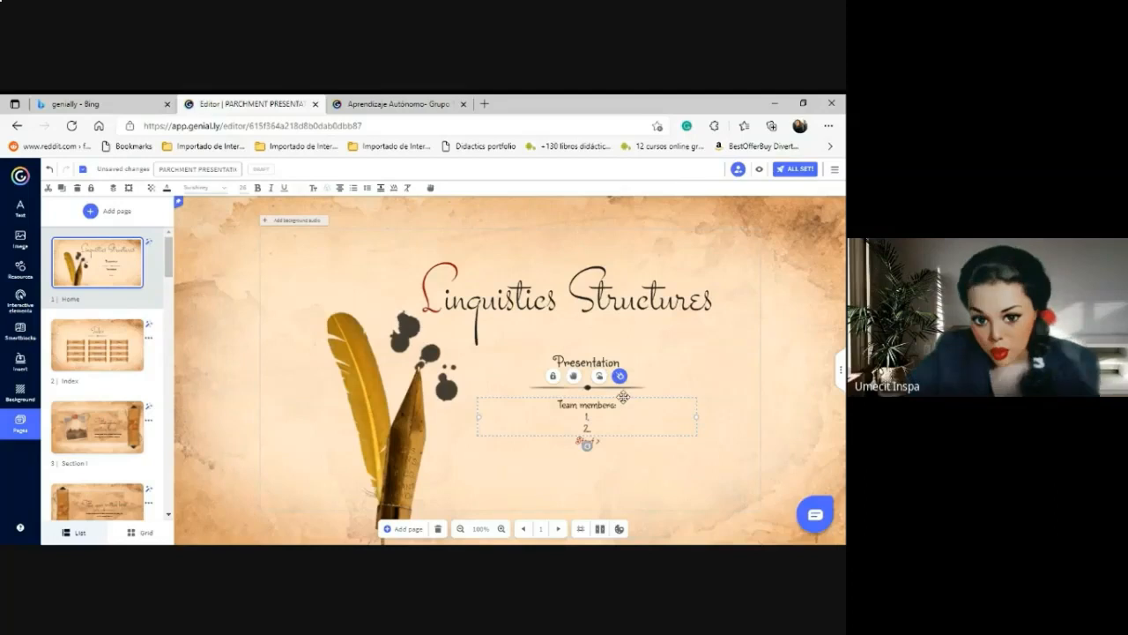
{"action": "left_click_drag", "start_coordinate": [607, 393], "coordinate": [575, 390]}
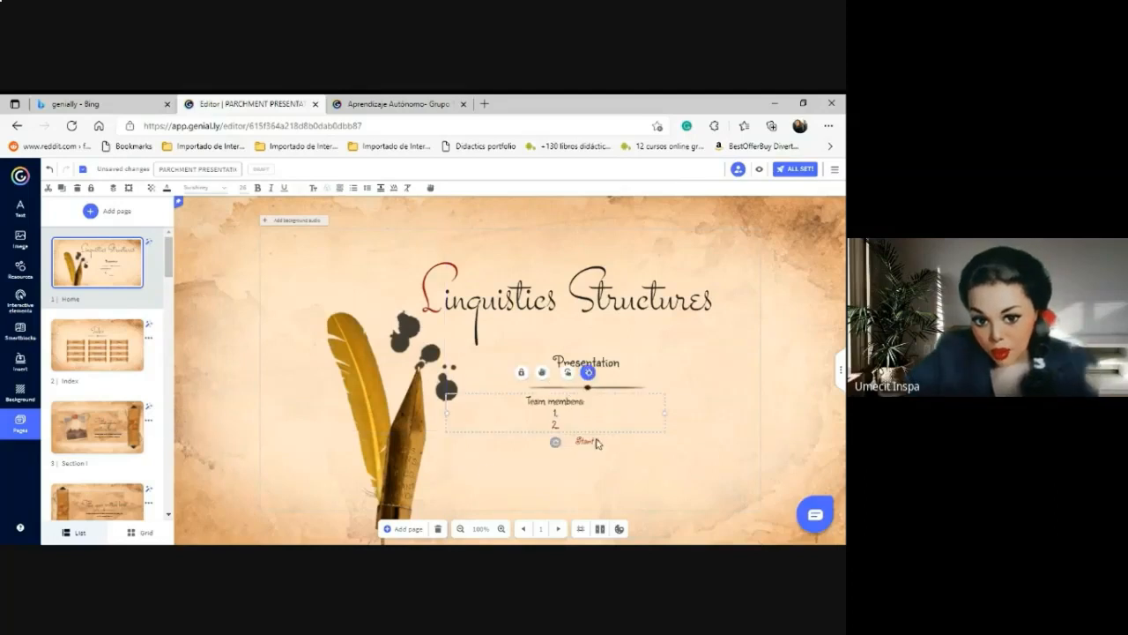
{"action": "left_click_drag", "start_coordinate": [593, 439], "coordinate": [594, 479]}
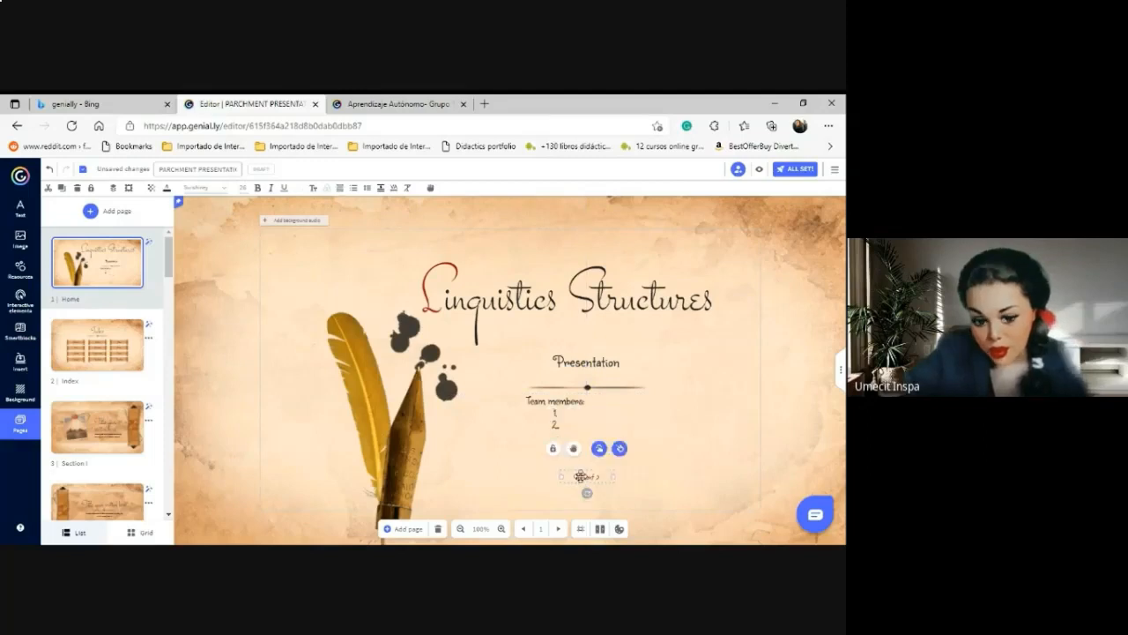
Enlarge the Start text and widen its box to fit one line.
{"action": "left_click", "coordinate": [243, 187]}
{"action": "left_click", "coordinate": [249, 320]}
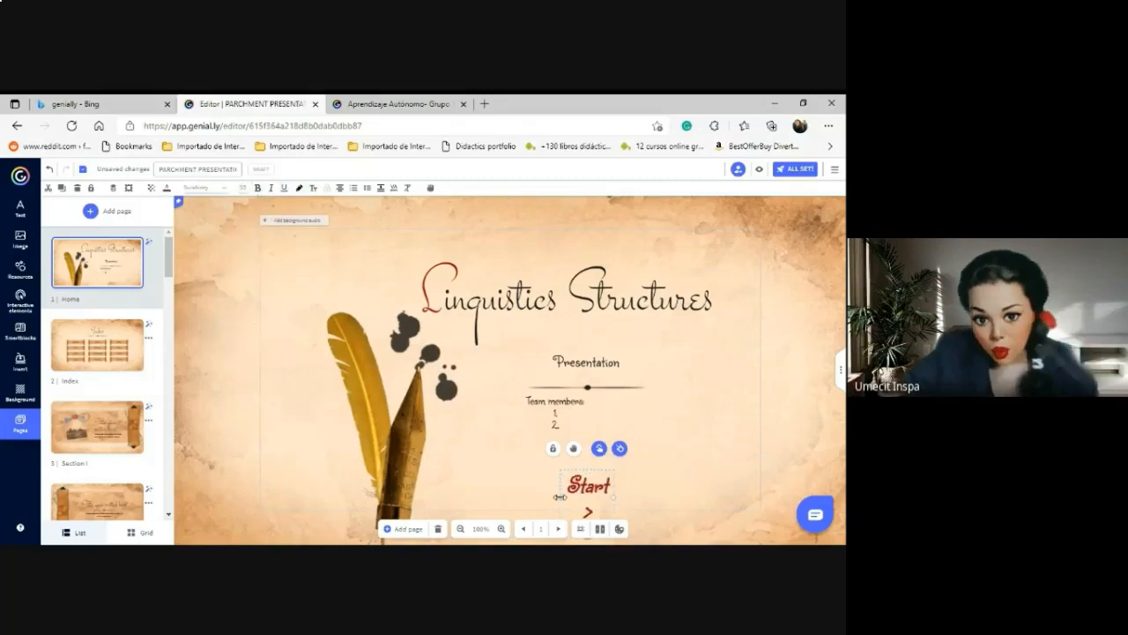
{"action": "left_click_drag", "start_coordinate": [535, 488], "coordinate": [527, 488]}
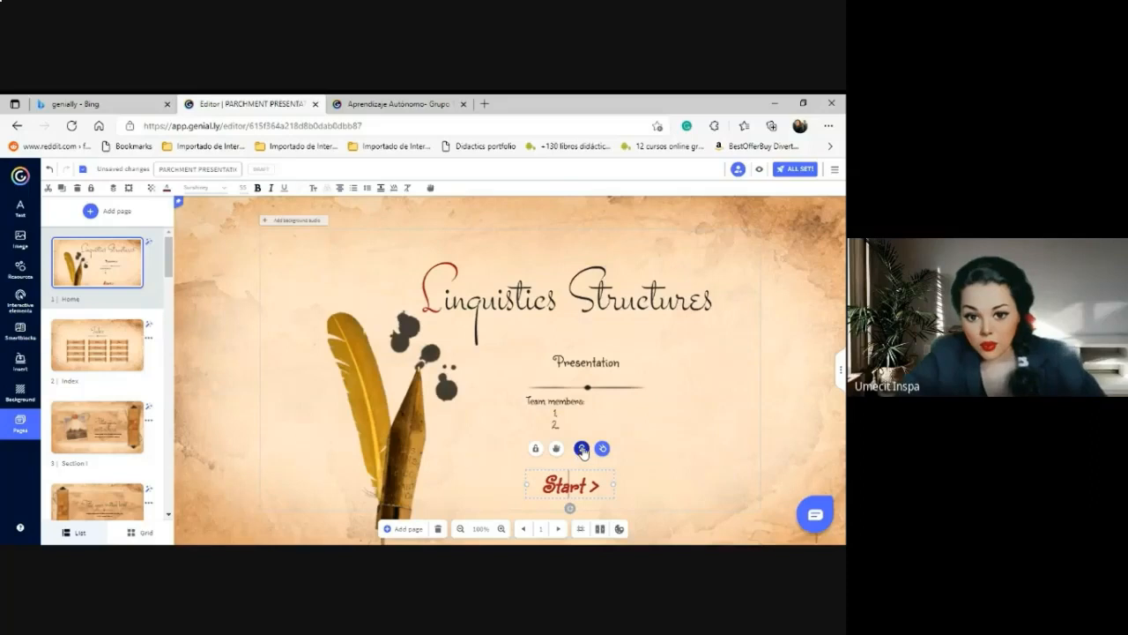
Link the Start element to the Index page with a go-to-page interaction.
{"action": "left_click", "coordinate": [581, 450]}
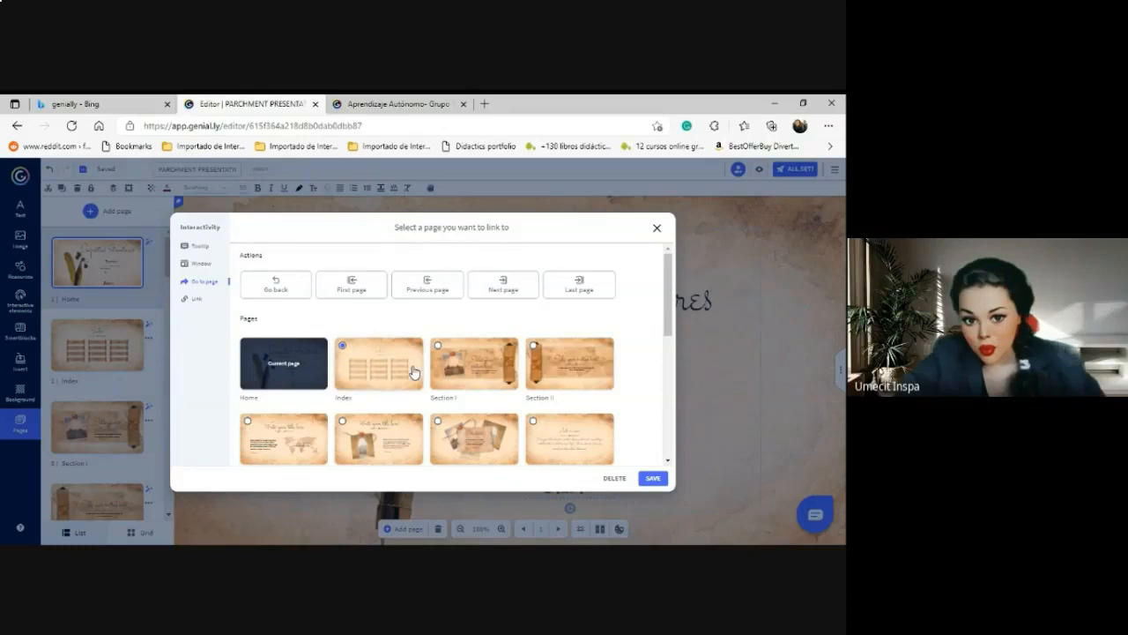
{"action": "left_click", "coordinate": [503, 293]}
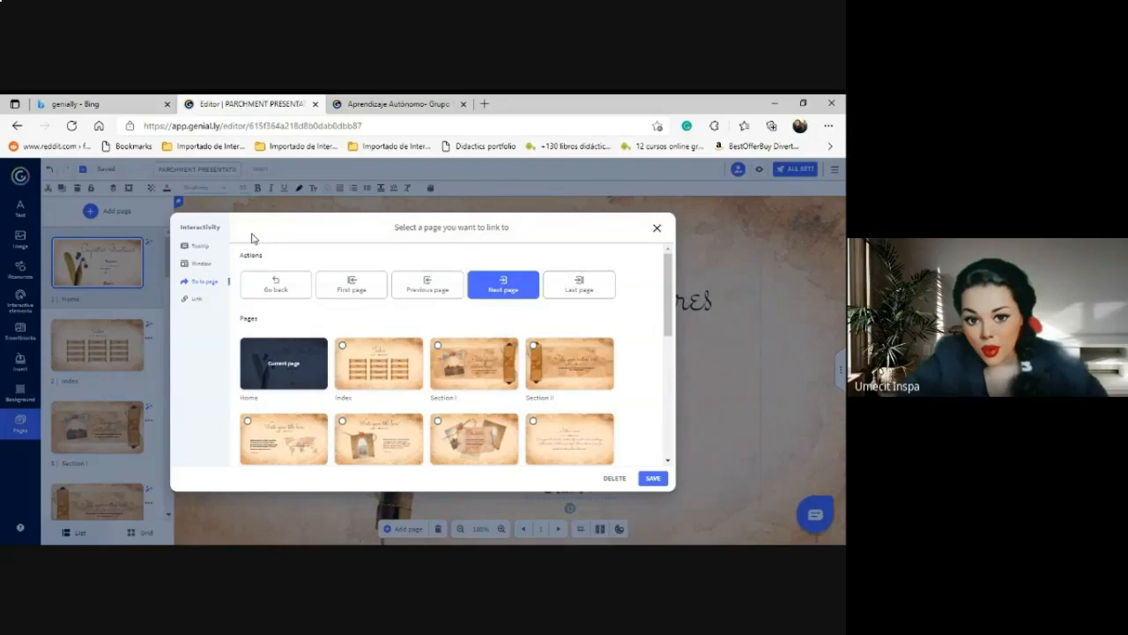
{"action": "left_click", "coordinate": [355, 355]}
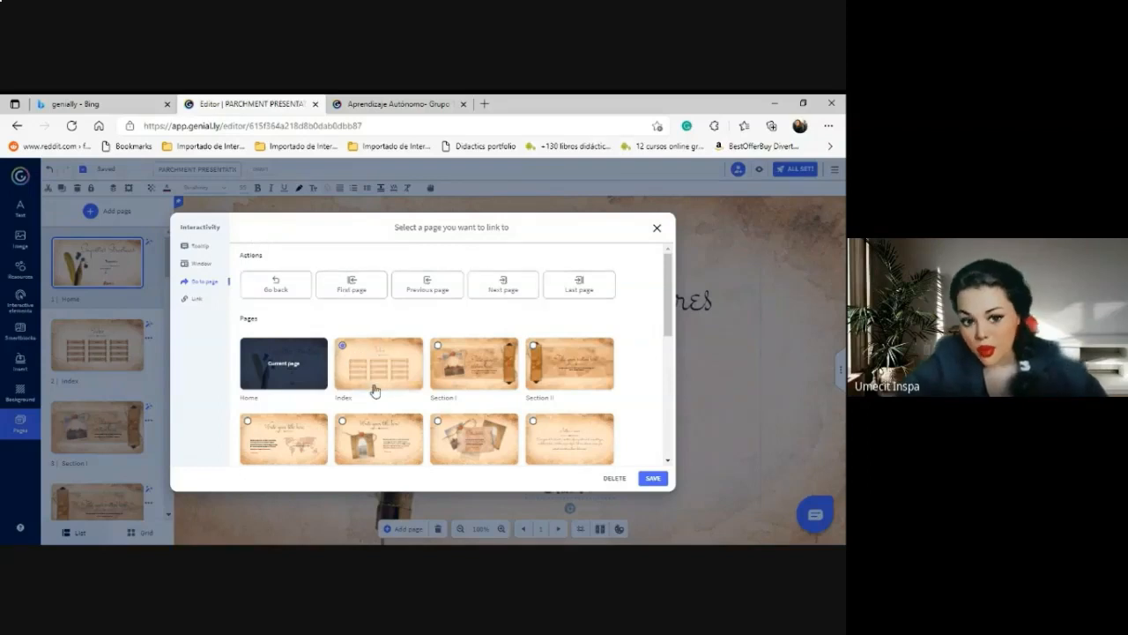
{"action": "left_click", "coordinate": [653, 478]}
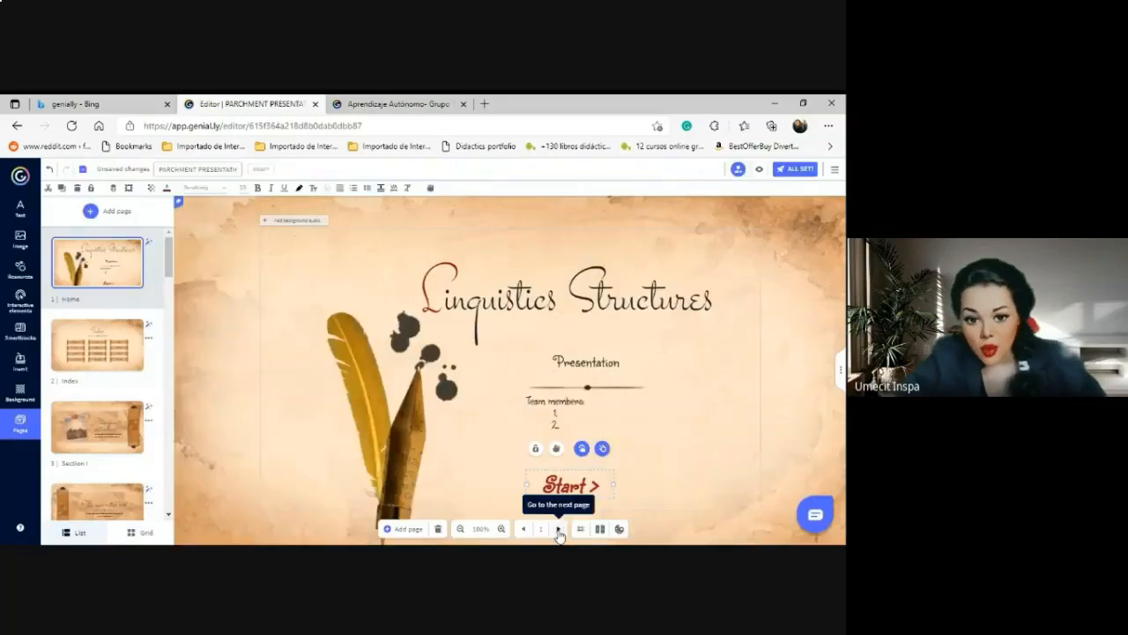
On the Index page, link the Section scroll to the Section I page.
{"action": "left_click_drag", "start_coordinate": [165, 261], "coordinate": [174, 233]}
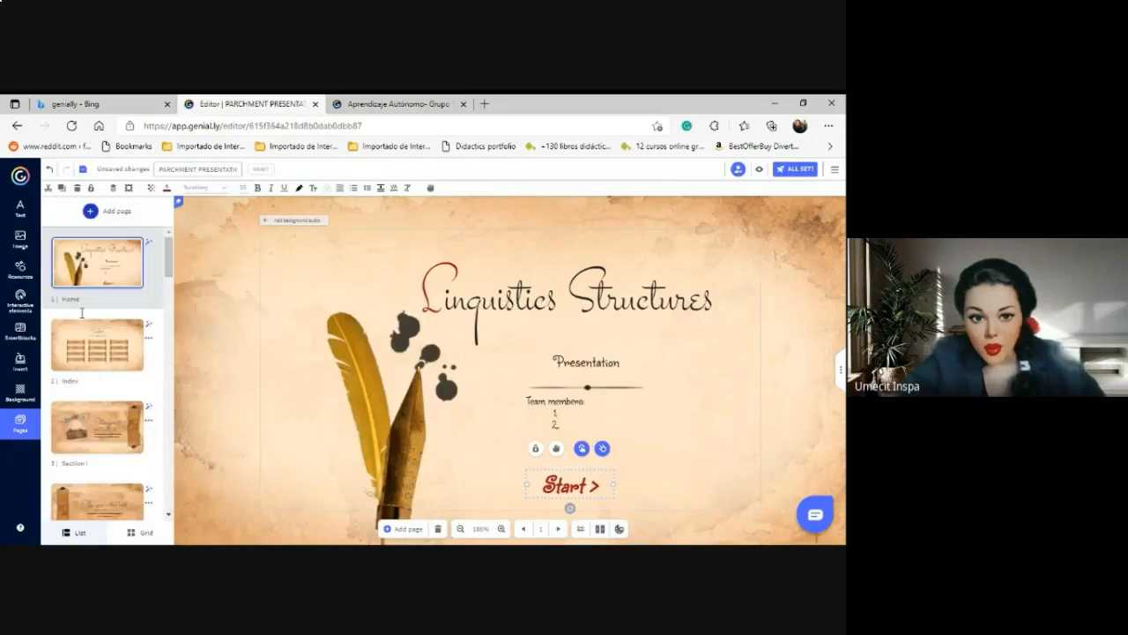
{"action": "left_click", "coordinate": [72, 360]}
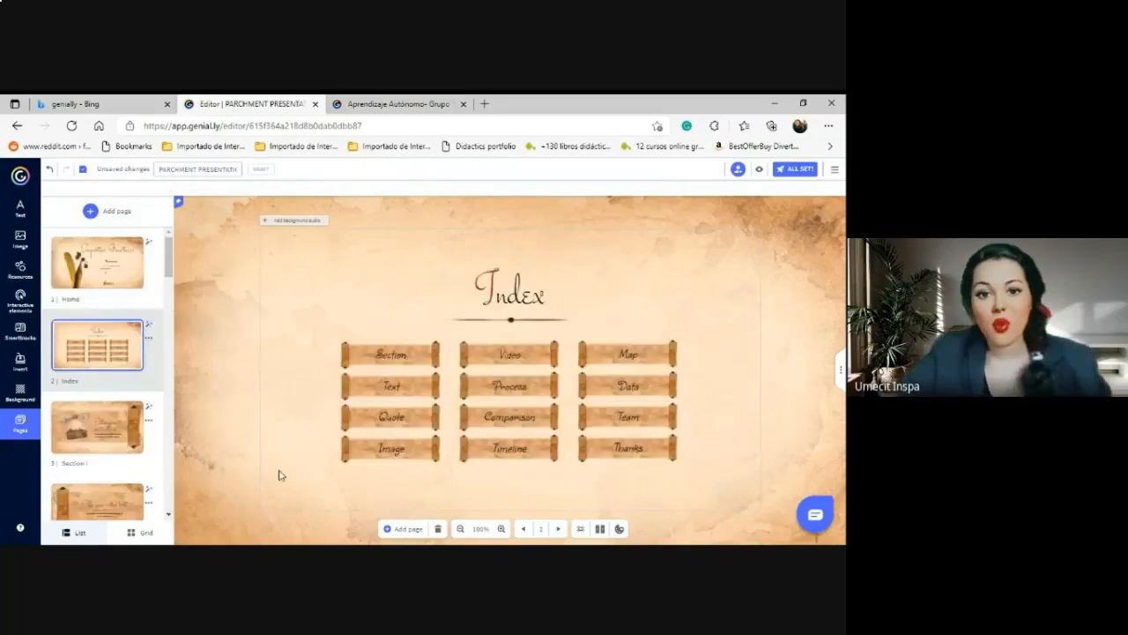
{"action": "left_click", "coordinate": [386, 356]}
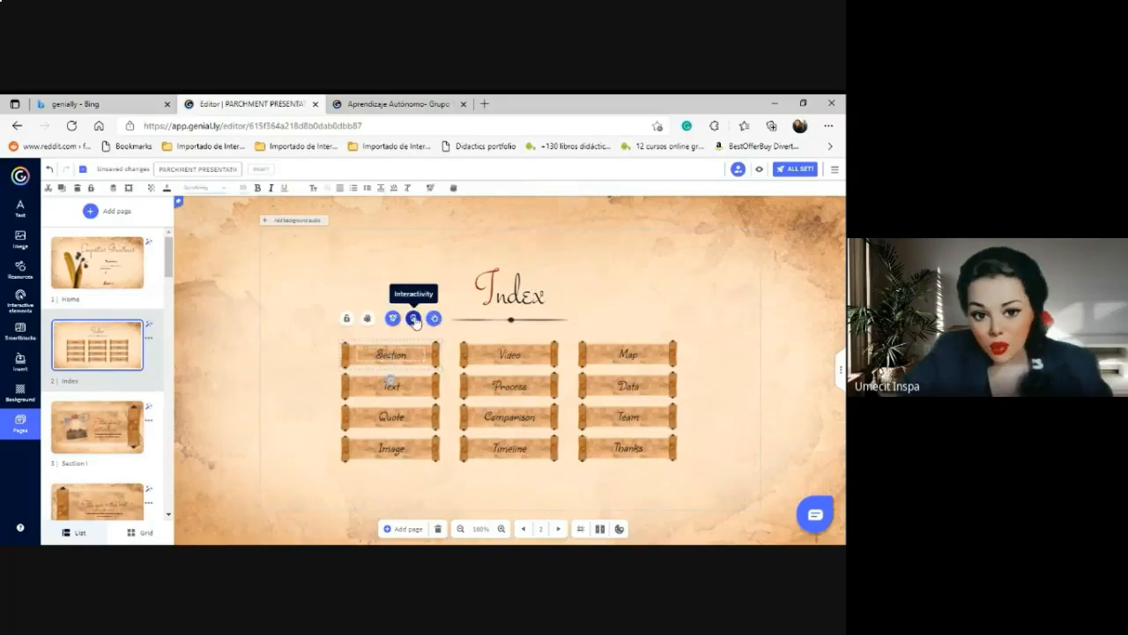
{"action": "left_click", "coordinate": [413, 319]}
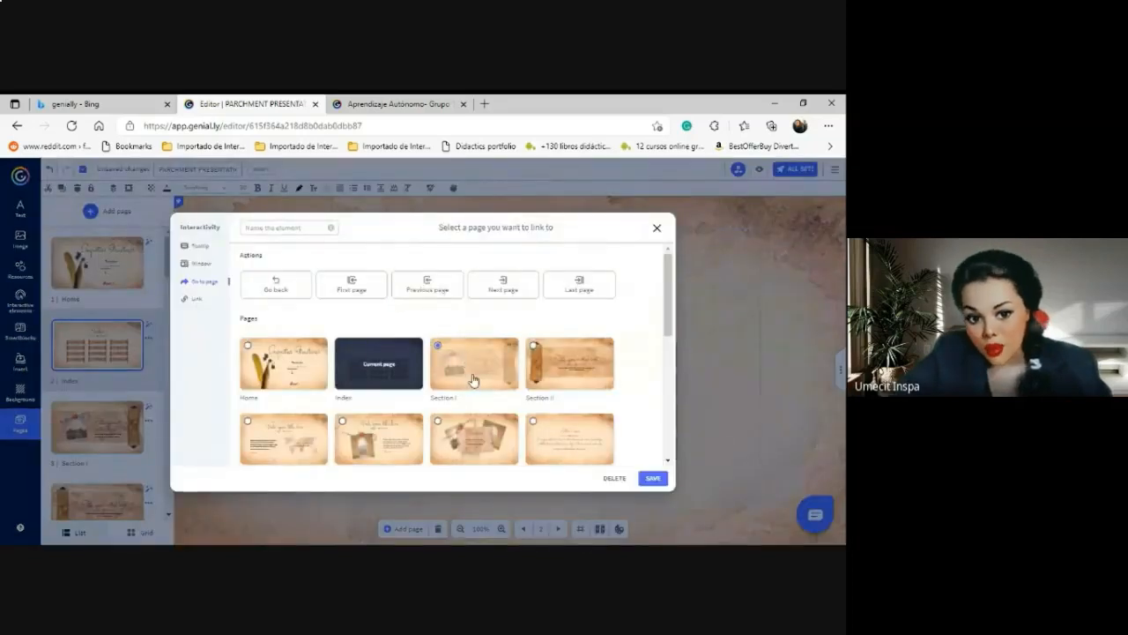
{"action": "left_click", "coordinate": [658, 230]}
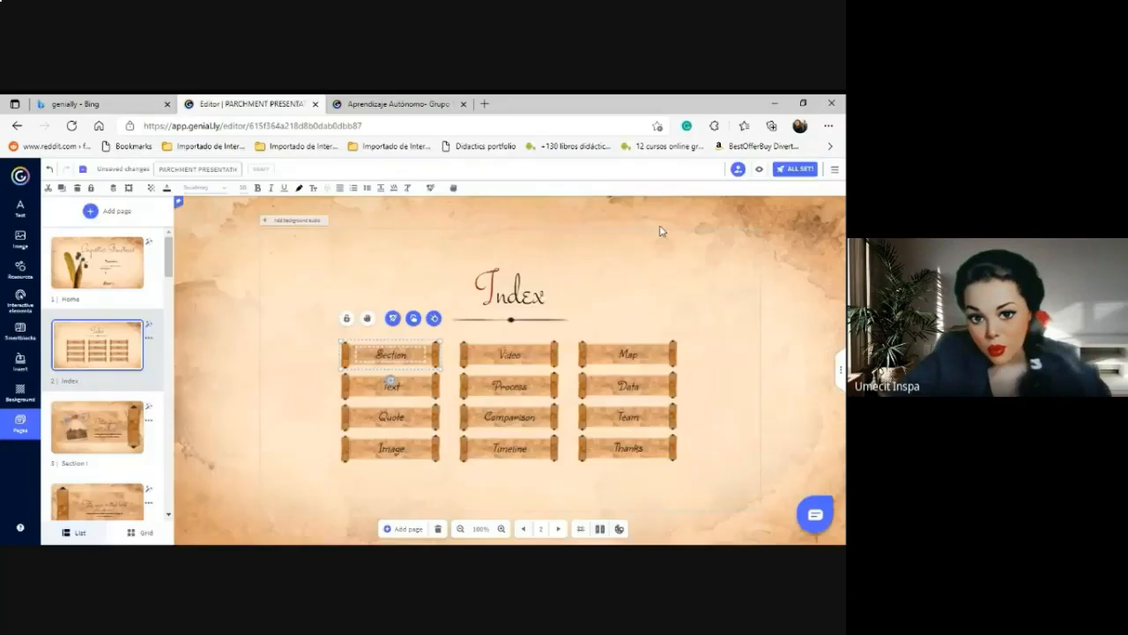
Link the Text scroll to the fifth page.
{"action": "left_click", "coordinate": [402, 376]}
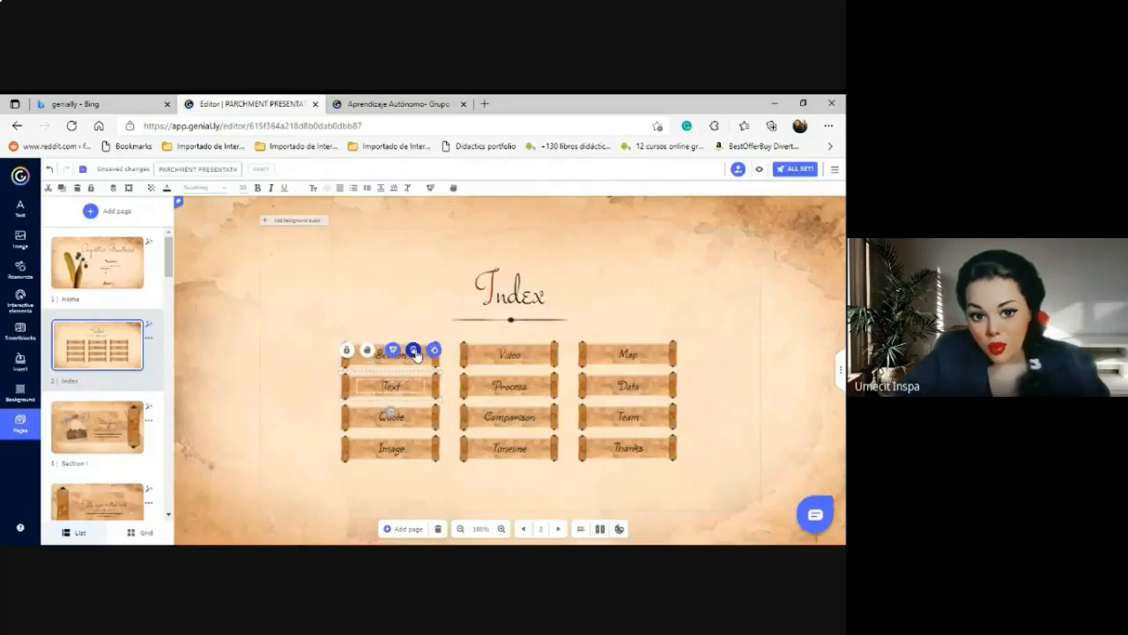
{"action": "left_click", "coordinate": [415, 351]}
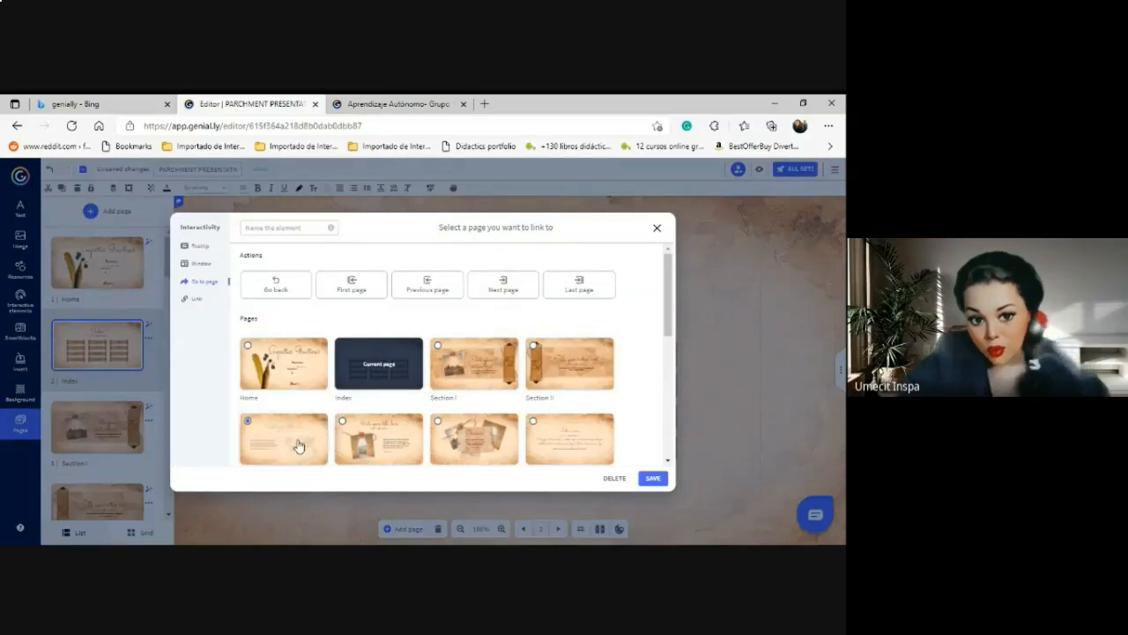
{"action": "left_click", "coordinate": [652, 478]}
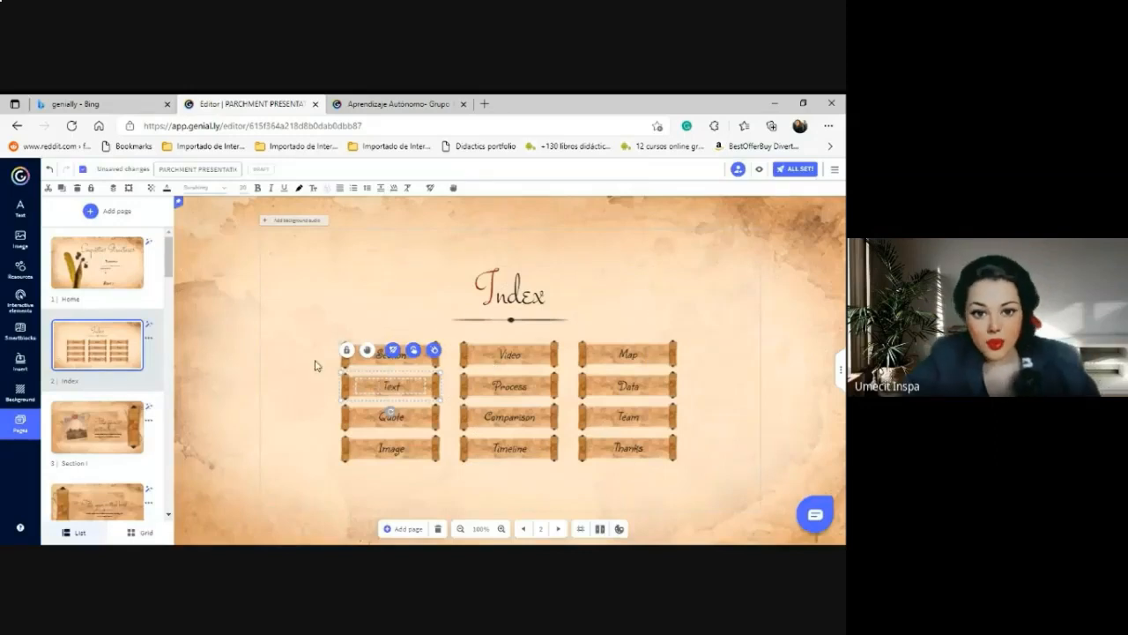
{"action": "left_click", "coordinate": [439, 408]}
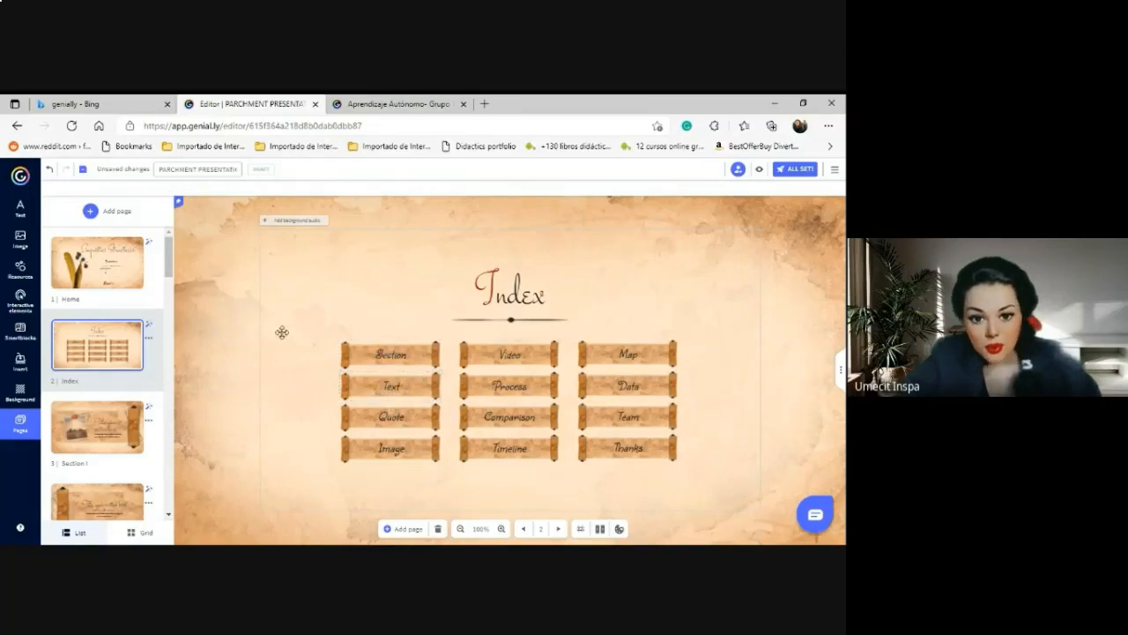
Change the first Index scroll label from 'Section' to 'Introduction', leaving Video unchanged.
{"action": "double_click", "coordinate": [407, 355]}
{"action": "left_click_drag", "start_coordinate": [407, 354], "coordinate": [373, 356]}
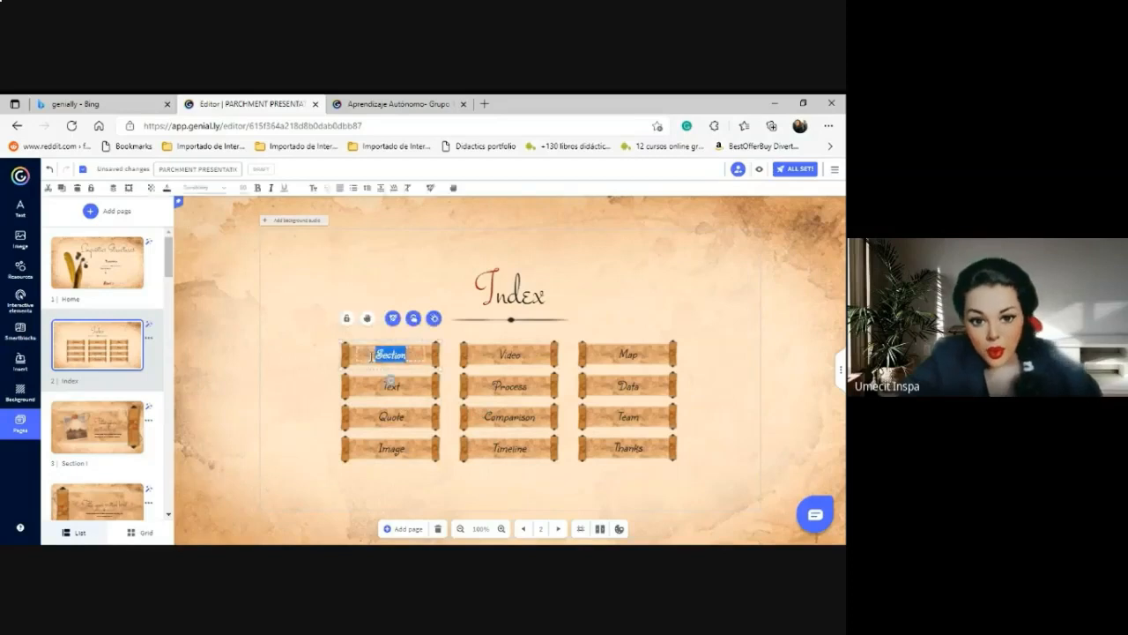
{"action": "type", "text": "In"}
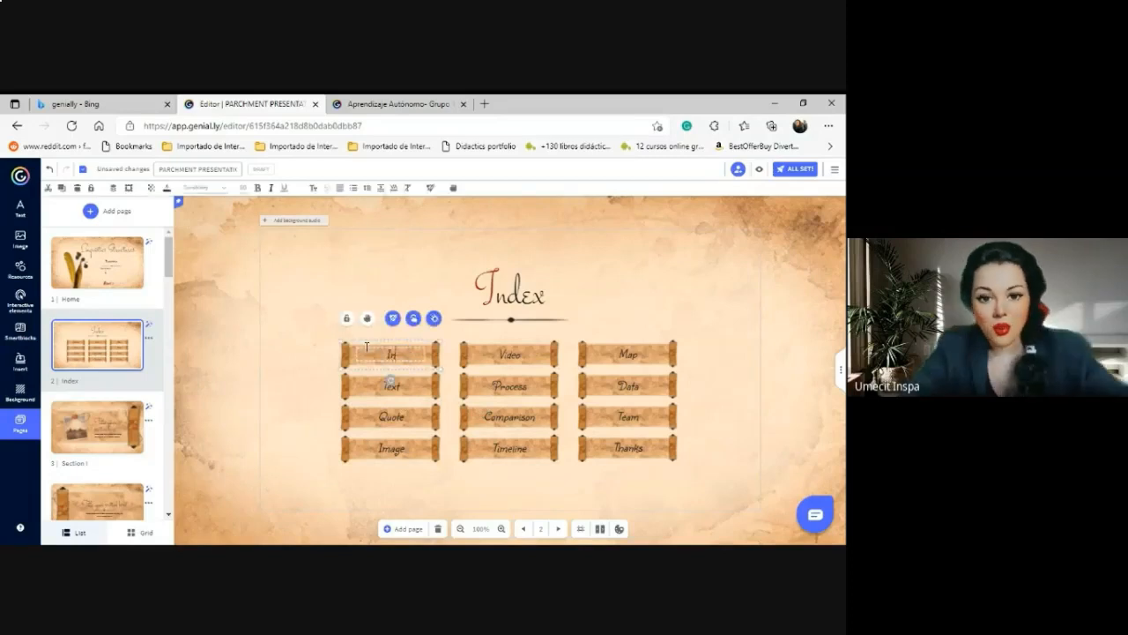
{"action": "type", "text": "troduction"}
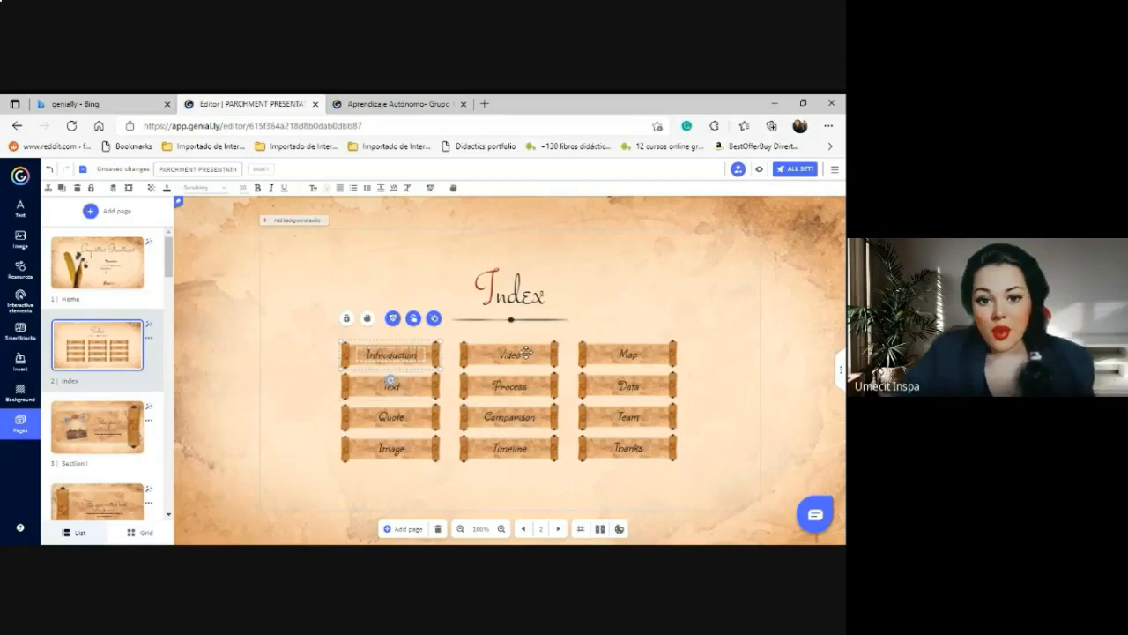
{"action": "left_click", "coordinate": [516, 354]}
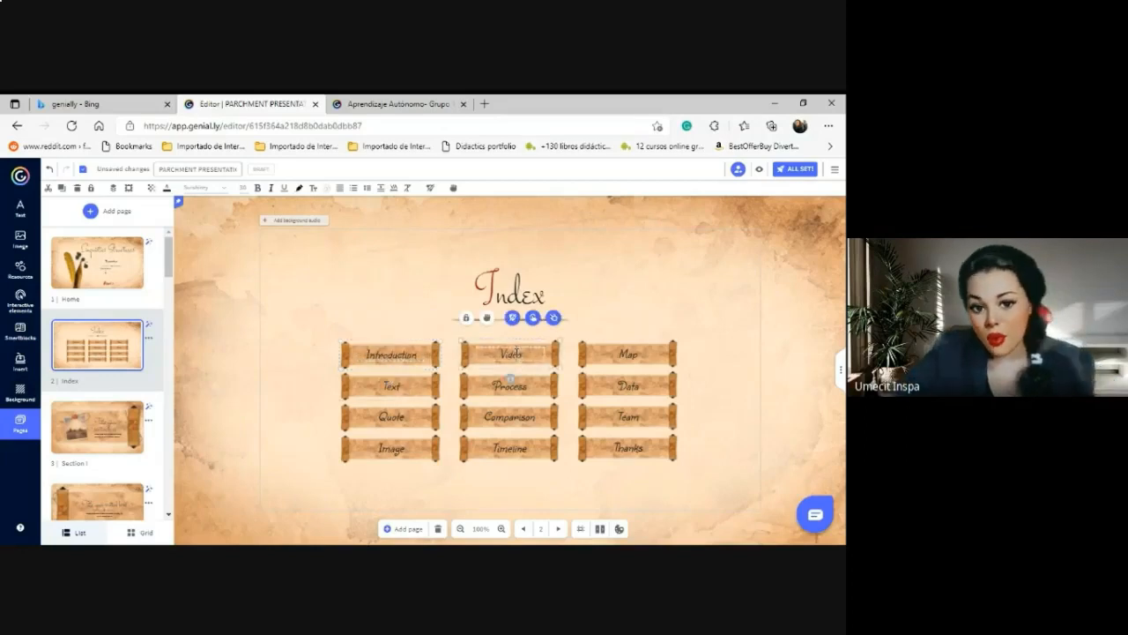
{"action": "double_click", "coordinate": [516, 354]}
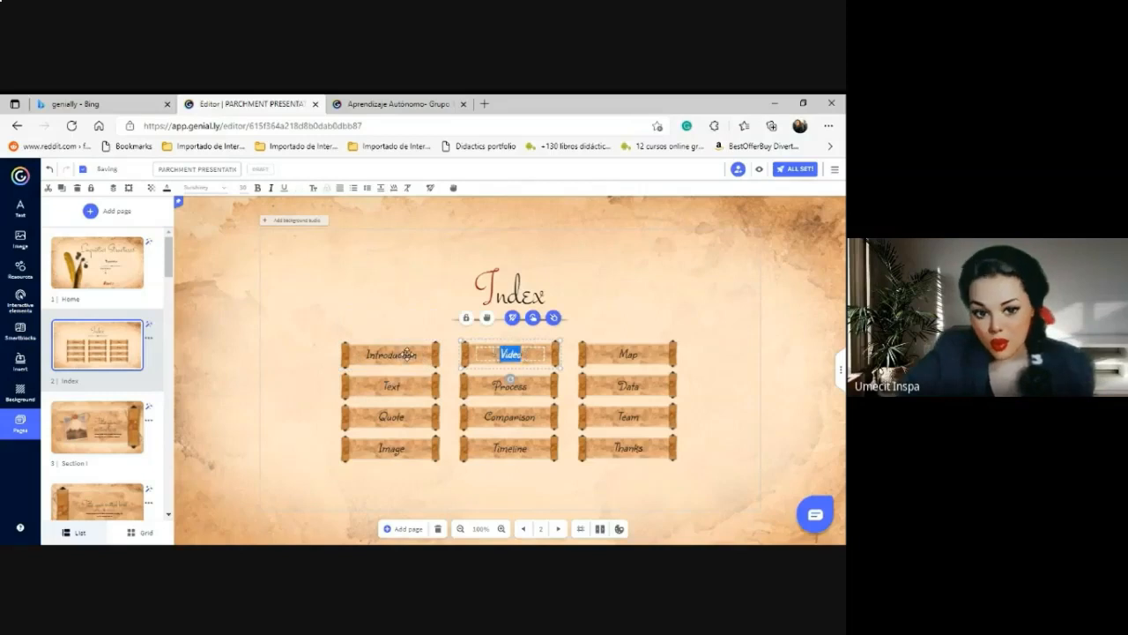
{"action": "left_click", "coordinate": [365, 370]}
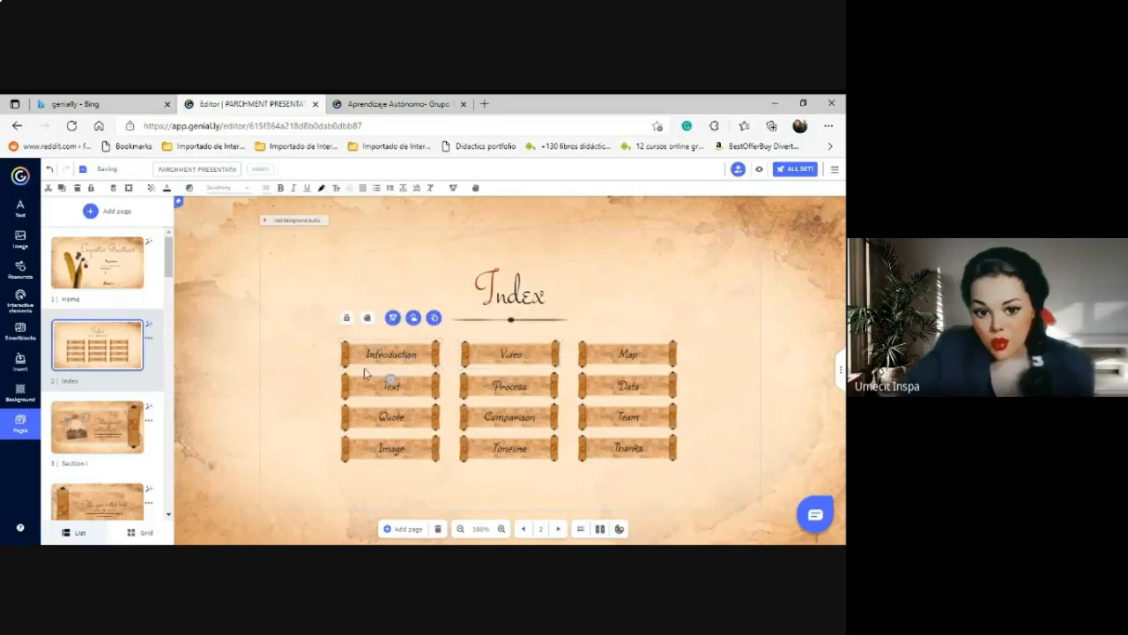
Move the Section I page title slightly higher.
{"action": "left_click", "coordinate": [559, 529]}
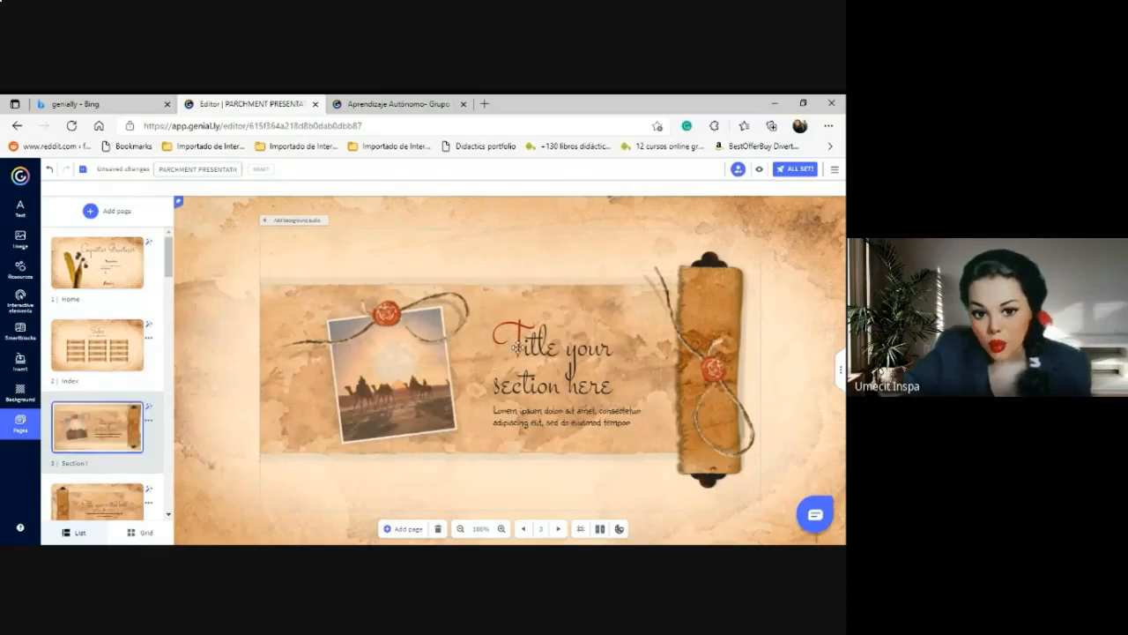
{"action": "left_click", "coordinate": [588, 360]}
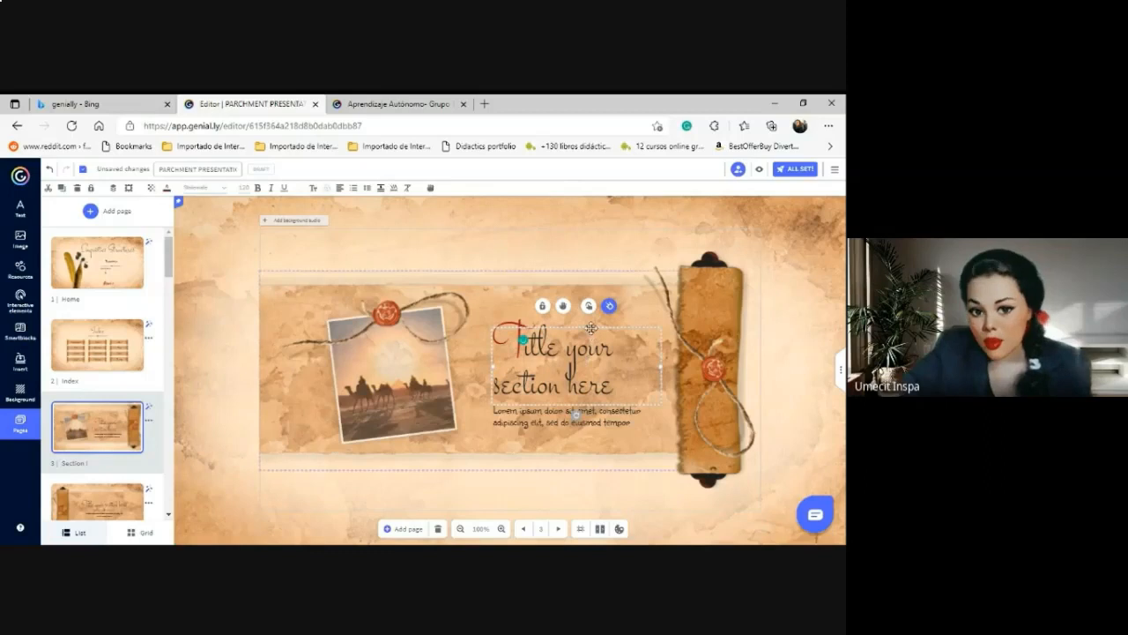
{"action": "left_click_drag", "start_coordinate": [589, 325], "coordinate": [589, 305]}
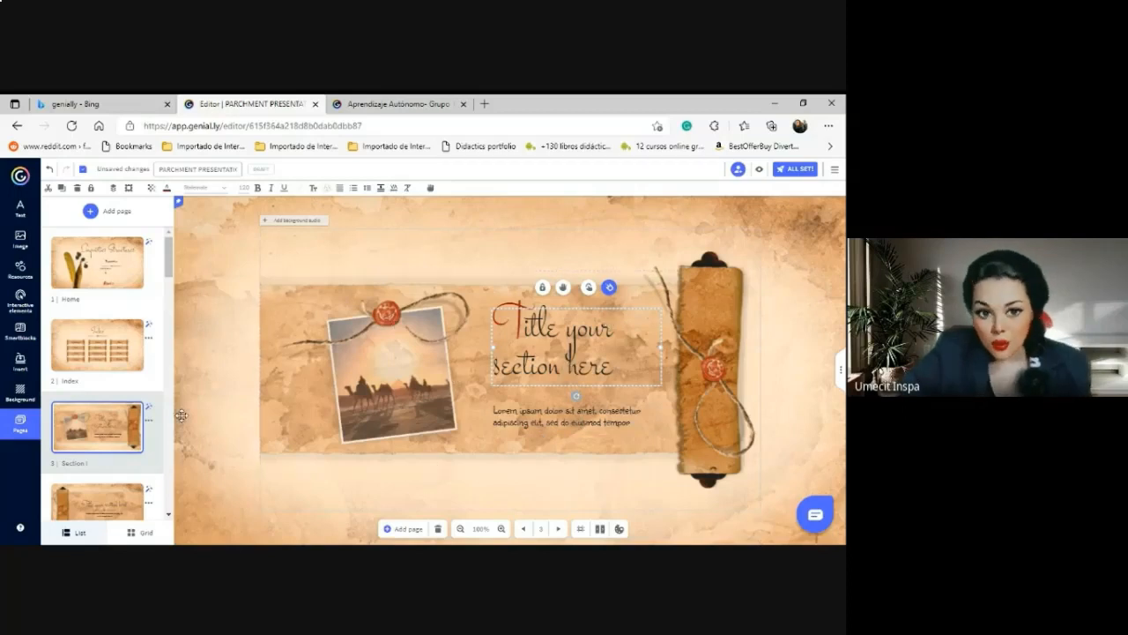
Delete the Text page and return to the Section II page.
{"action": "left_click", "coordinate": [168, 515]}
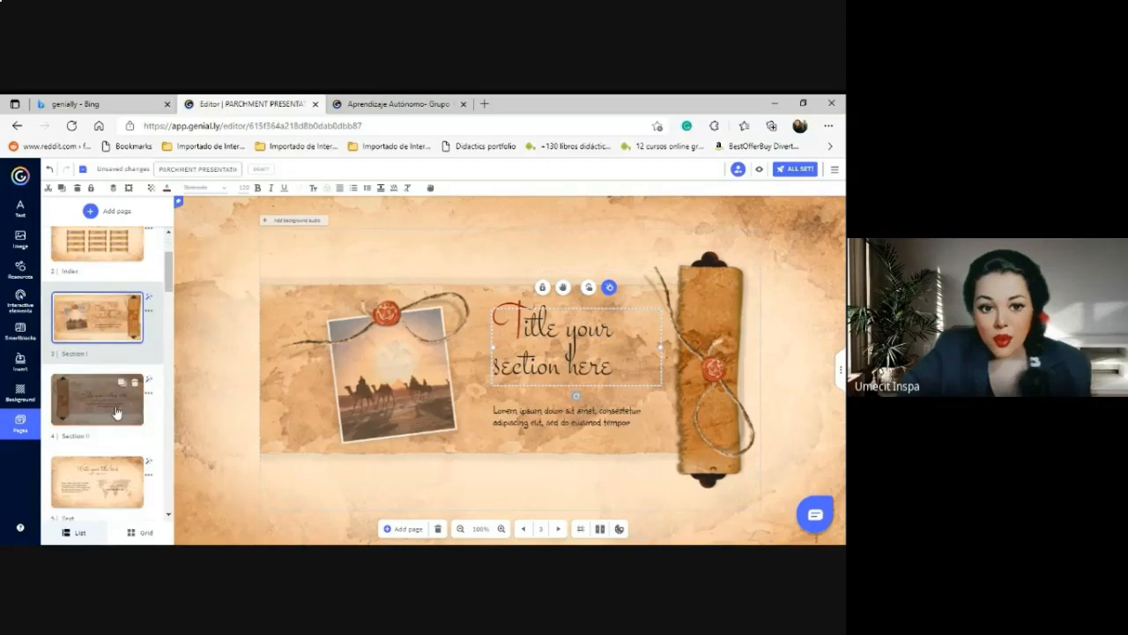
{"action": "left_click", "coordinate": [116, 412]}
{"action": "left_click", "coordinate": [99, 486]}
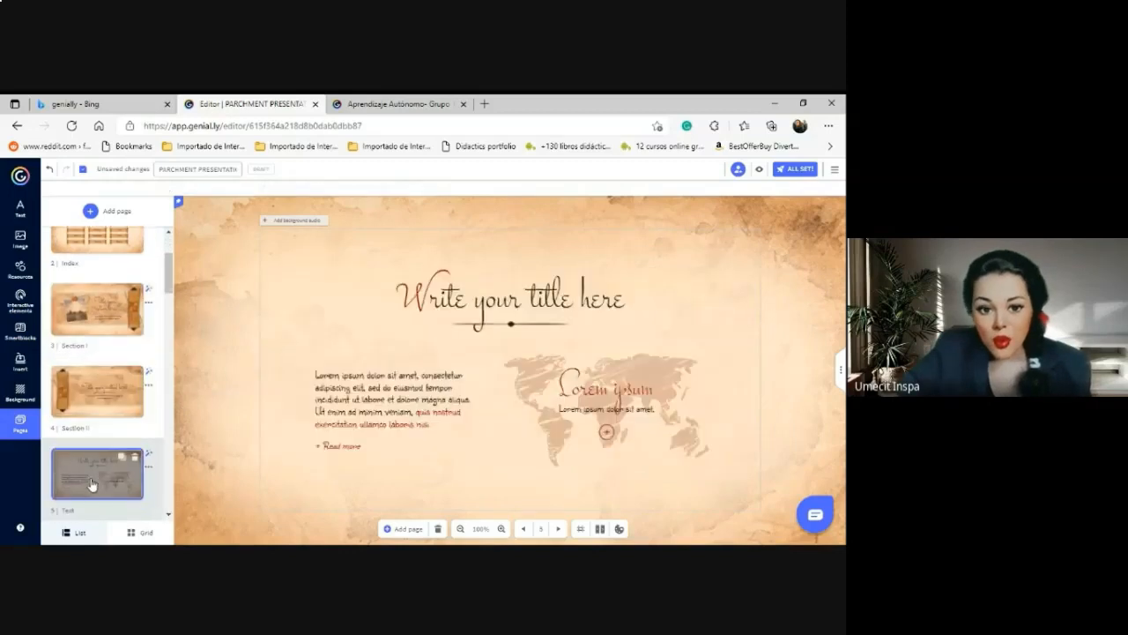
{"action": "left_click", "coordinate": [135, 459]}
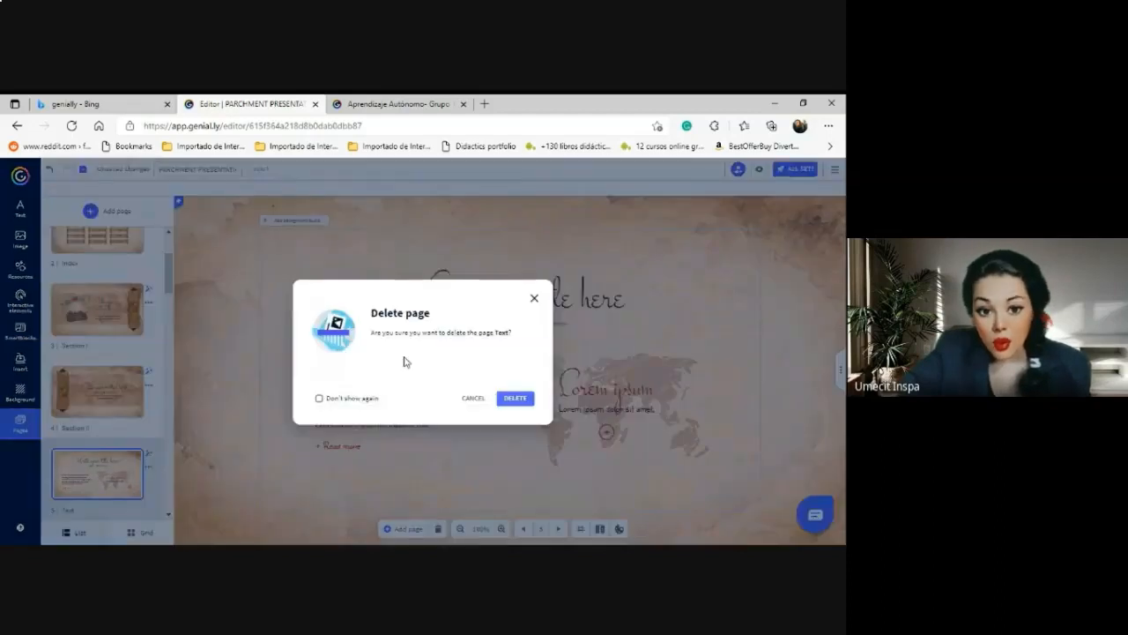
{"action": "left_click", "coordinate": [520, 404]}
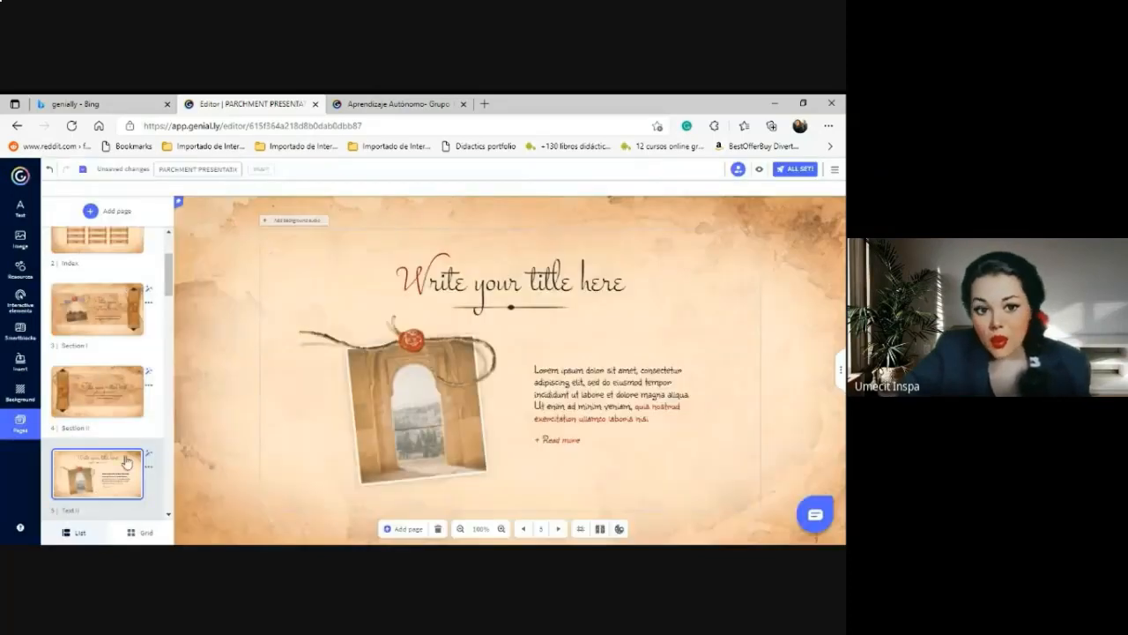
{"action": "left_click", "coordinate": [88, 399]}
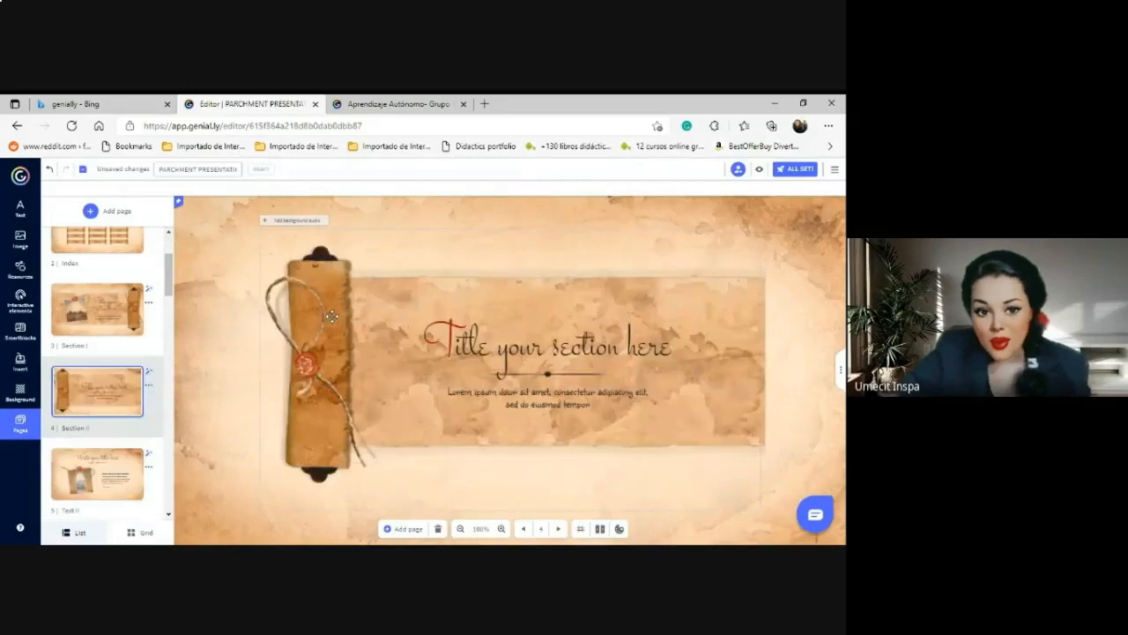
Duplicate the Section II page and move its title higher.
{"action": "left_click", "coordinate": [125, 377]}
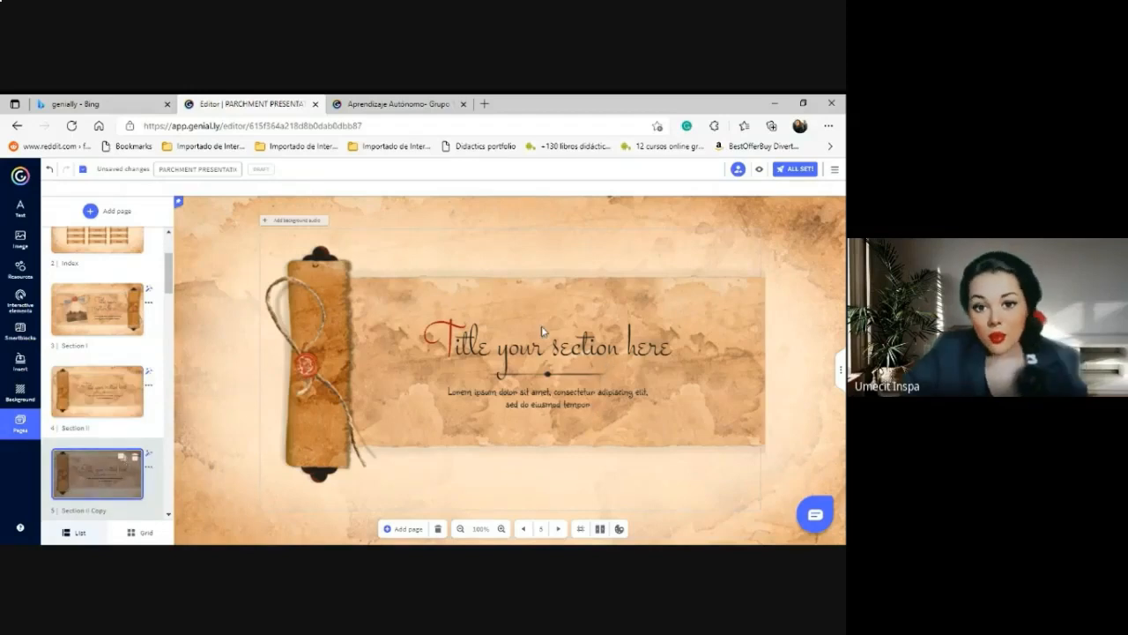
{"action": "left_click", "coordinate": [541, 359]}
{"action": "double_click", "coordinate": [607, 349]}
{"action": "left_click", "coordinate": [608, 349]}
{"action": "left_click_drag", "start_coordinate": [673, 348], "coordinate": [407, 340]}
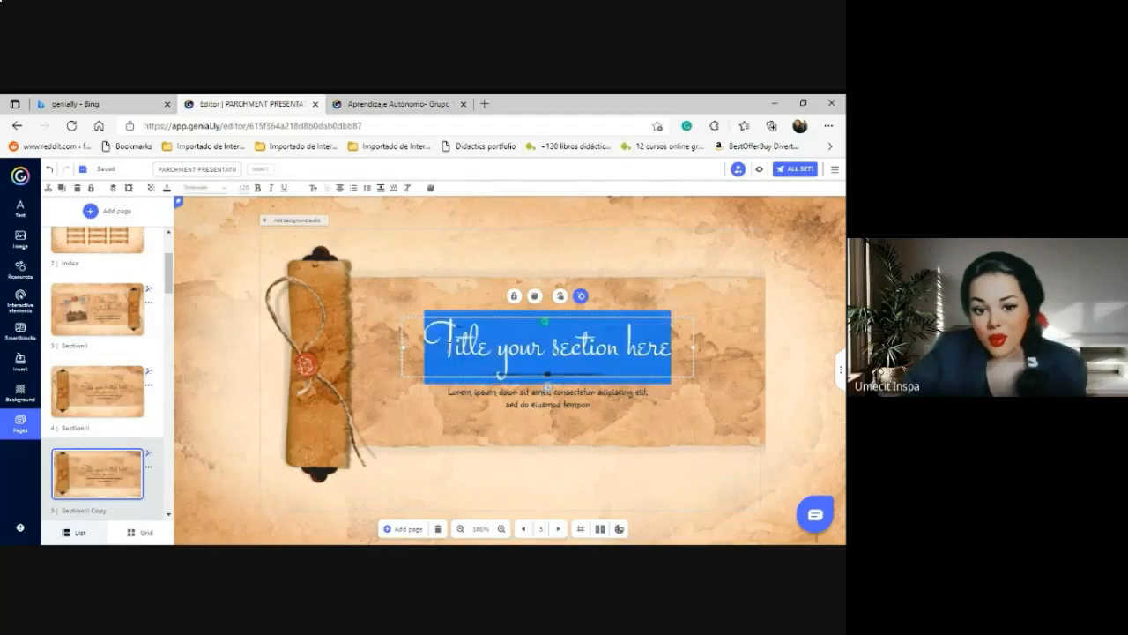
{"action": "left_click_drag", "start_coordinate": [489, 317], "coordinate": [489, 287]}
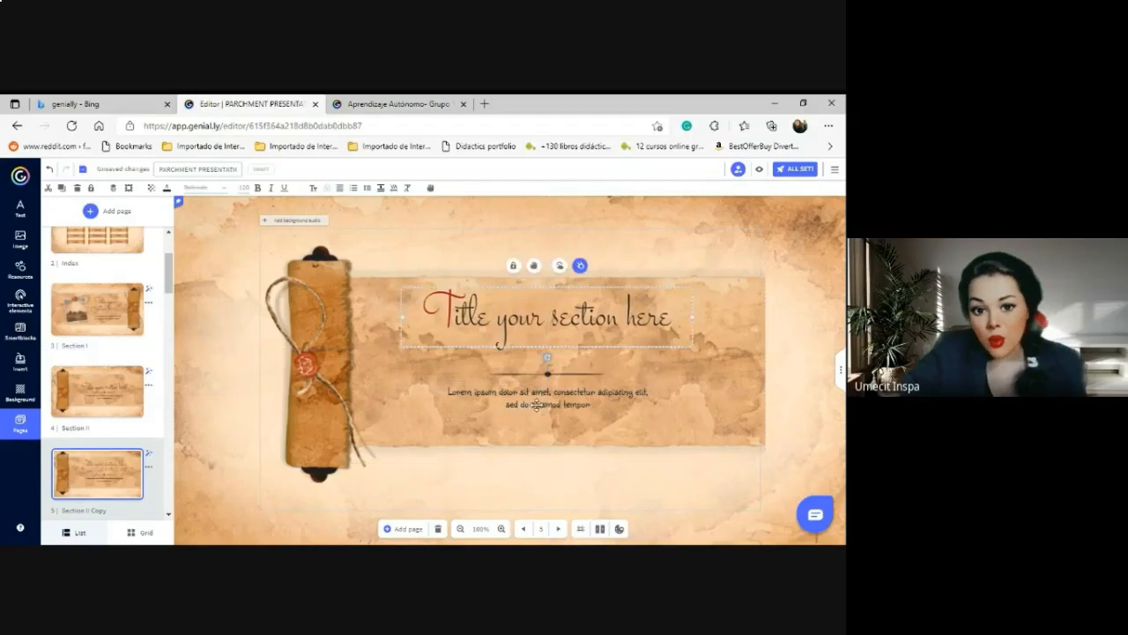
Make the Lorem ipsum body text much larger and widen its box on both sides.
{"action": "double_click", "coordinate": [537, 404]}
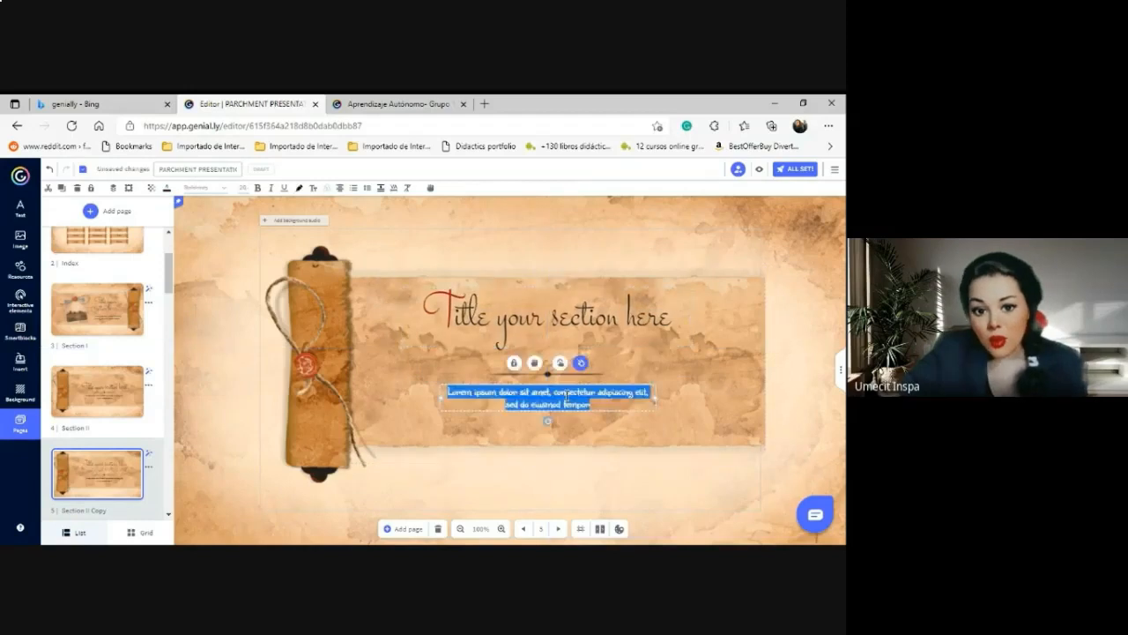
{"action": "left_click", "coordinate": [242, 189]}
{"action": "left_click", "coordinate": [251, 291]}
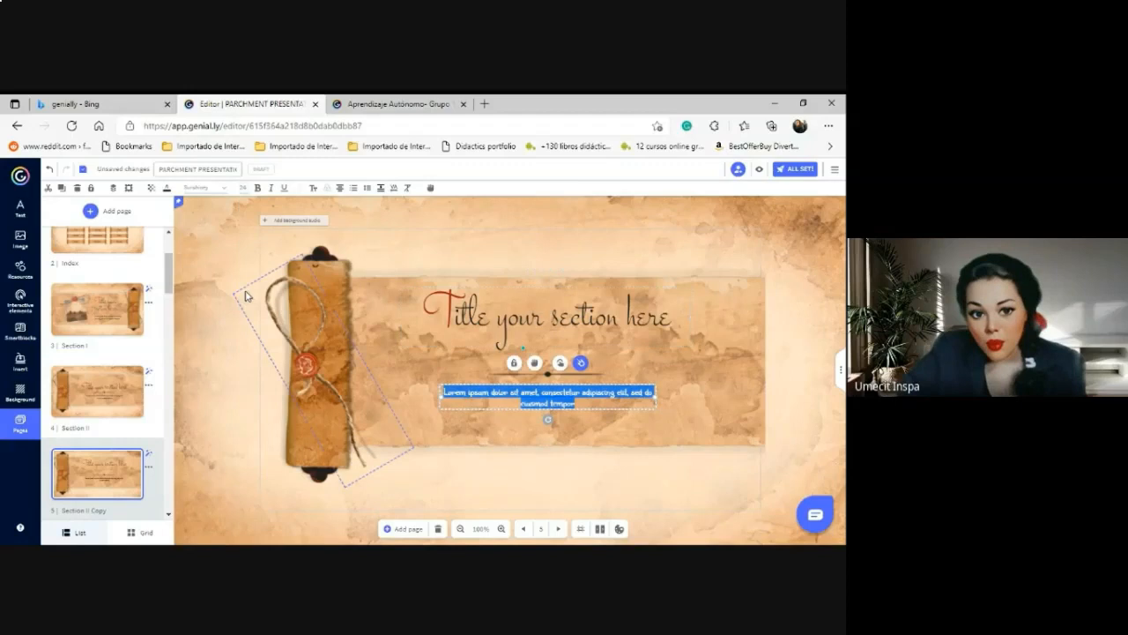
{"action": "left_click", "coordinate": [246, 190]}
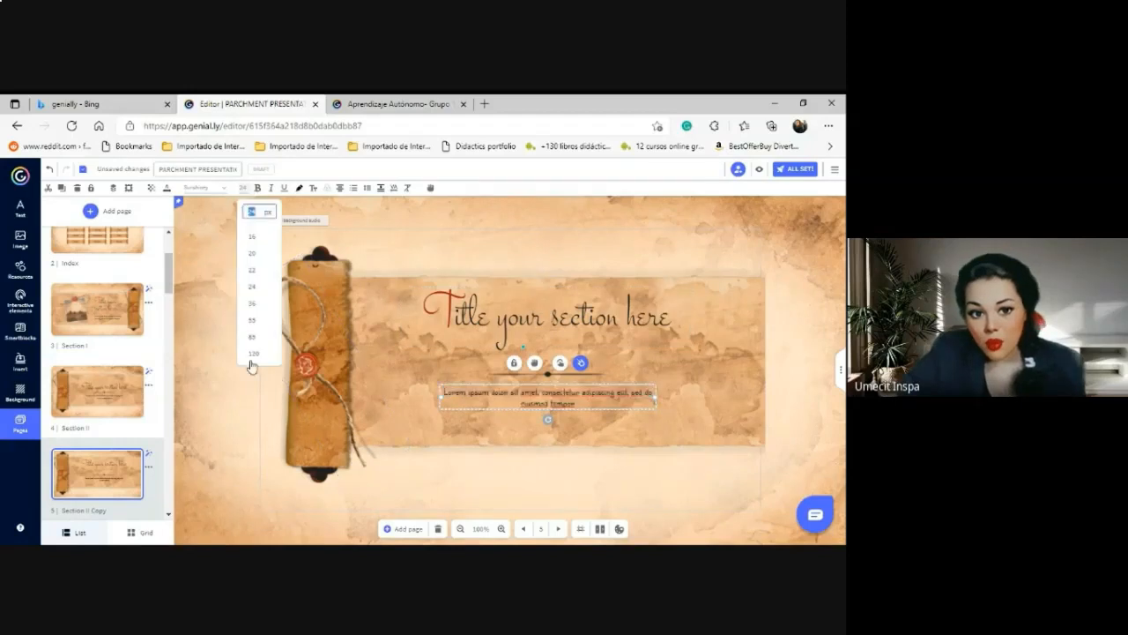
{"action": "left_click", "coordinate": [250, 322]}
{"action": "left_click_drag", "start_coordinate": [657, 420], "coordinate": [723, 415]}
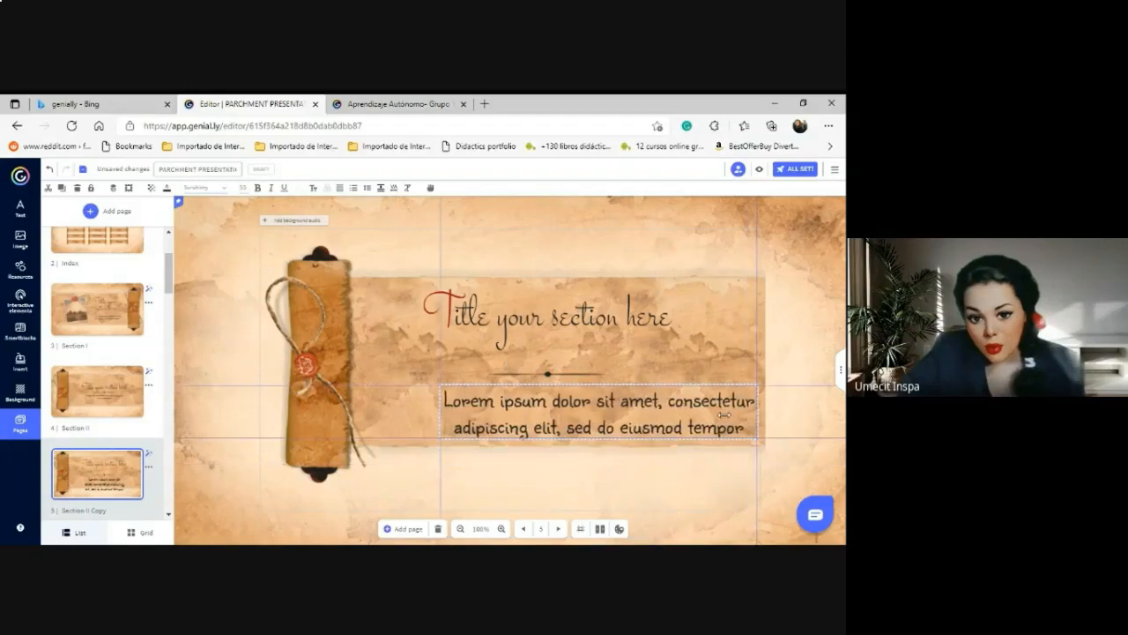
{"action": "left_click", "coordinate": [445, 399]}
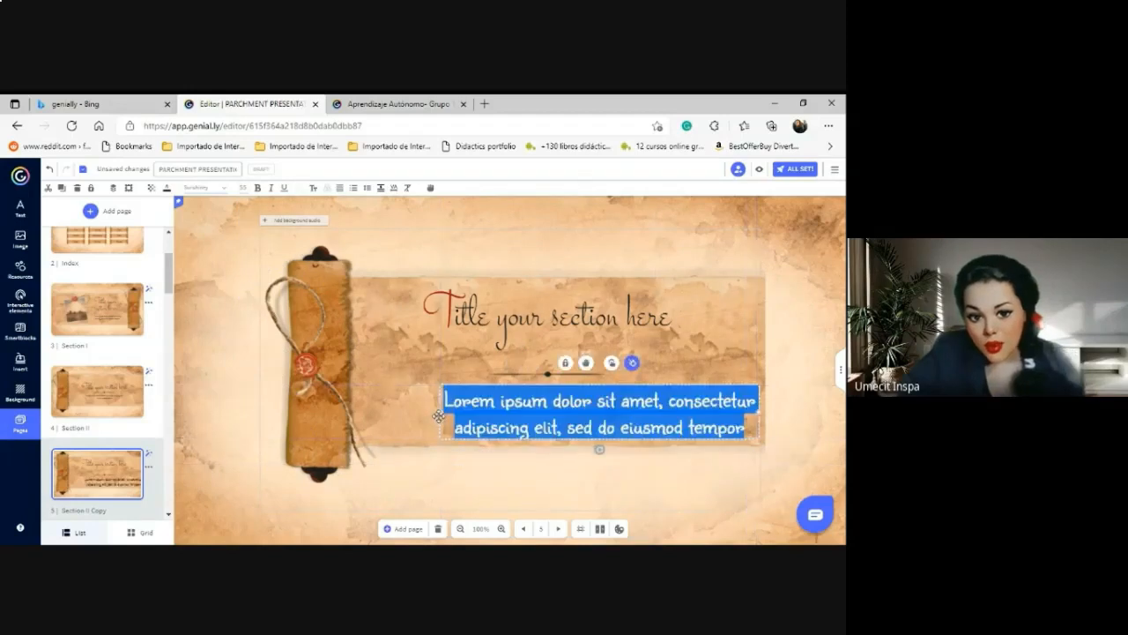
{"action": "left_click_drag", "start_coordinate": [414, 414], "coordinate": [373, 413]}
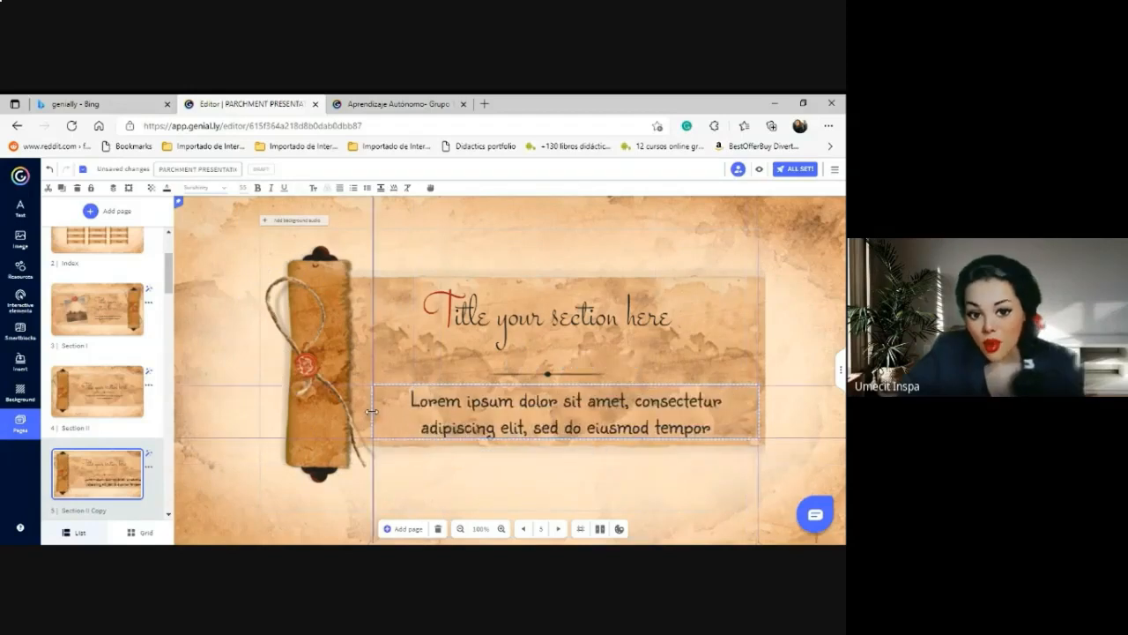
Move the divider line up under the title and the body text just below it.
{"action": "left_click", "coordinate": [533, 375]}
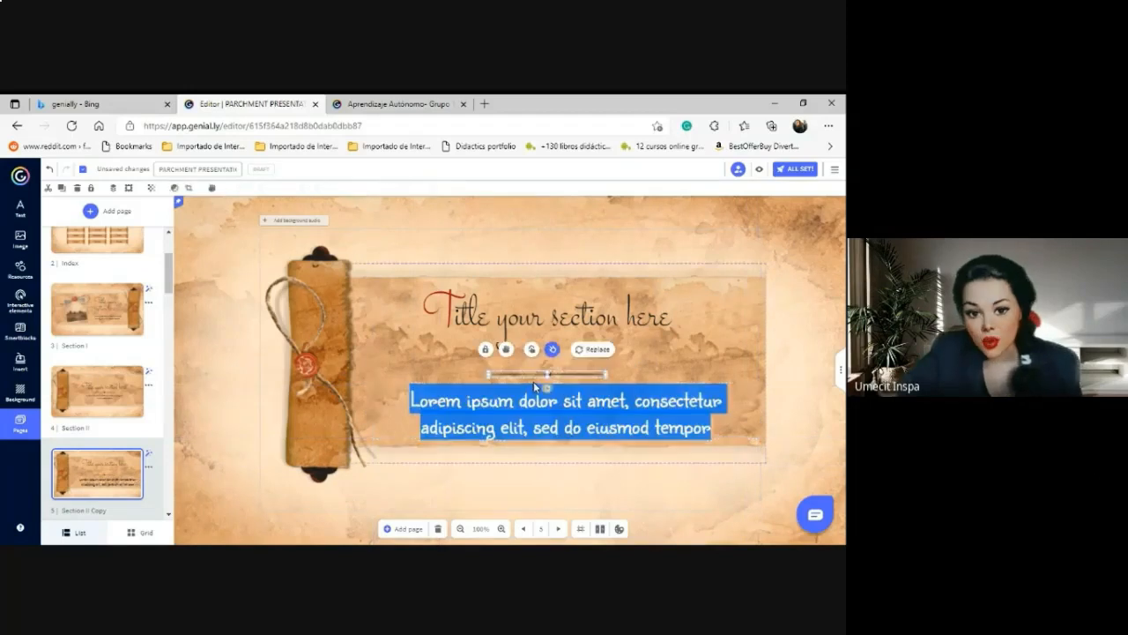
{"action": "left_click_drag", "start_coordinate": [533, 374], "coordinate": [538, 344]}
{"action": "left_click", "coordinate": [530, 424]}
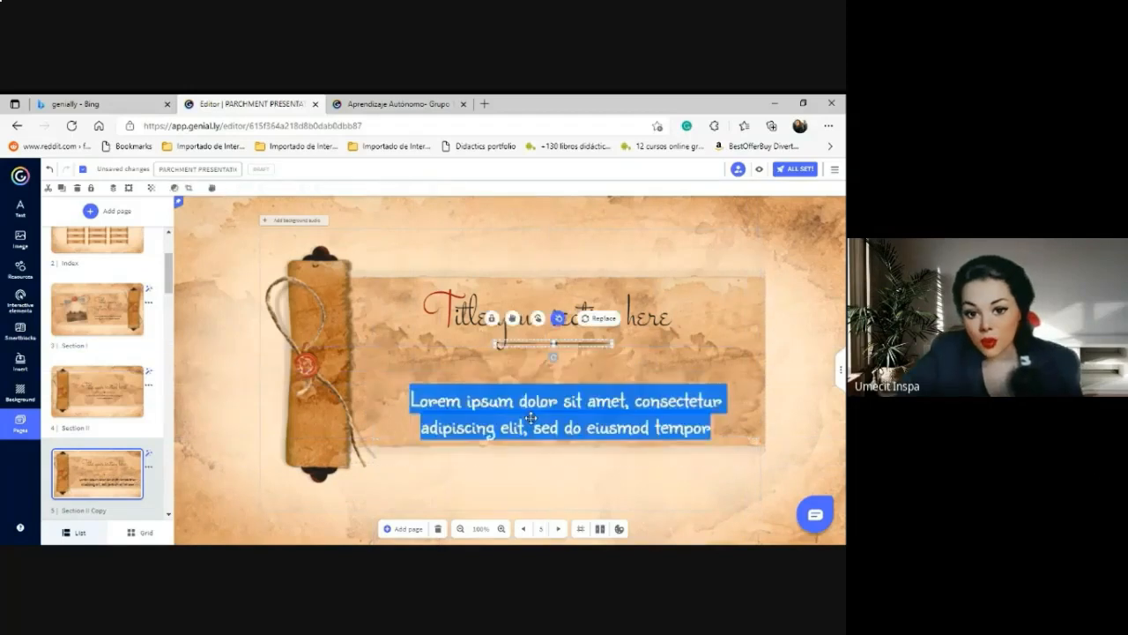
{"action": "left_click_drag", "start_coordinate": [530, 424], "coordinate": [517, 390]}
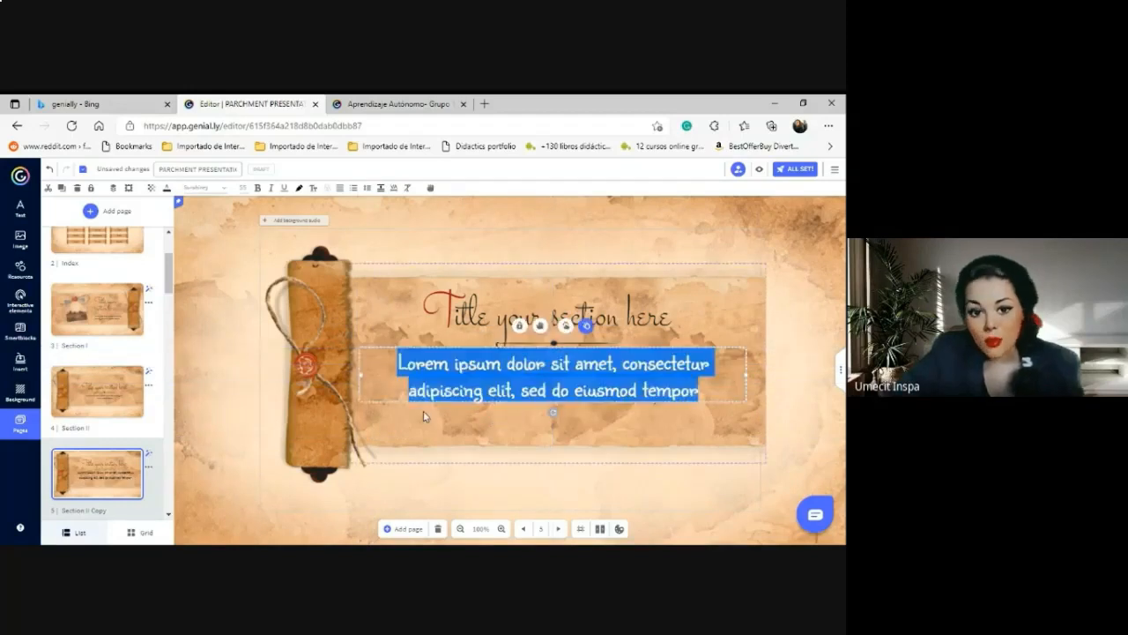
{"action": "left_click", "coordinate": [436, 345]}
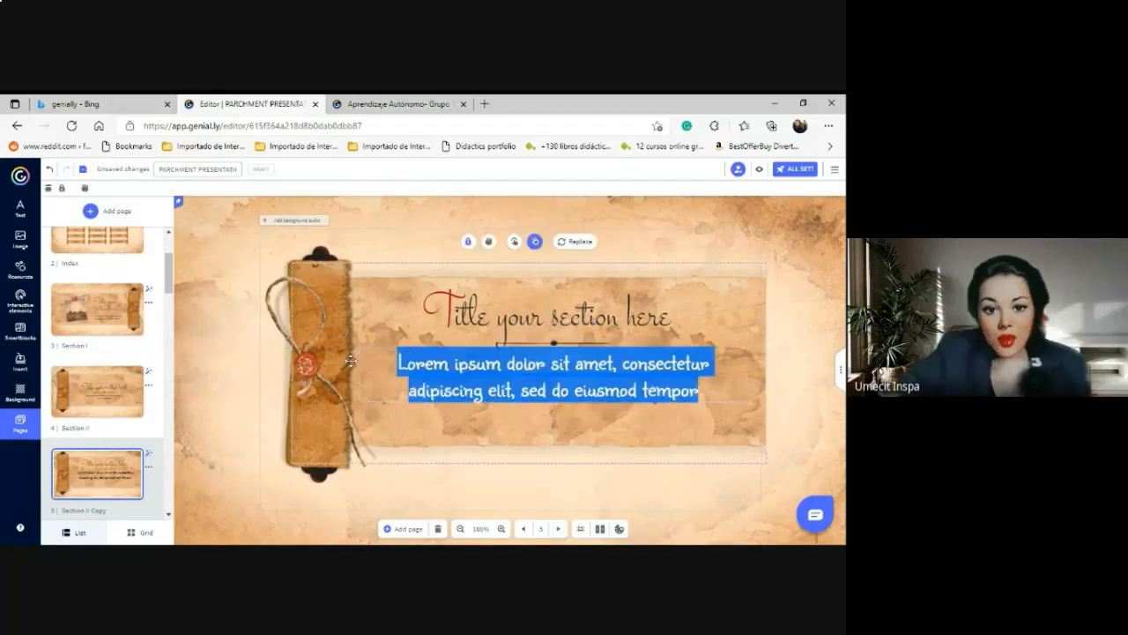
{"action": "left_click", "coordinate": [22, 207]}
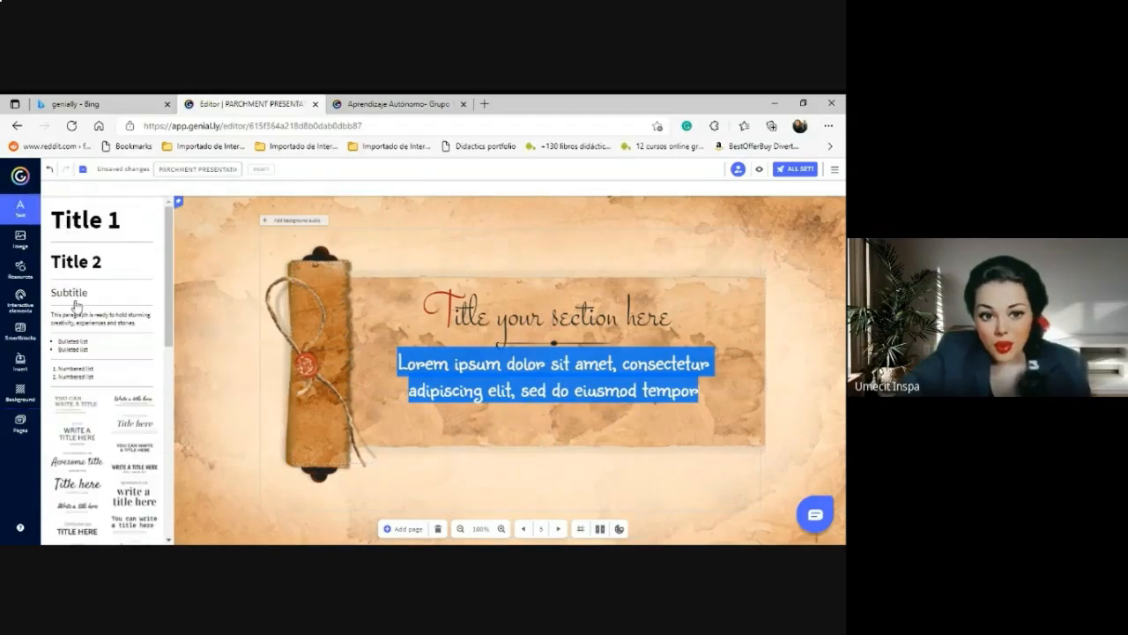
Search Giphy for transparent-background 'teacher' GIFs and insert the first one onto the slide.
{"action": "scroll", "coordinate": [121, 450], "scroll_direction": "down", "scroll_amount": 10}
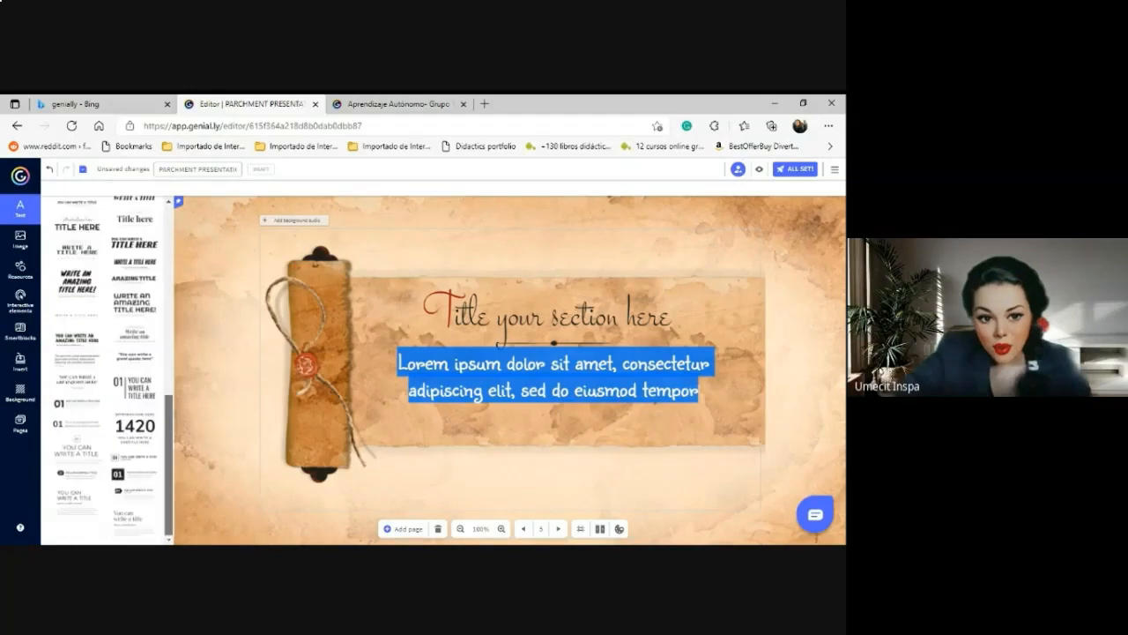
{"action": "scroll", "coordinate": [105, 370], "scroll_direction": "up", "scroll_amount": 10}
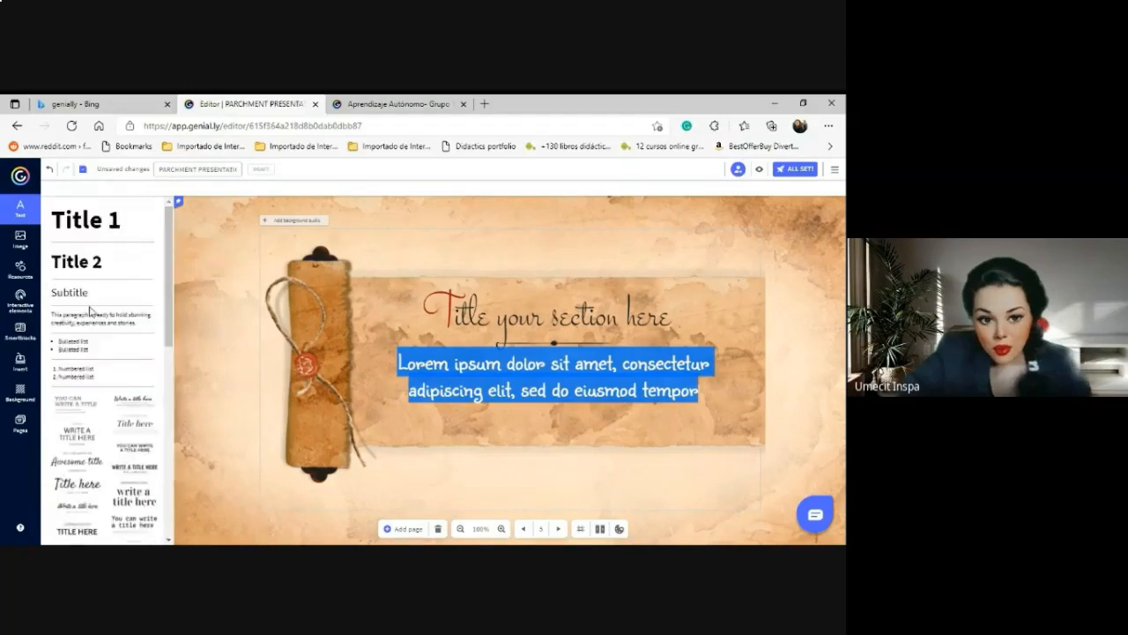
{"action": "left_click", "coordinate": [558, 428]}
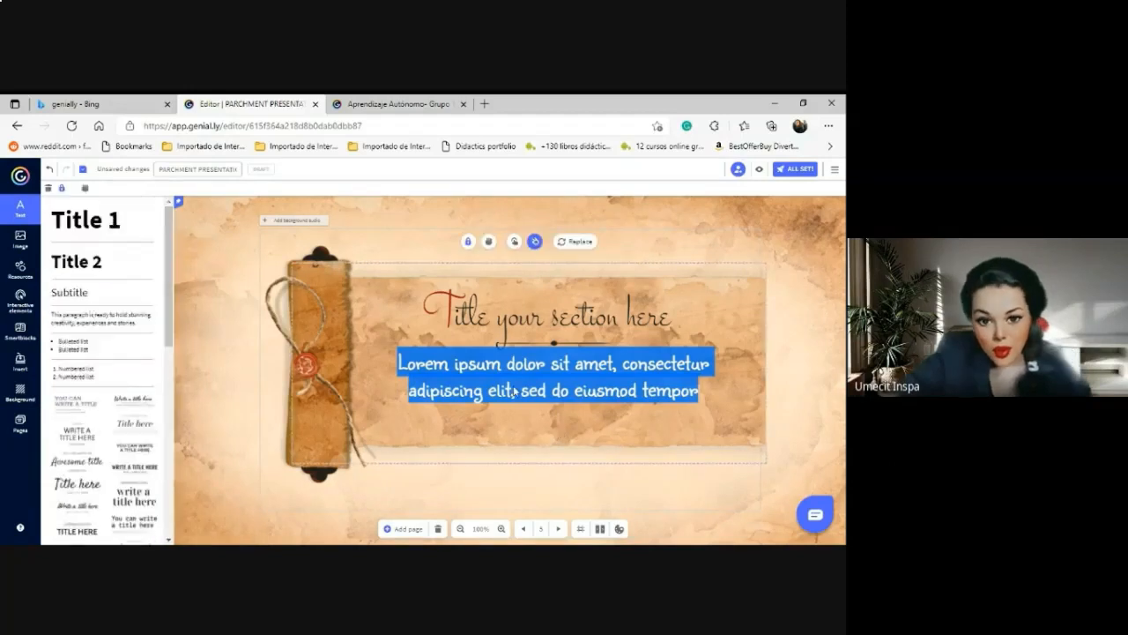
{"action": "left_click", "coordinate": [14, 252]}
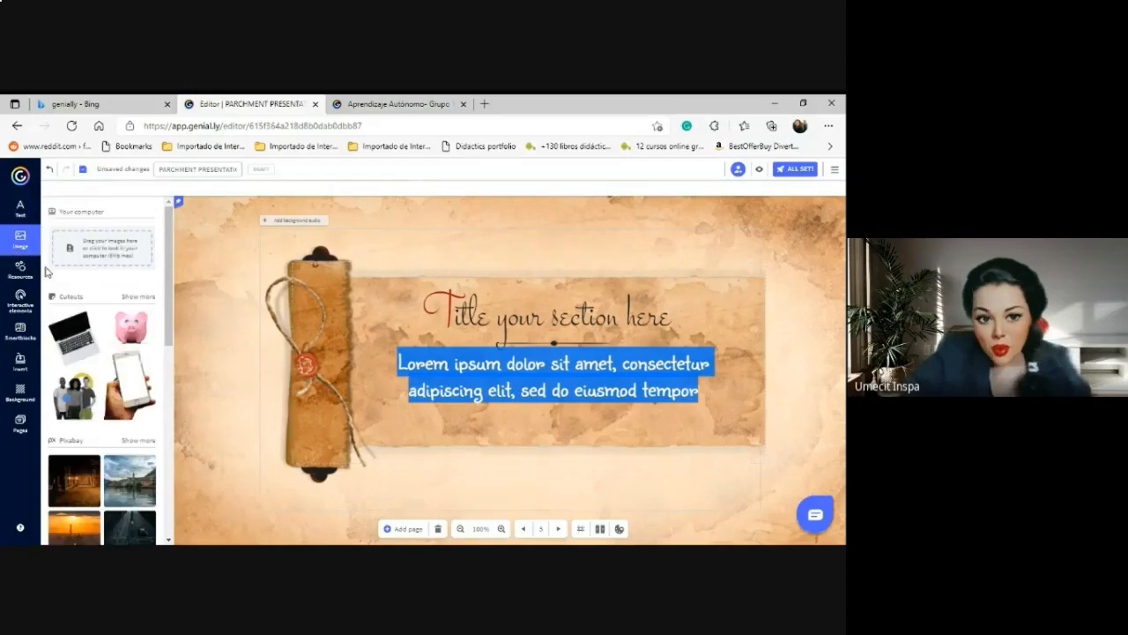
{"action": "left_click_drag", "start_coordinate": [170, 326], "coordinate": [168, 432]}
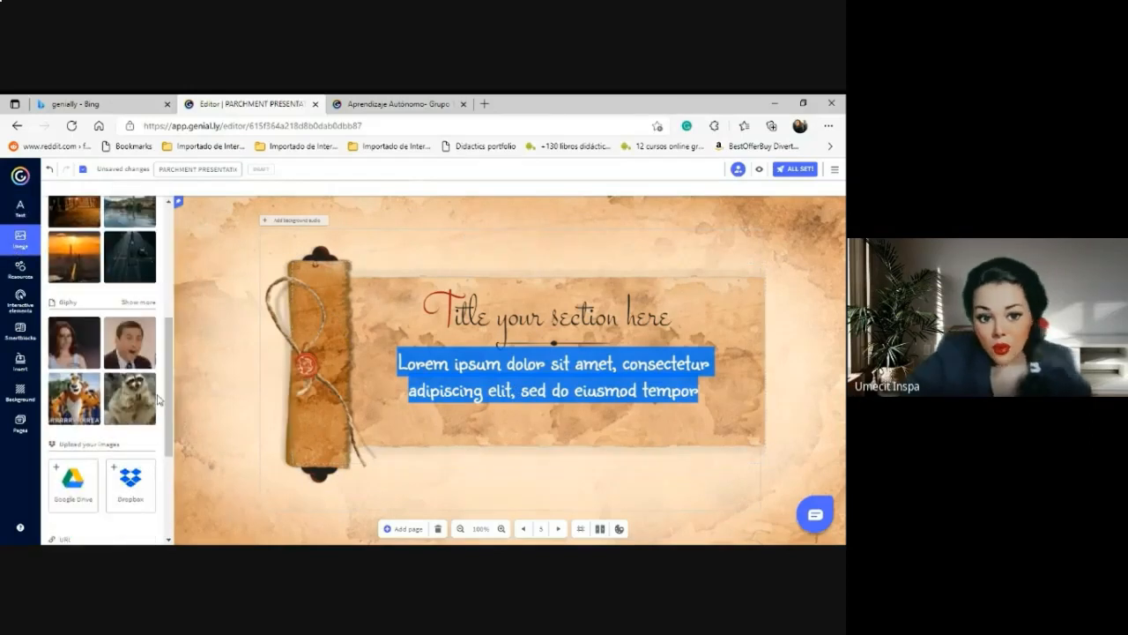
{"action": "left_click", "coordinate": [134, 304]}
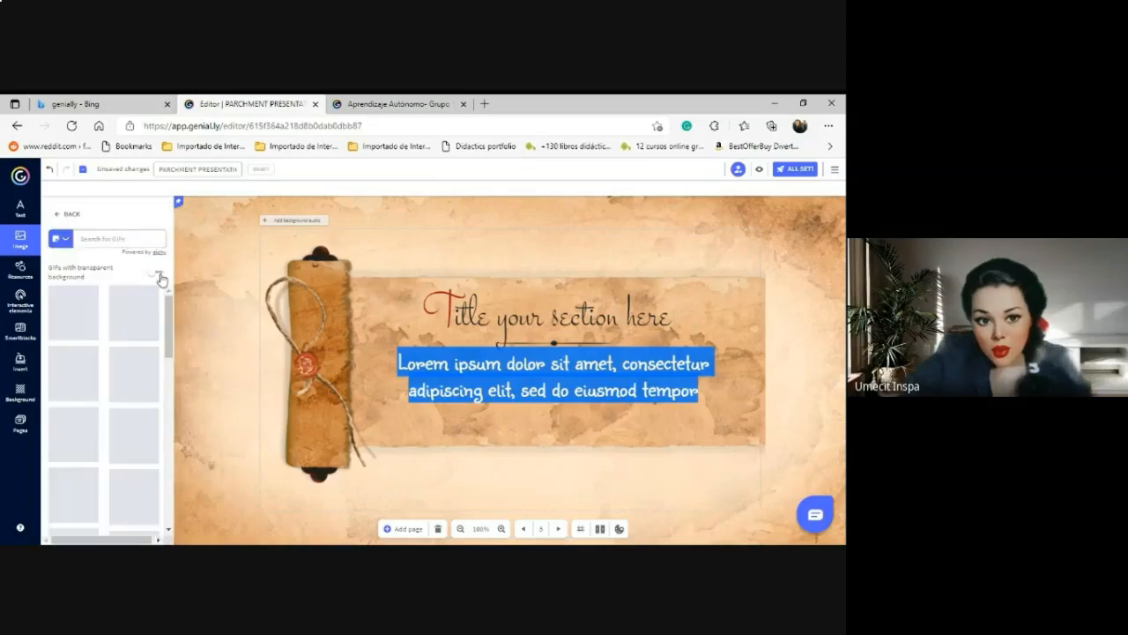
{"action": "left_click", "coordinate": [157, 272]}
{"action": "left_click", "coordinate": [122, 239]}
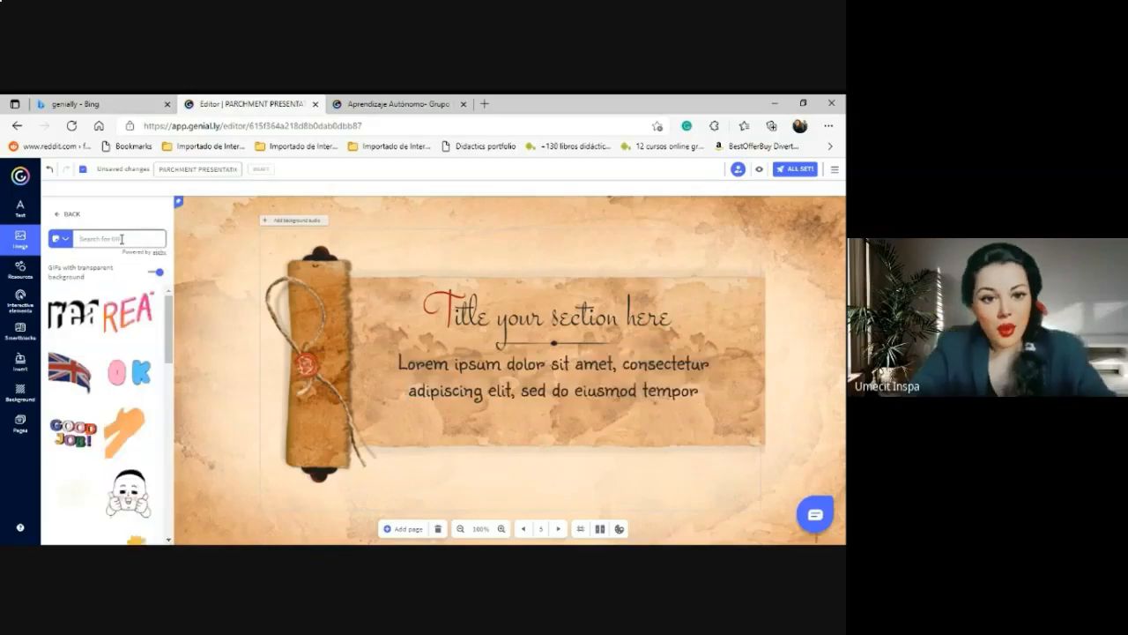
{"action": "type", "text": "teacher"}
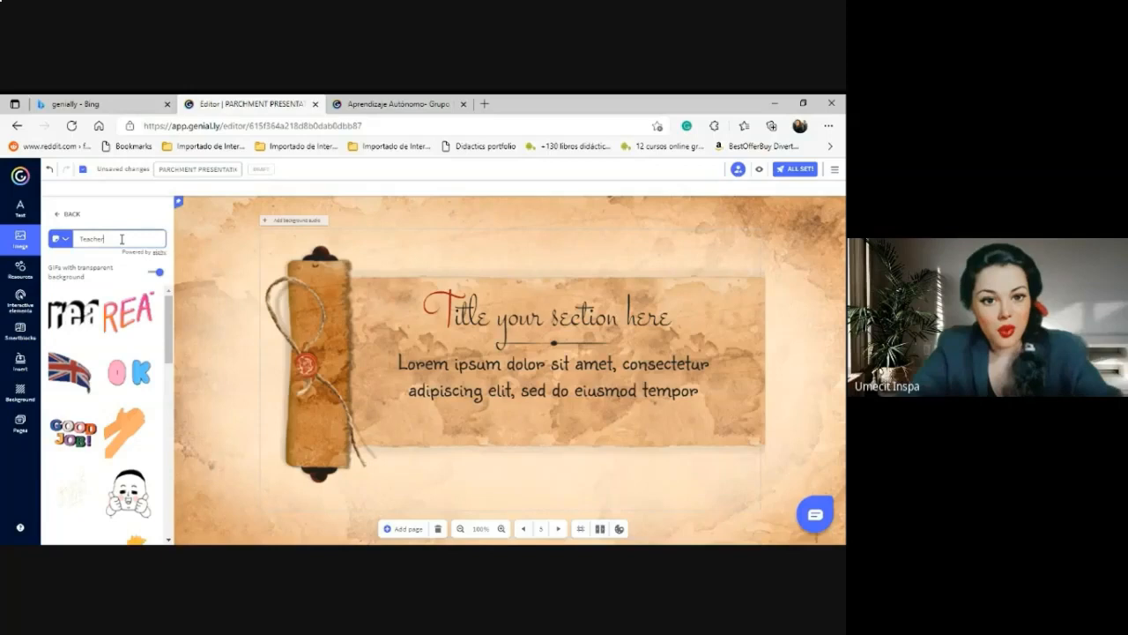
{"action": "key", "text": "Return"}
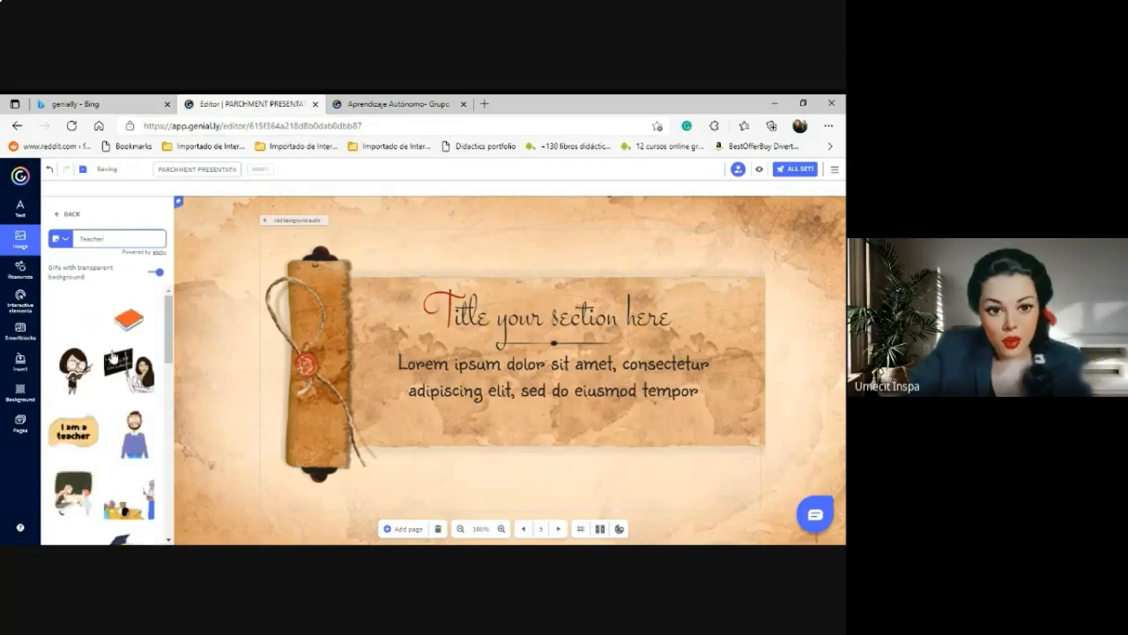
{"action": "left_click", "coordinate": [74, 321]}
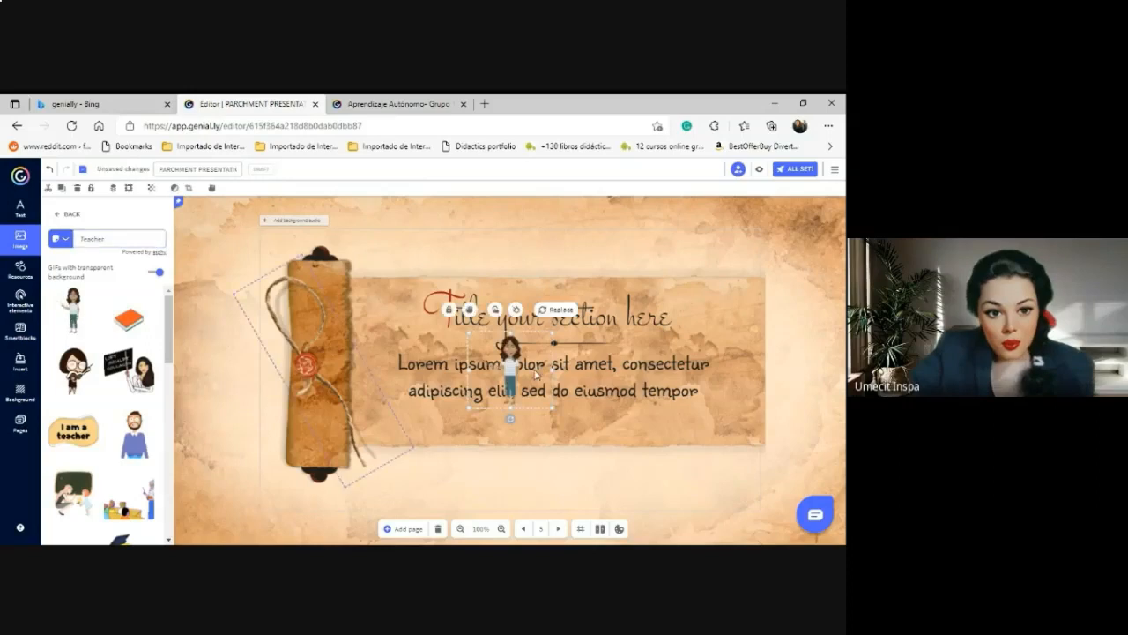
Move the teacher GIF right of the title and add an enlarged book GIF beside the scroll.
{"action": "left_click_drag", "start_coordinate": [551, 353], "coordinate": [600, 494]}
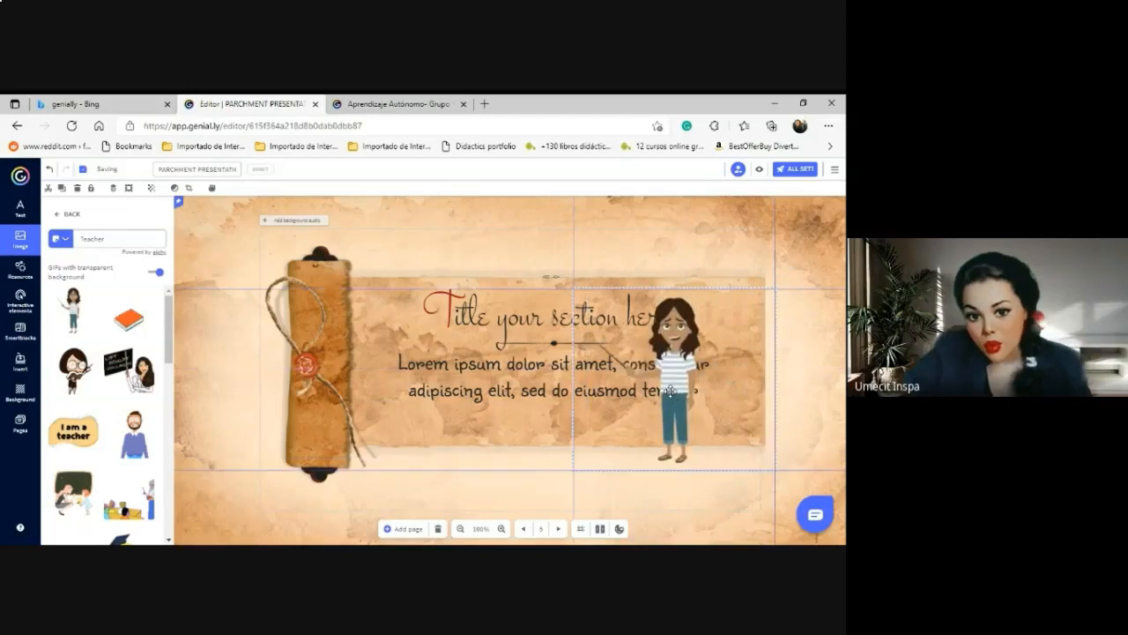
{"action": "left_click_drag", "start_coordinate": [672, 396], "coordinate": [729, 371]}
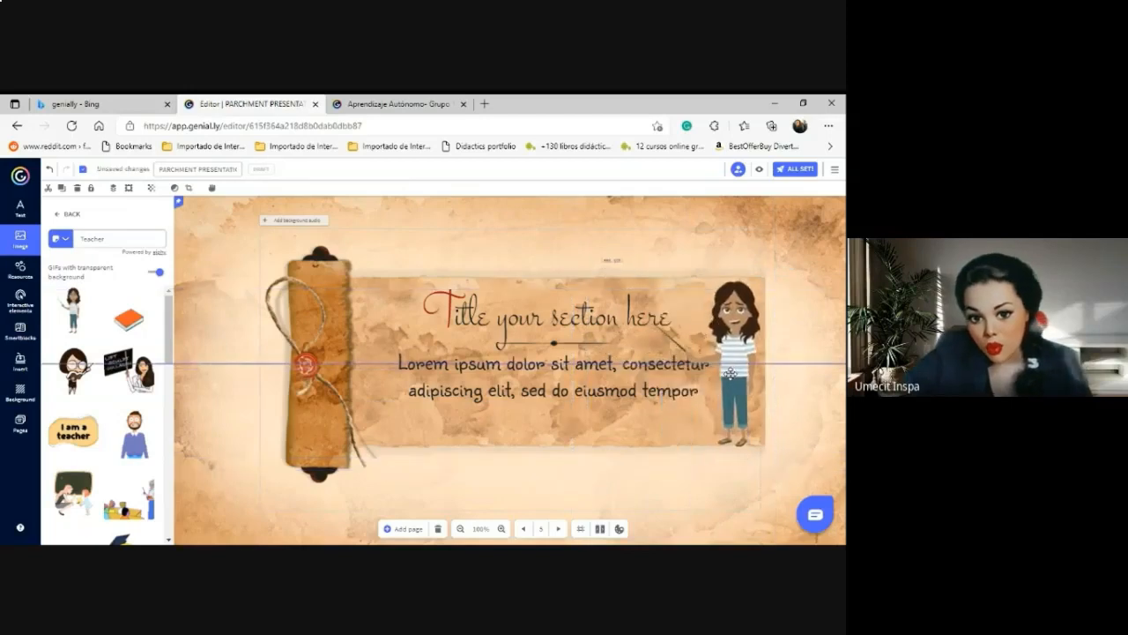
{"action": "left_click", "coordinate": [128, 327]}
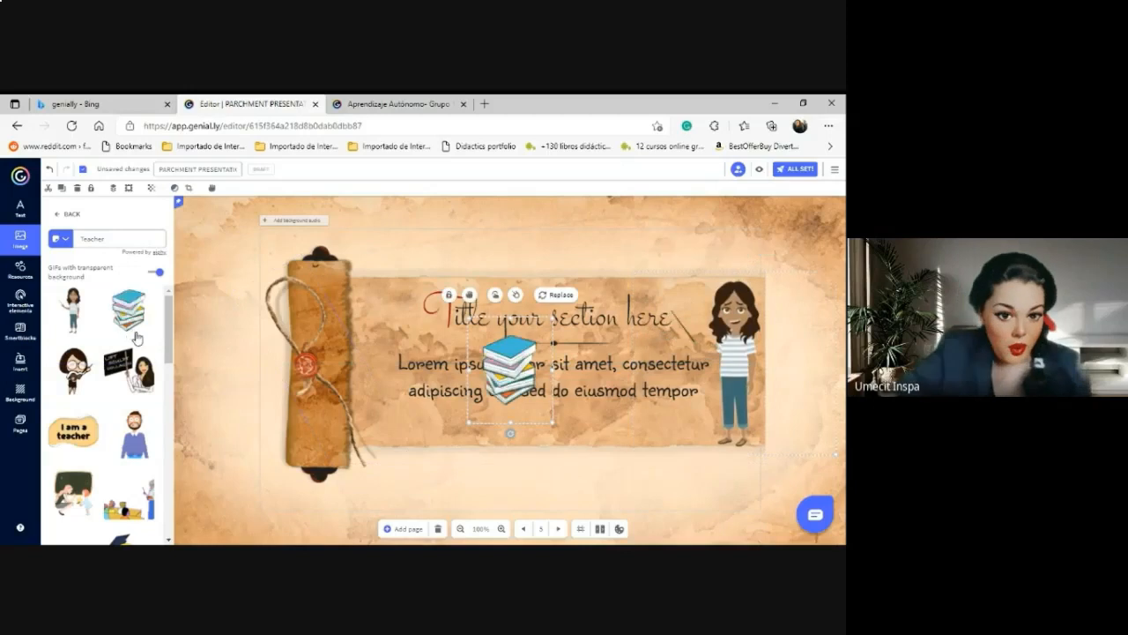
{"action": "left_click_drag", "start_coordinate": [512, 379], "coordinate": [391, 408]}
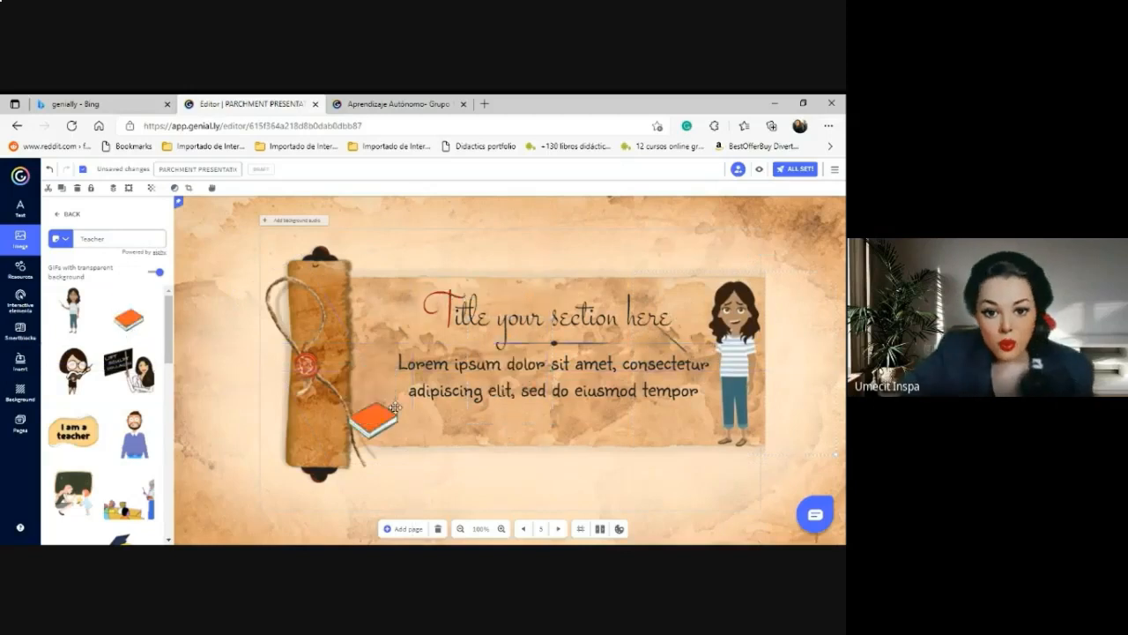
{"action": "left_click_drag", "start_coordinate": [333, 358], "coordinate": [305, 307]}
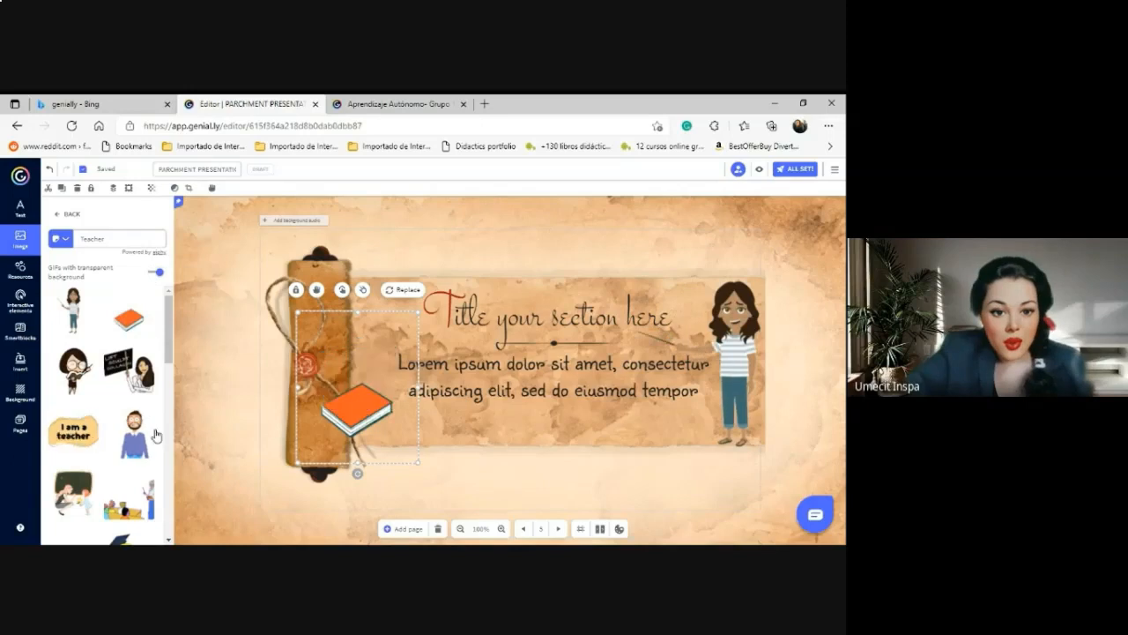
{"action": "left_click_drag", "start_coordinate": [169, 353], "coordinate": [179, 521]}
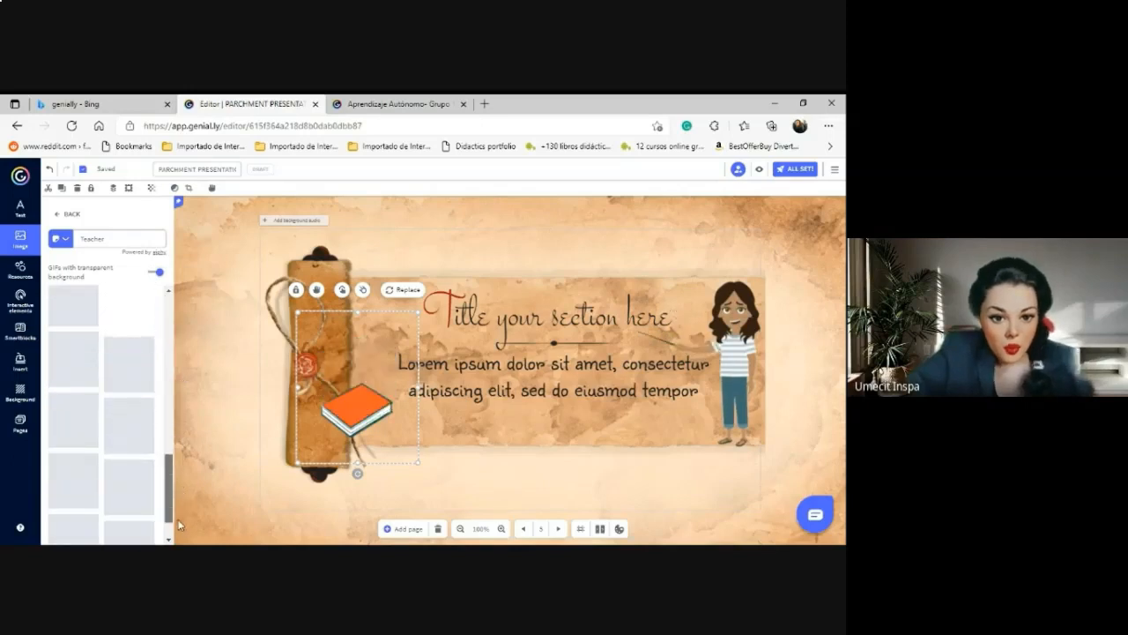
Insert a pencil GIF and place it up and to the right, near the girl.
{"action": "left_click", "coordinate": [77, 346]}
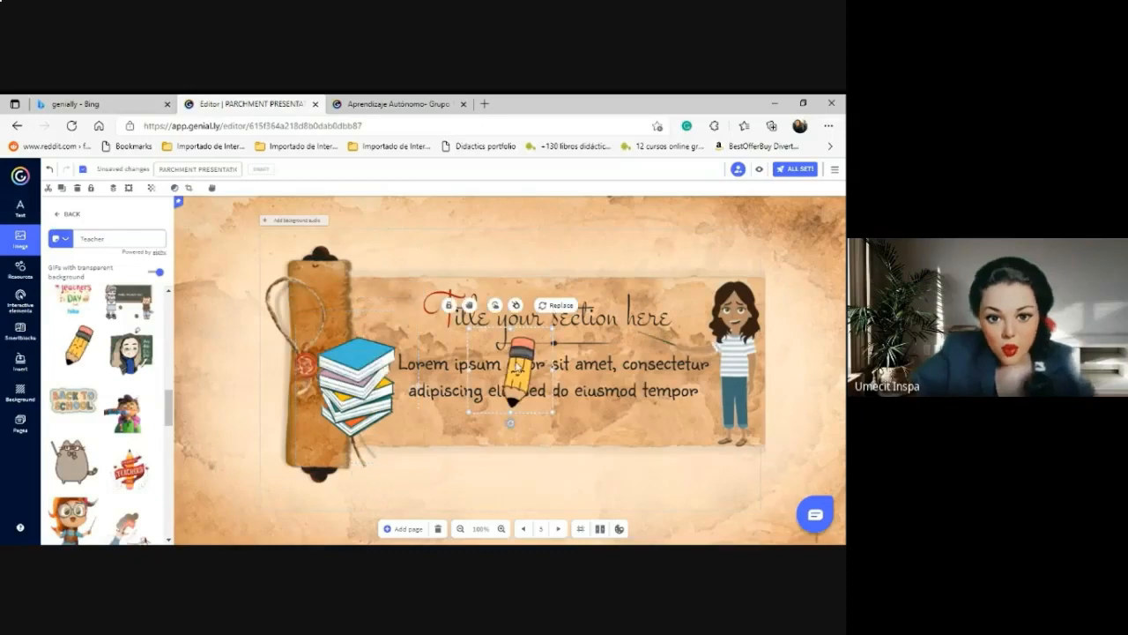
{"action": "mouse_move", "coordinate": [517, 363]}
{"action": "left_mouse_down"}
{"action": "mouse_move", "coordinate": [671, 369]}
{"action": "mouse_move", "coordinate": [687, 300]}
{"action": "left_mouse_up"}
{"action": "left_click", "coordinate": [19, 268]}
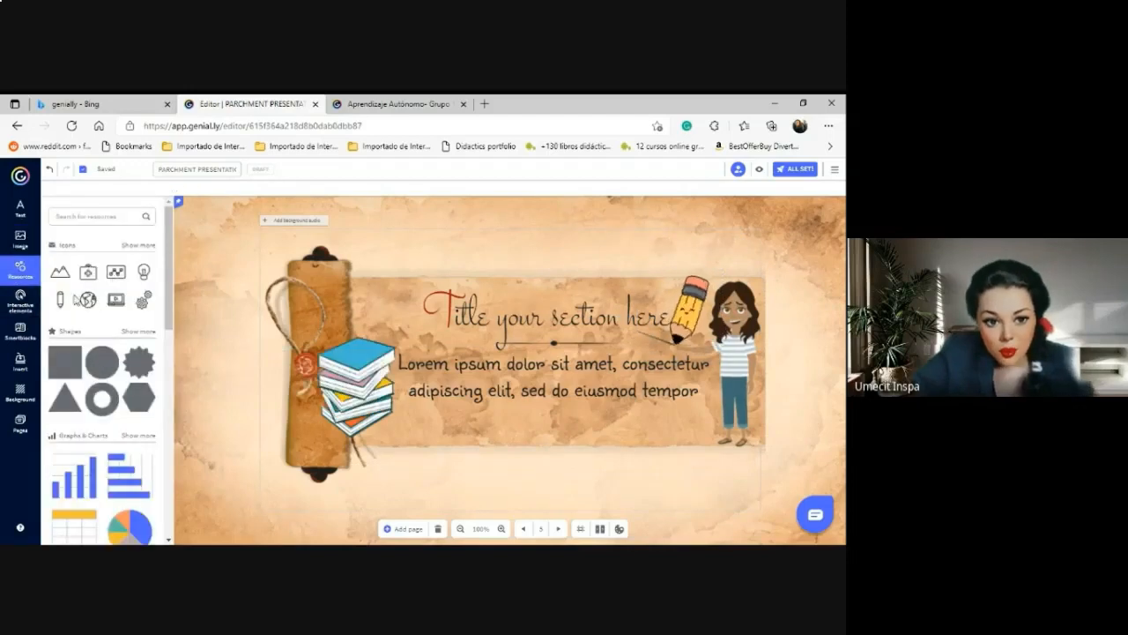
Place a YouTube social icon below the text by the books, then start a new browser tab.
{"action": "left_click_drag", "start_coordinate": [168, 298], "coordinate": [175, 429]}
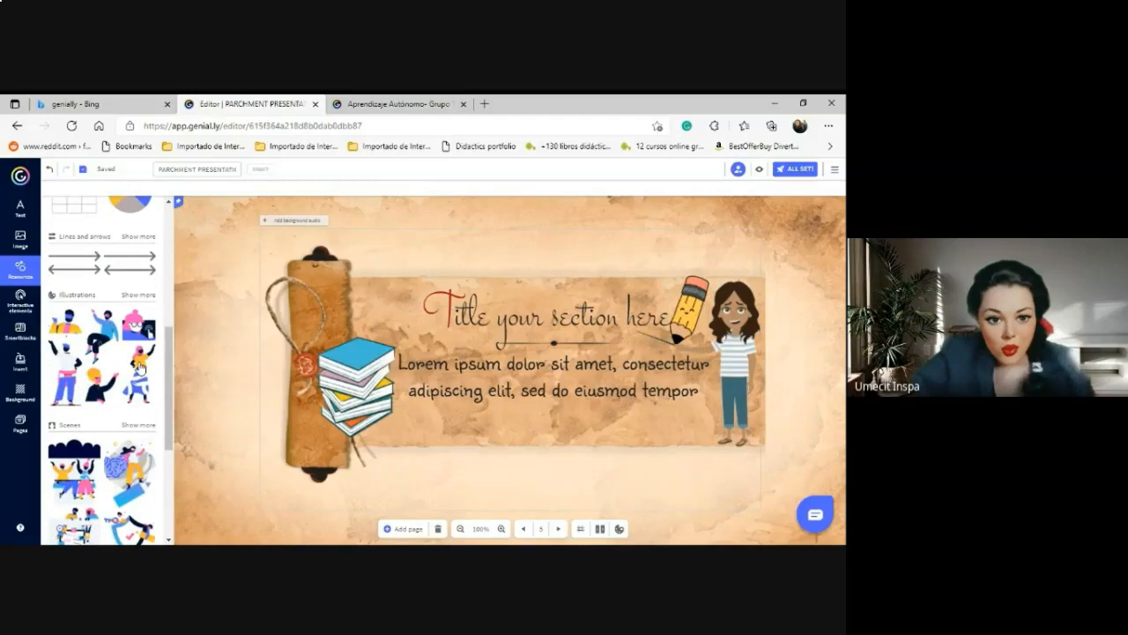
{"action": "left_click_drag", "start_coordinate": [163, 399], "coordinate": [172, 513]}
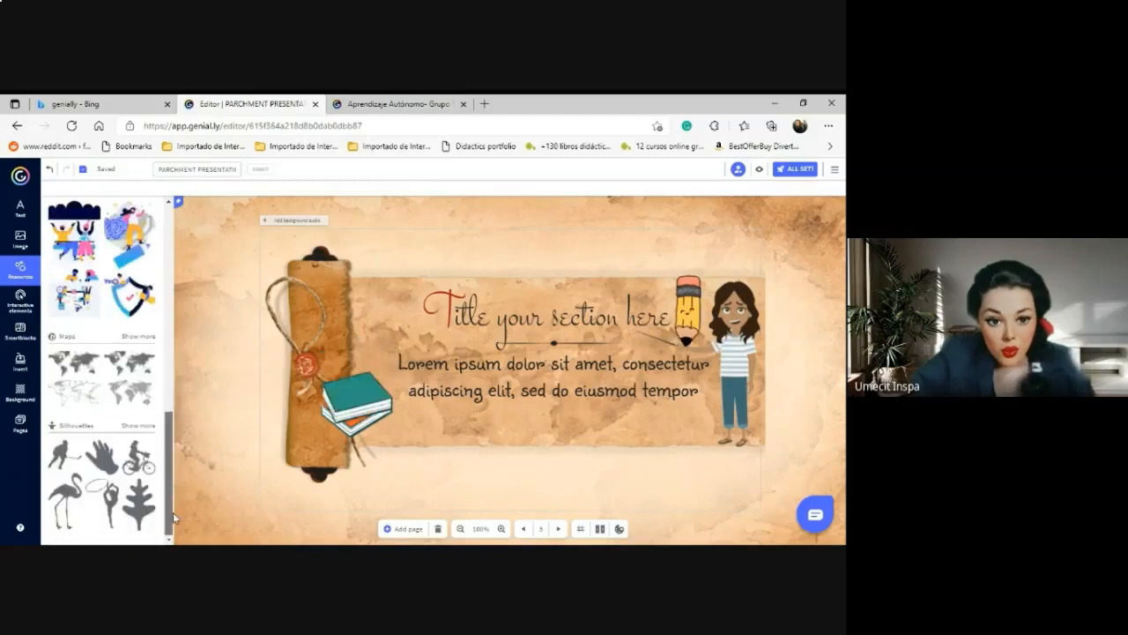
{"action": "left_click_drag", "start_coordinate": [104, 500], "coordinate": [76, 456]}
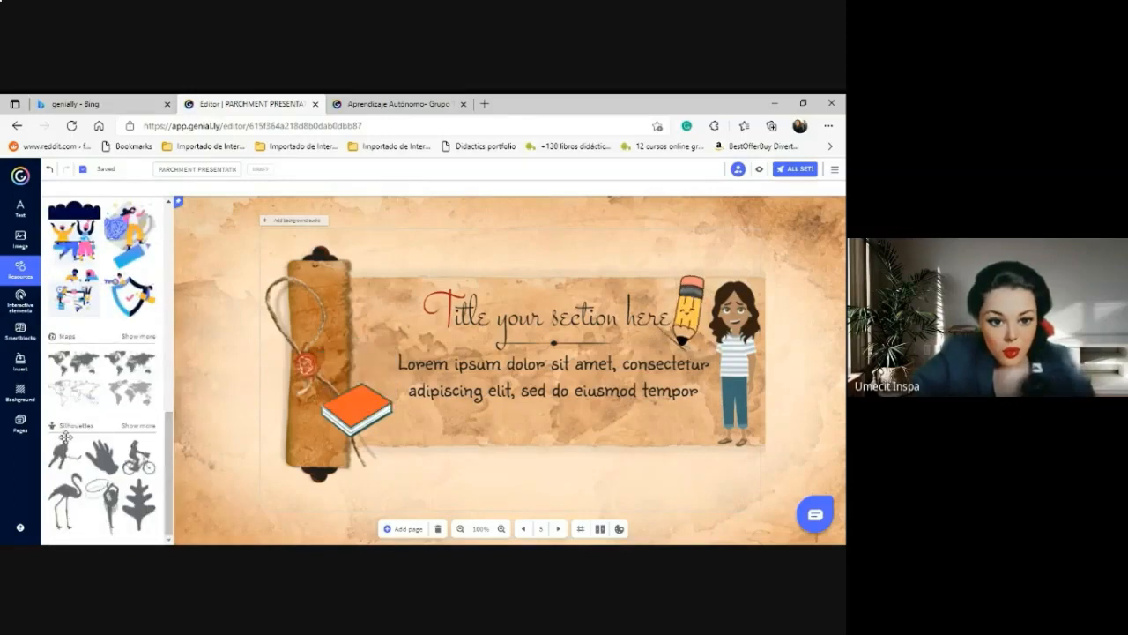
{"action": "left_click", "coordinate": [20, 300]}
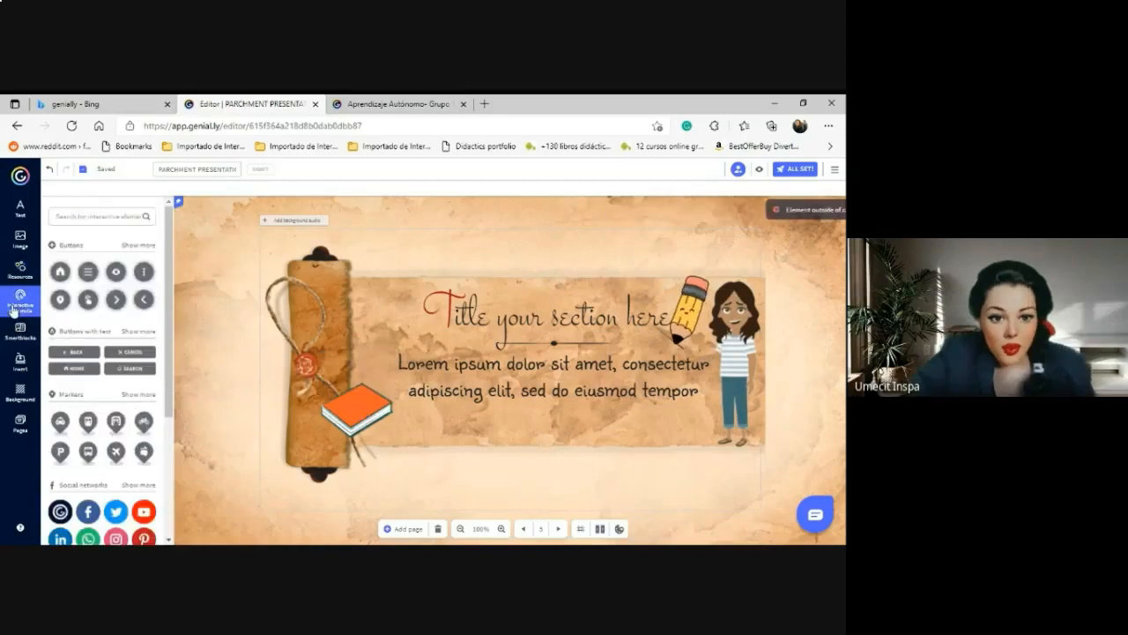
{"action": "left_click", "coordinate": [144, 513]}
{"action": "left_click_drag", "start_coordinate": [510, 369], "coordinate": [423, 423]}
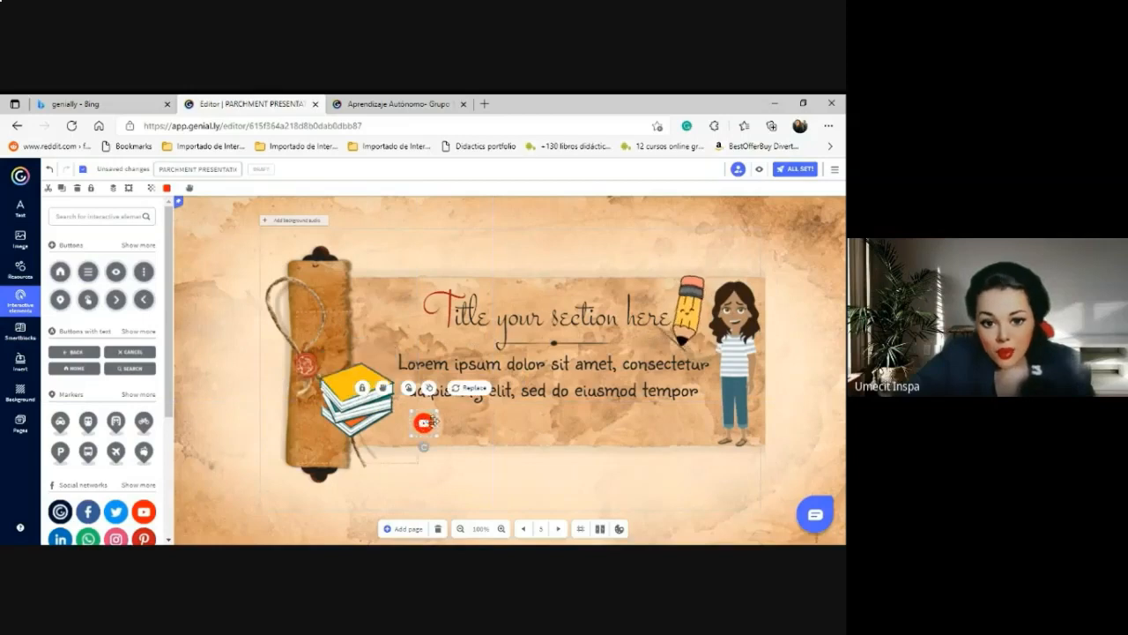
{"action": "left_click", "coordinate": [484, 103]}
{"action": "left_click", "coordinate": [250, 123]}
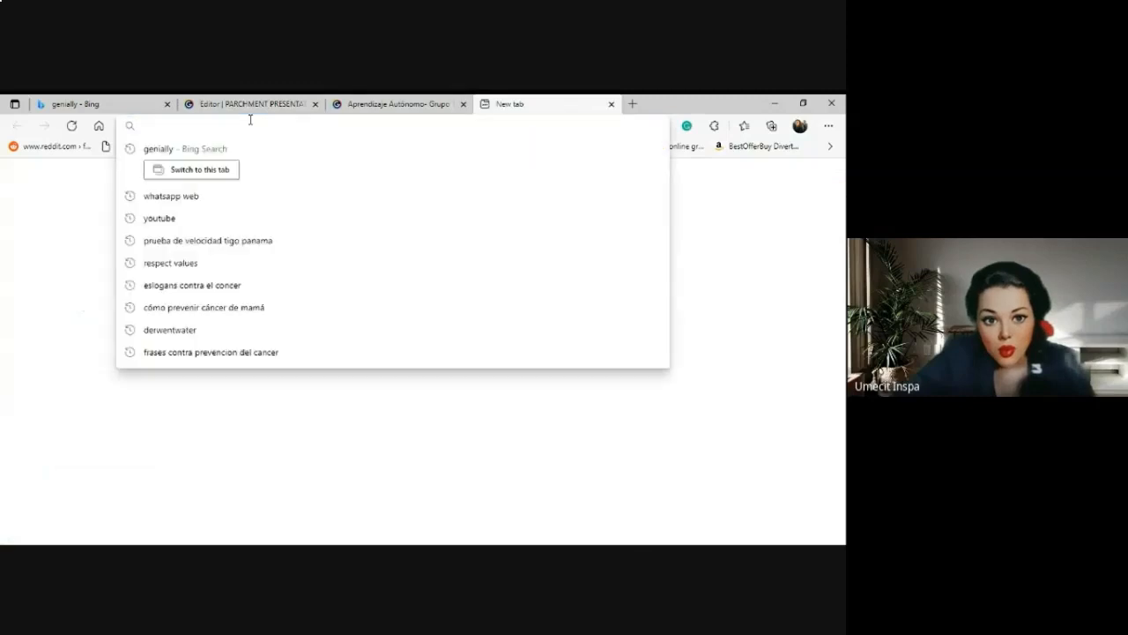
On YouTube, copy the URL of Taylor Swift's 'Love Story (Lyrics)' and return to Genially.
{"action": "type", "text": "youtube.com"}
{"action": "key", "text": "Return"}
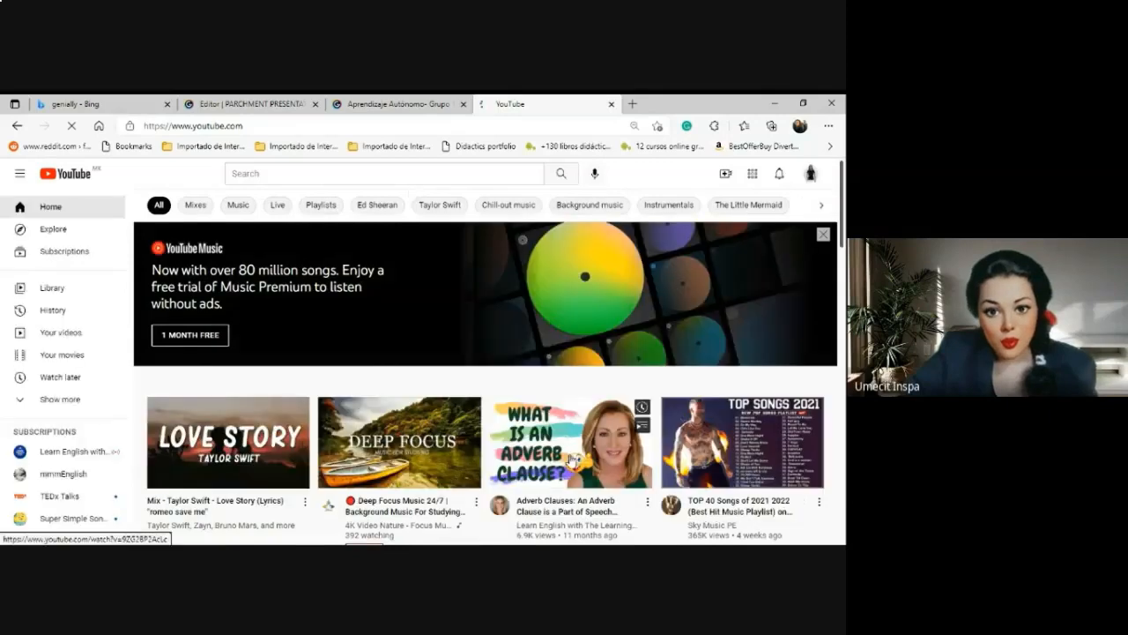
{"action": "left_click", "coordinate": [216, 441]}
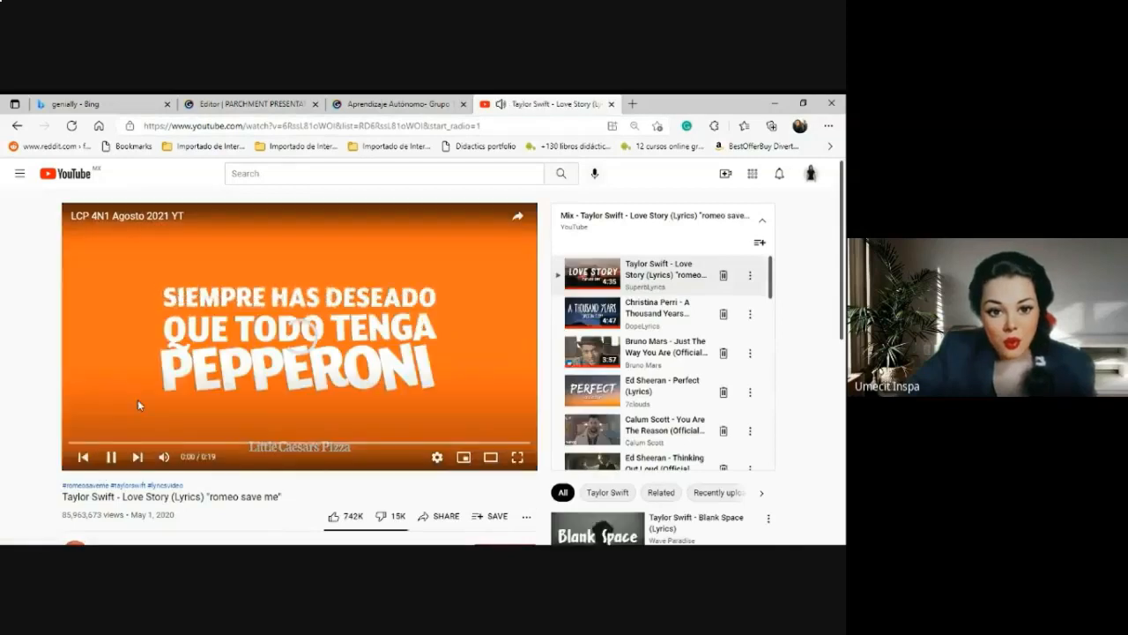
{"action": "right_click", "coordinate": [207, 440]}
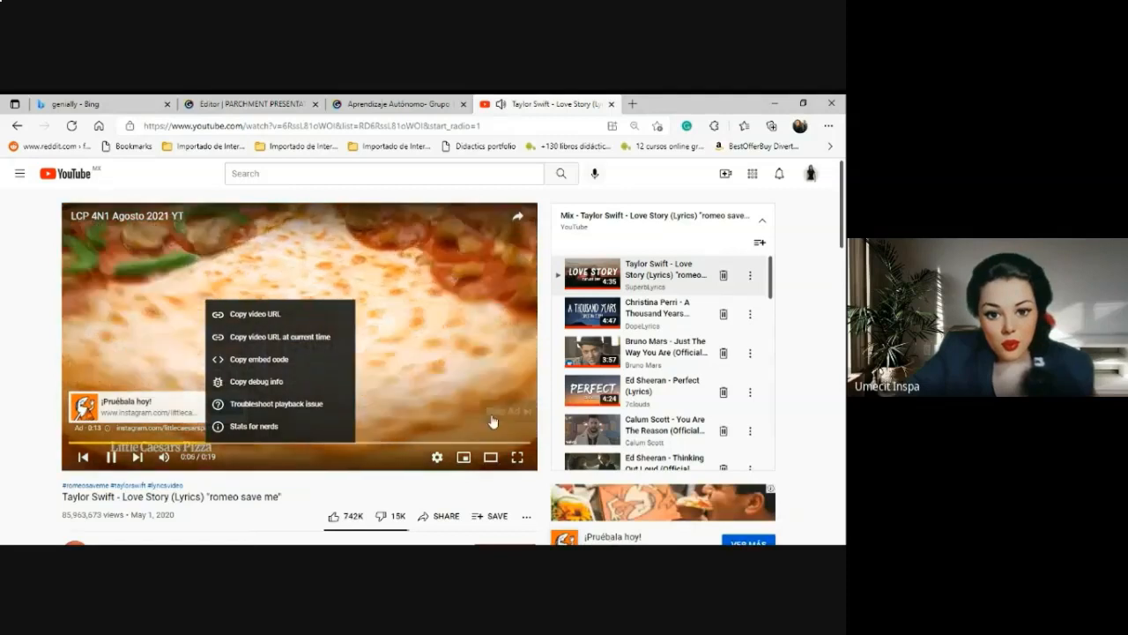
{"action": "left_click", "coordinate": [494, 416]}
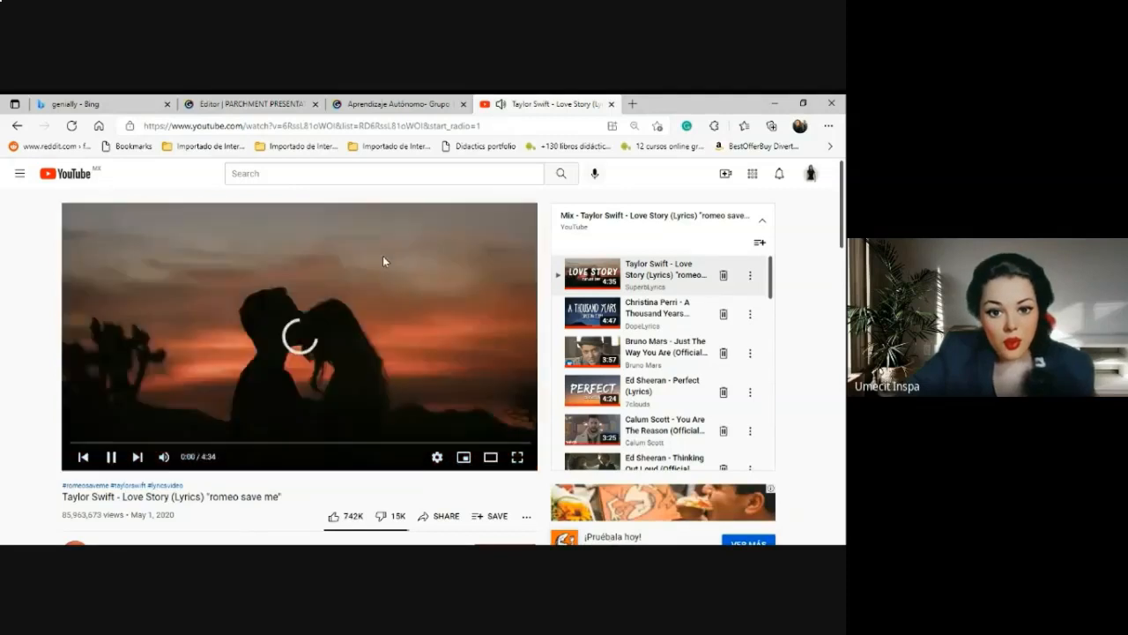
{"action": "right_click", "coordinate": [383, 255]}
{"action": "left_click", "coordinate": [210, 261]}
{"action": "right_click", "coordinate": [212, 286]}
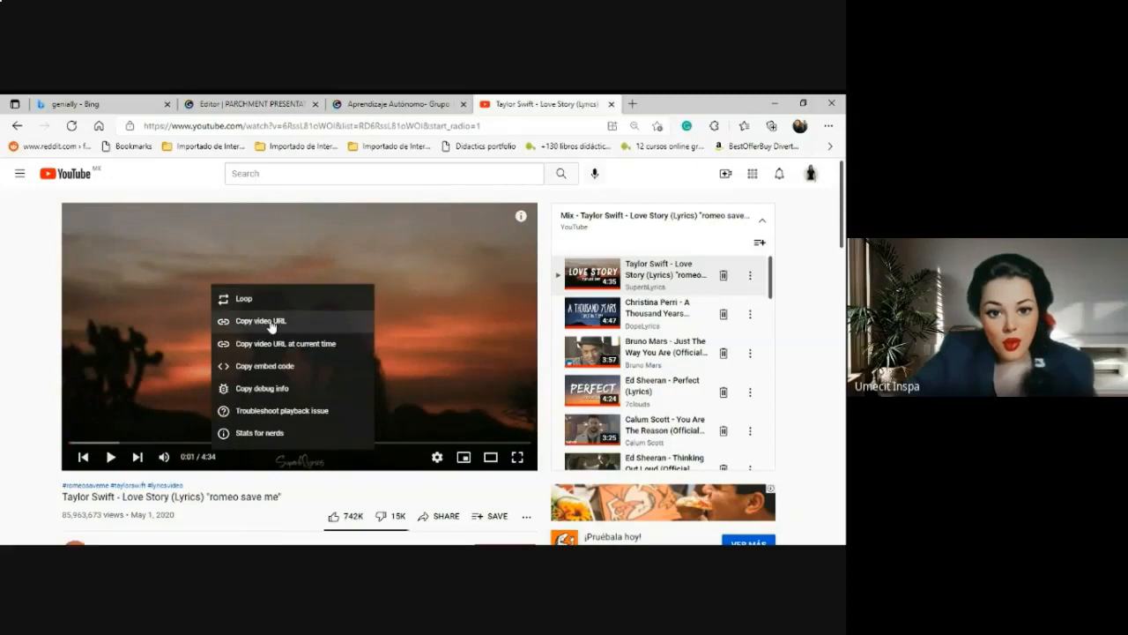
{"action": "left_click", "coordinate": [270, 324]}
{"action": "left_click", "coordinate": [237, 107]}
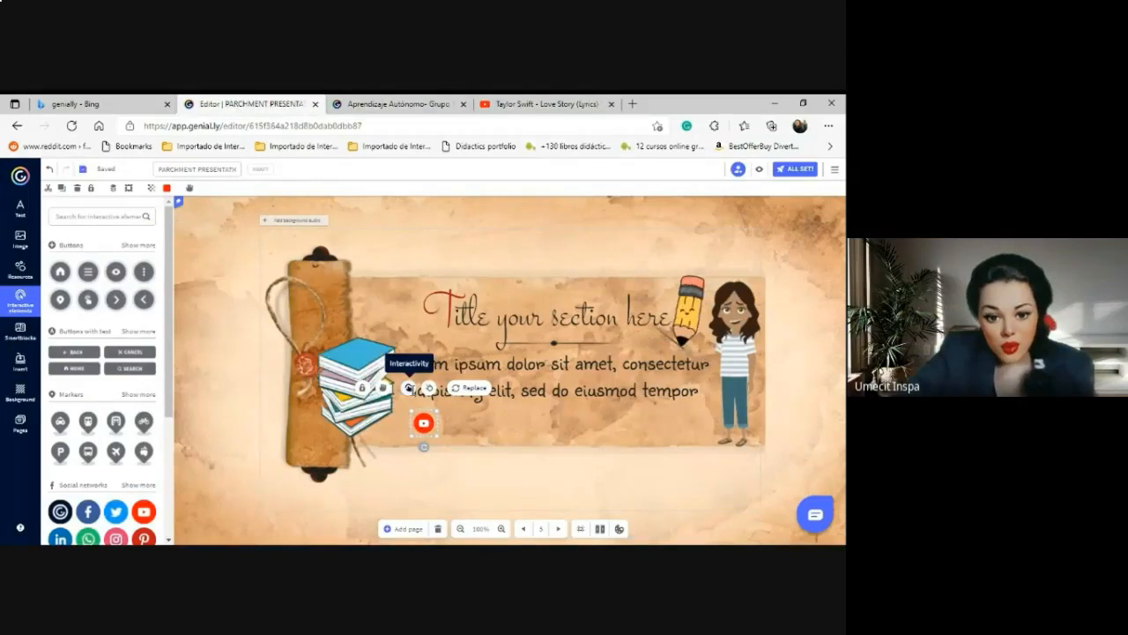
Give the YouTube icon a link interactivity with the pasted Love Story URL and save it.
{"action": "left_click", "coordinate": [408, 389]}
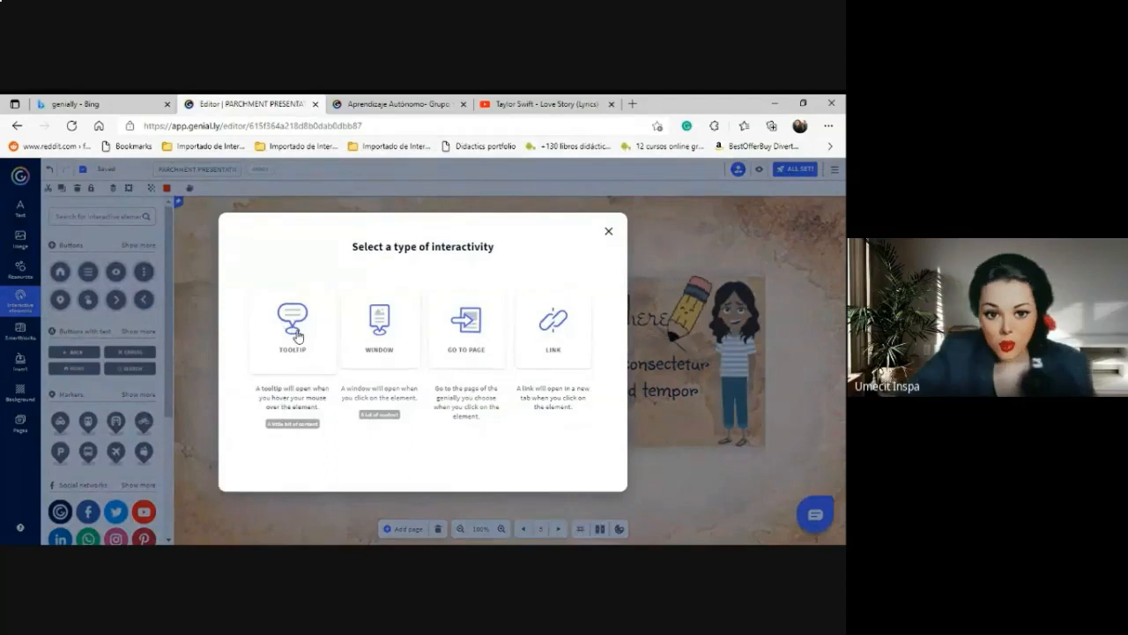
{"action": "left_click", "coordinate": [553, 326]}
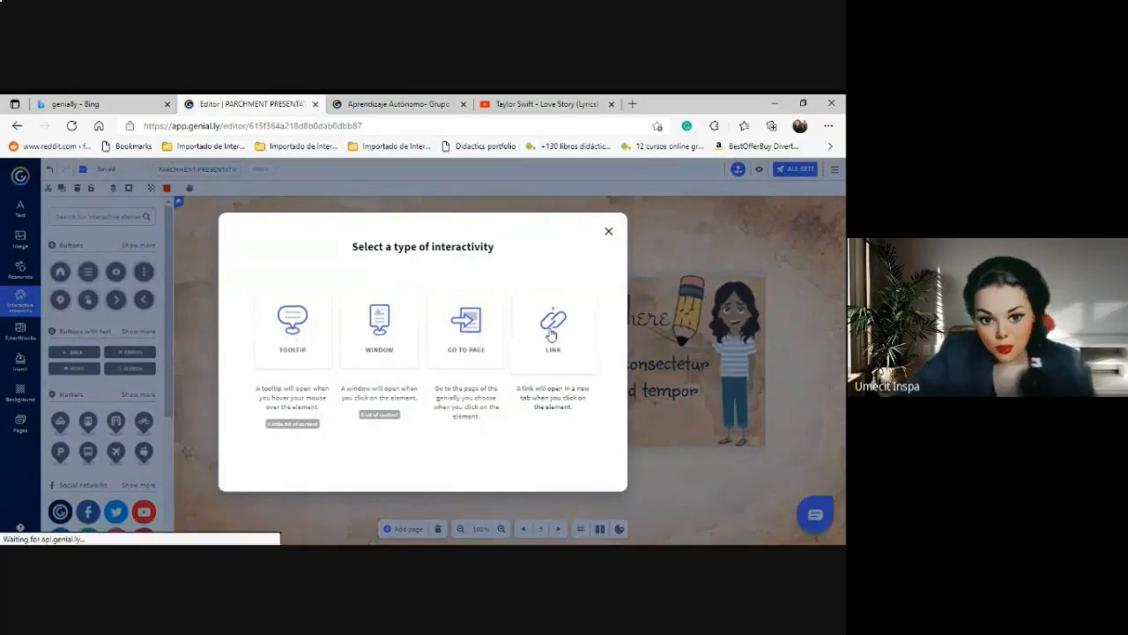
{"action": "key", "text": "ctrl+v"}
{"action": "left_click", "coordinate": [652, 480]}
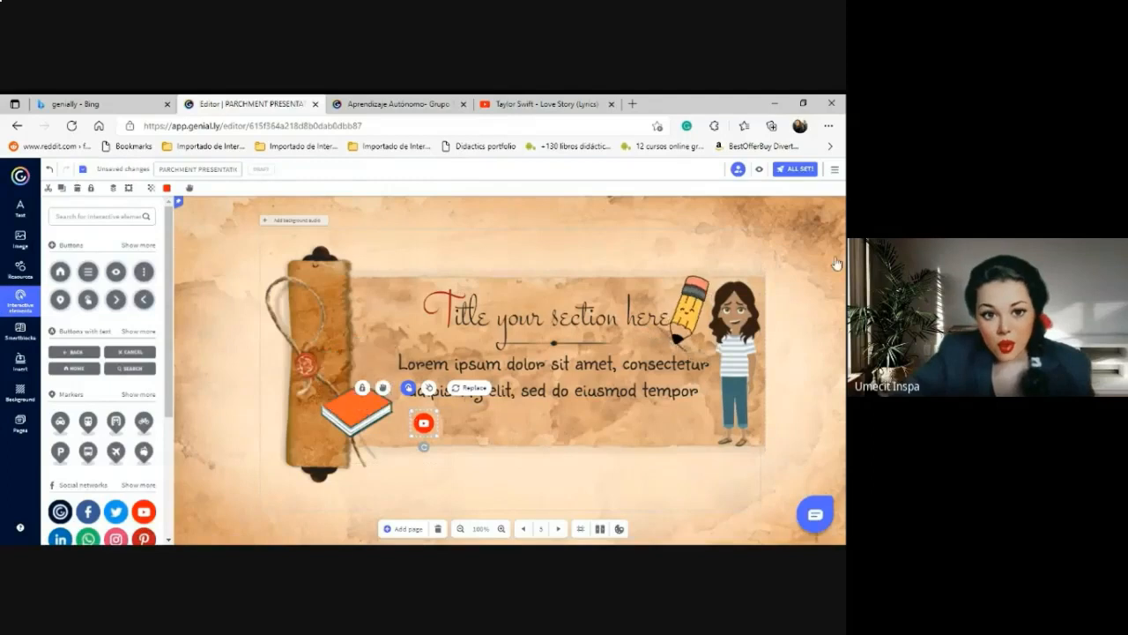
Preview the slide, test the YouTube button twice on the Love Story video, then resume editing.
{"action": "left_click", "coordinate": [761, 173]}
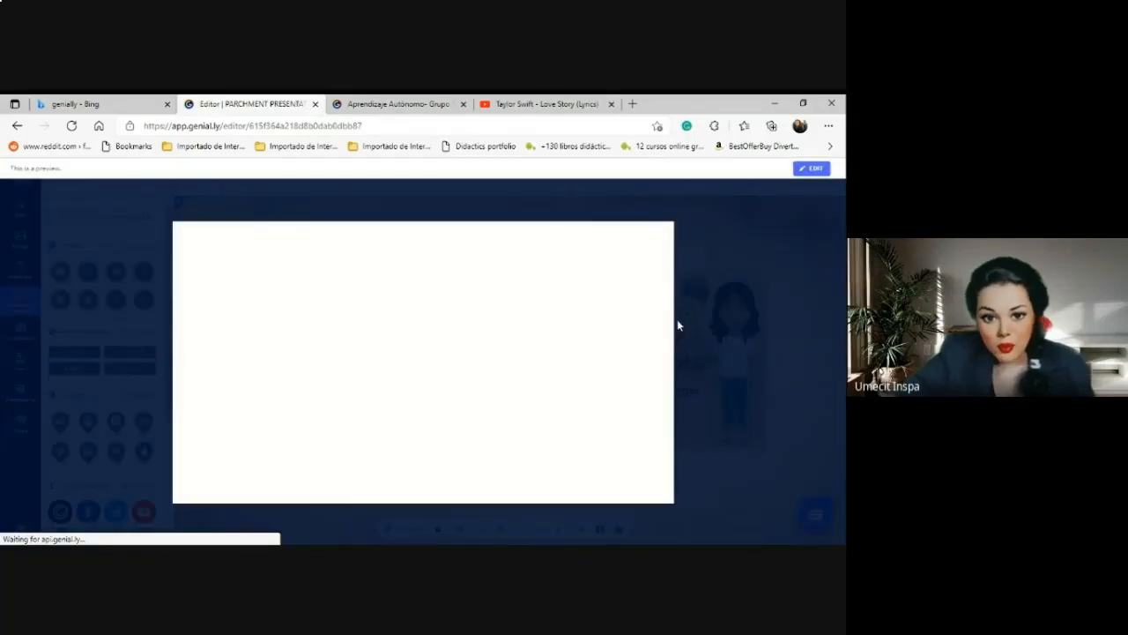
{"action": "left_click", "coordinate": [611, 103]}
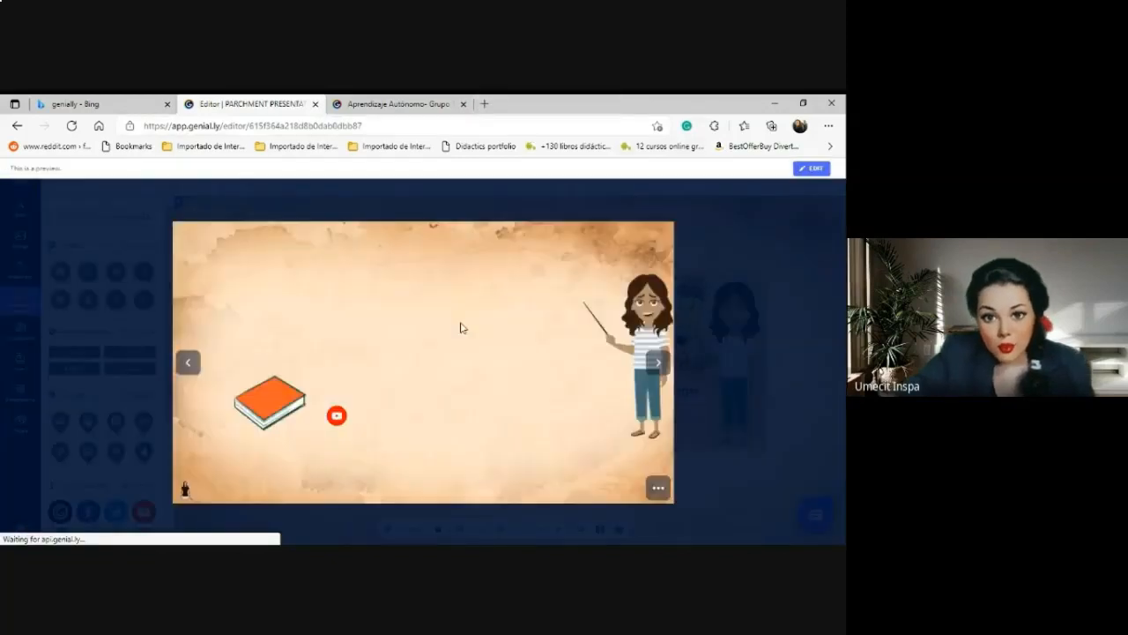
{"action": "left_click", "coordinate": [335, 420]}
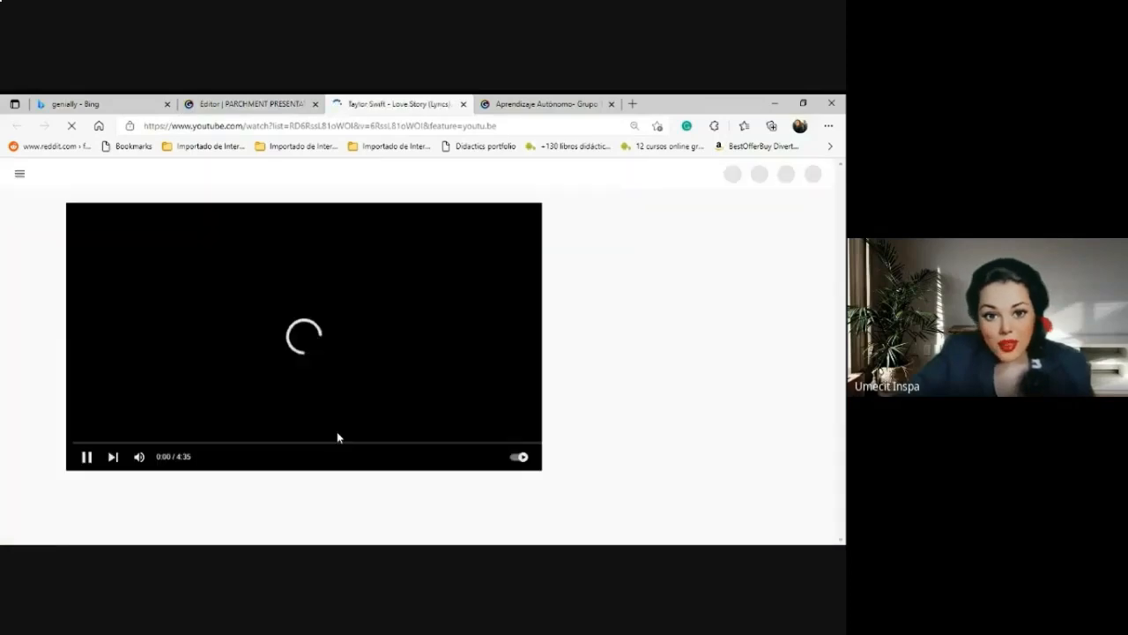
{"action": "left_click", "coordinate": [463, 104]}
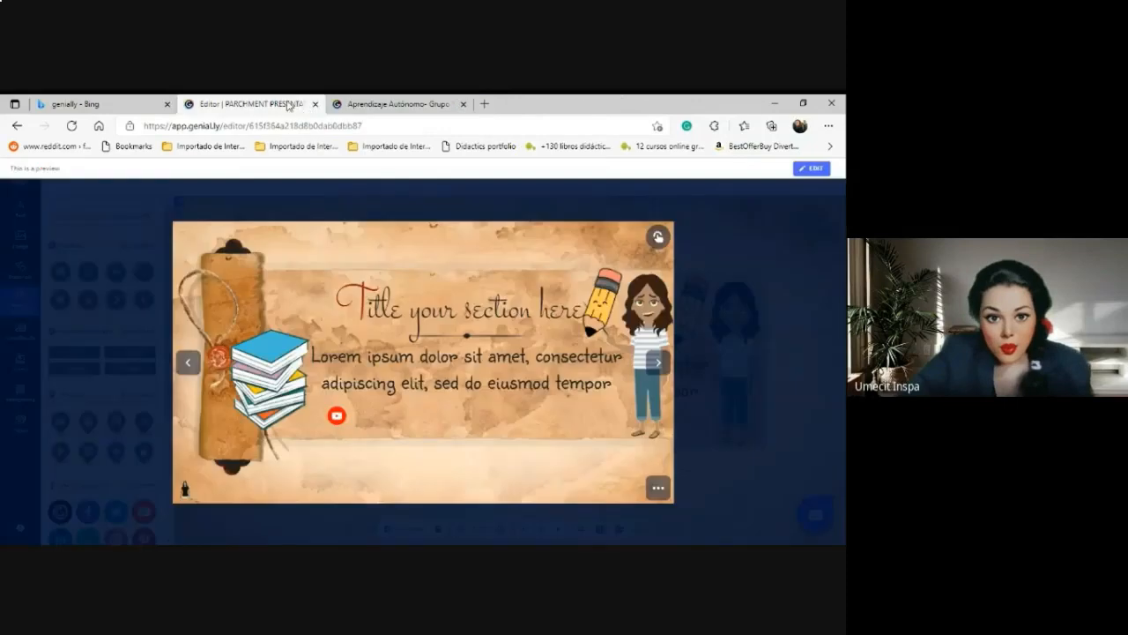
{"action": "left_click", "coordinate": [336, 418]}
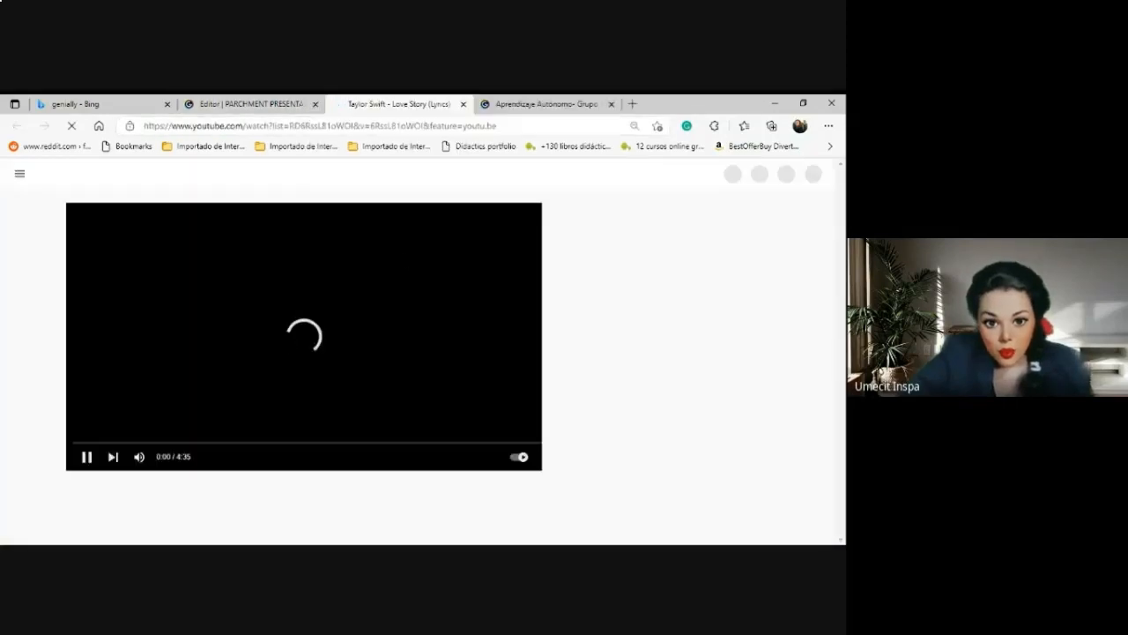
{"action": "left_click", "coordinate": [464, 103]}
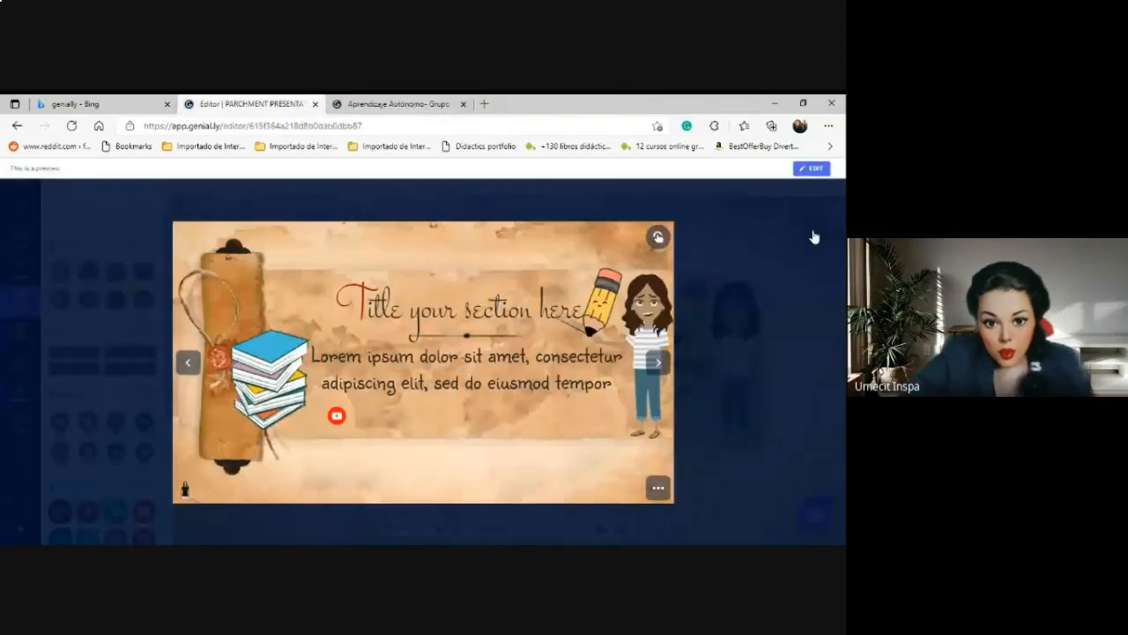
{"action": "left_click", "coordinate": [812, 169]}
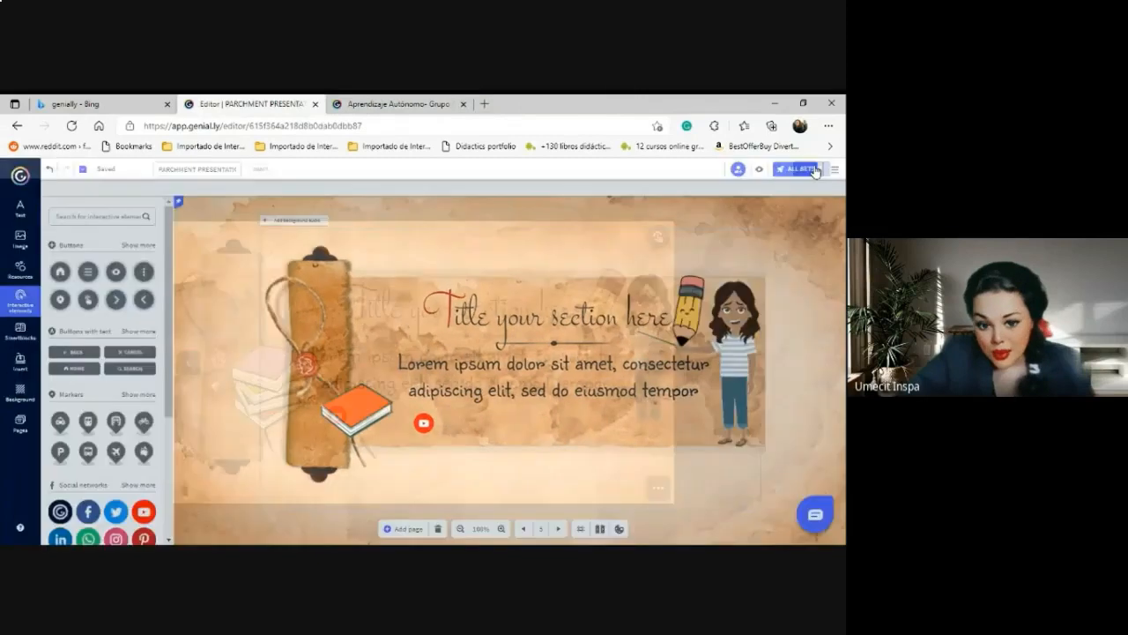
Advance to the 'Write your title here' slide and open the Insert panel's audio and video options.
{"action": "left_click", "coordinate": [559, 529]}
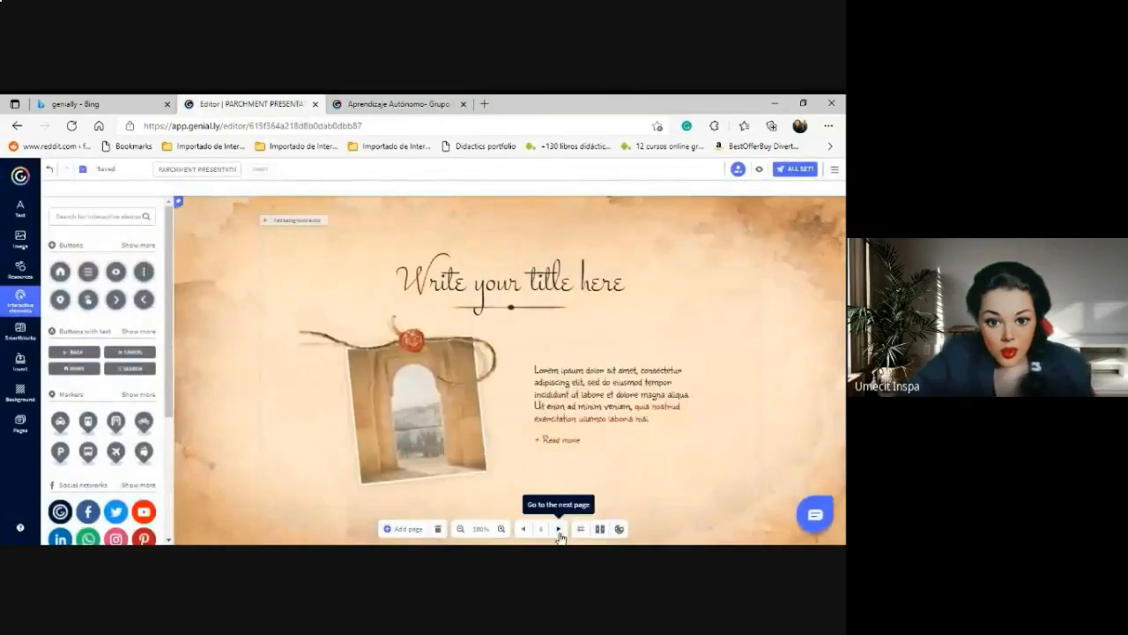
{"action": "left_click", "coordinate": [18, 364]}
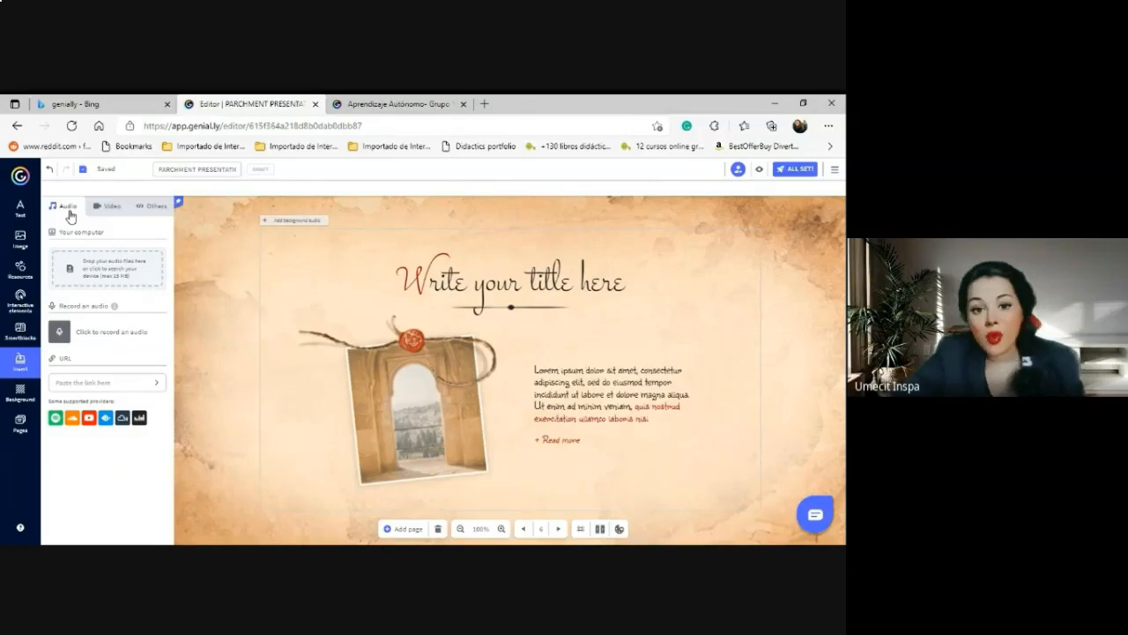
Record a voice clip, place its audio player at the slide's bottom-left, and play it back.
{"action": "left_click", "coordinate": [60, 335]}
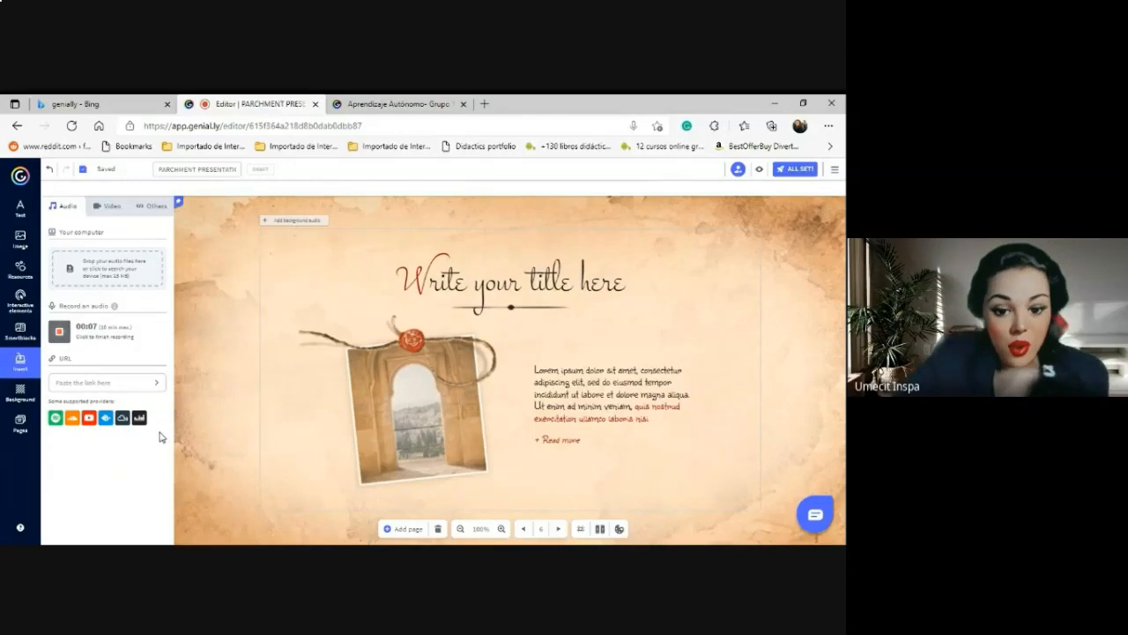
{"action": "left_click", "coordinate": [59, 334]}
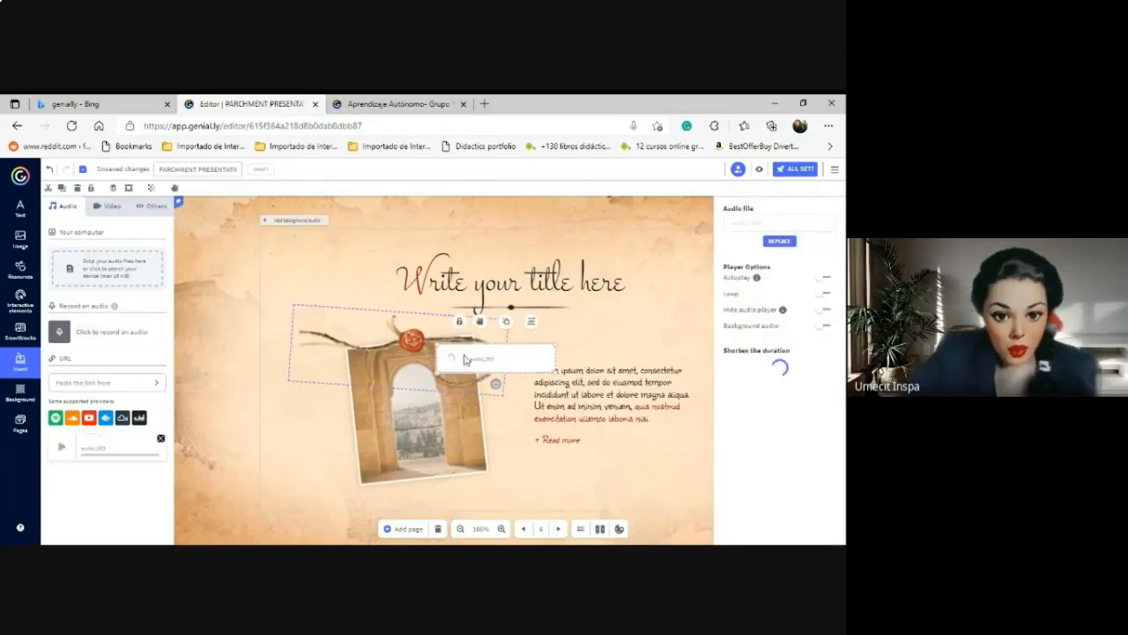
{"action": "left_click_drag", "start_coordinate": [508, 357], "coordinate": [345, 498]}
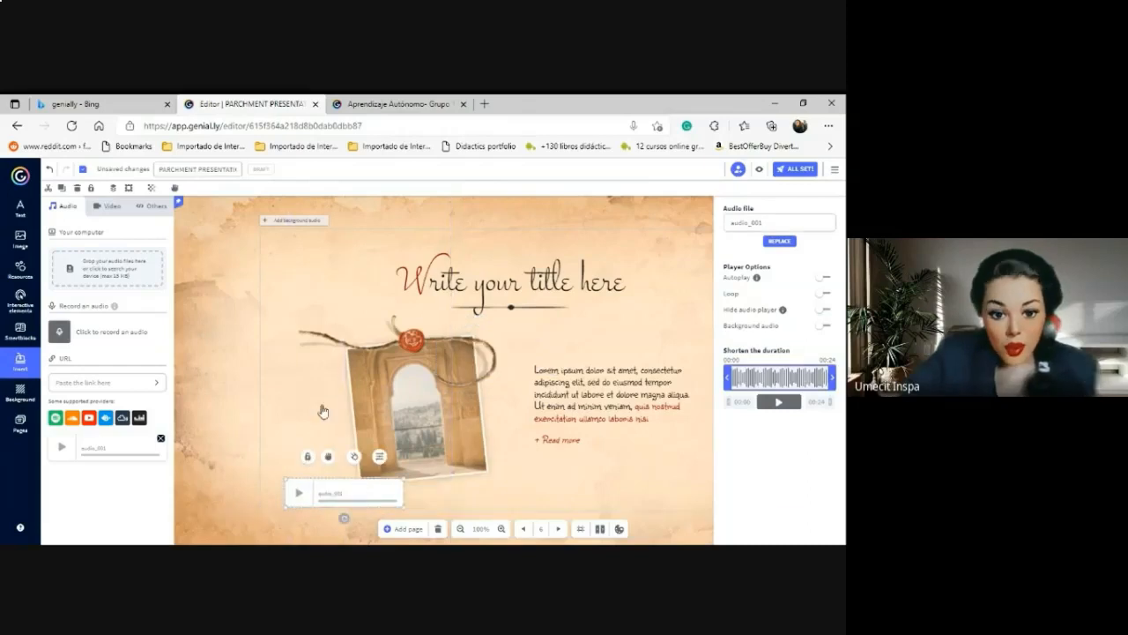
{"action": "left_click", "coordinate": [299, 493]}
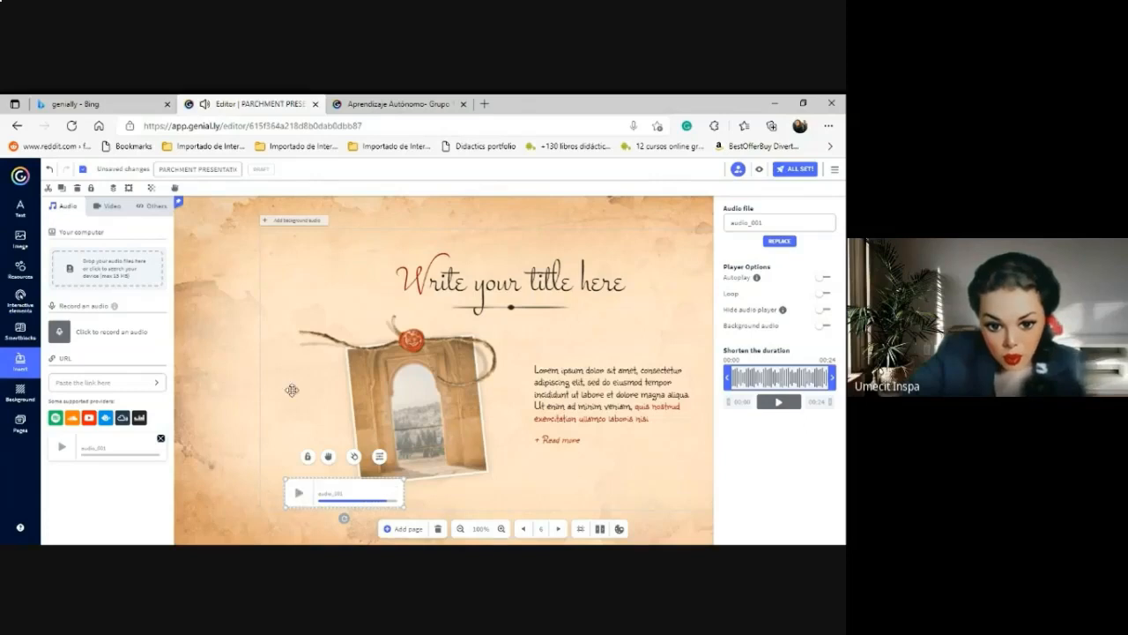
Go to page 7, switch to the Video insertion options, and open a new browser tab.
{"action": "left_click", "coordinate": [559, 529]}
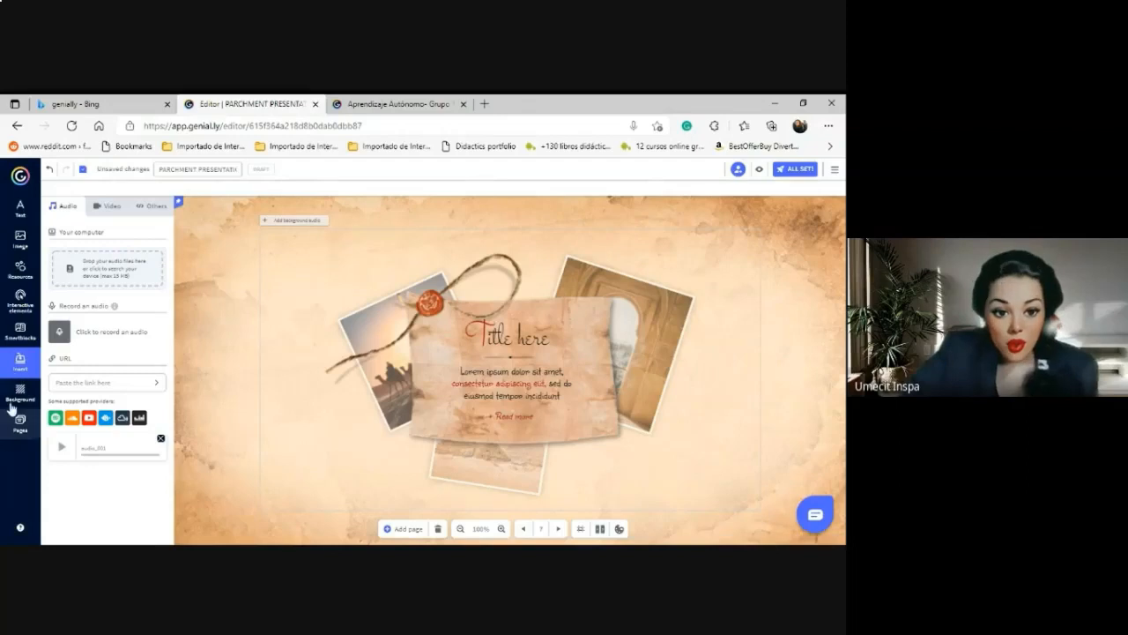
{"action": "left_click", "coordinate": [15, 362]}
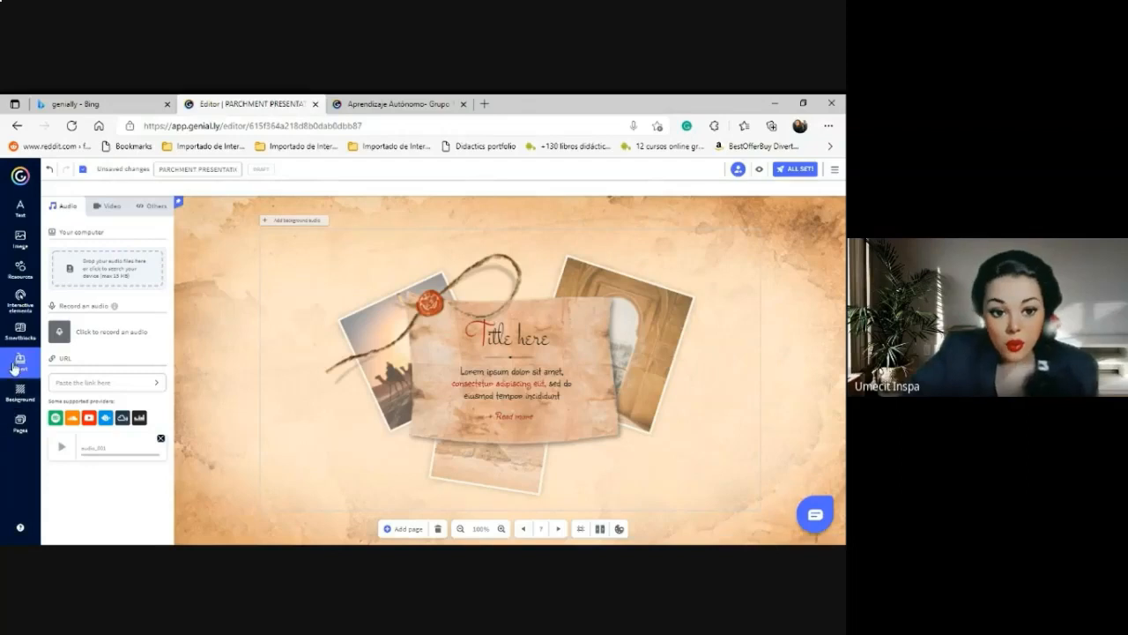
{"action": "left_click", "coordinate": [107, 206]}
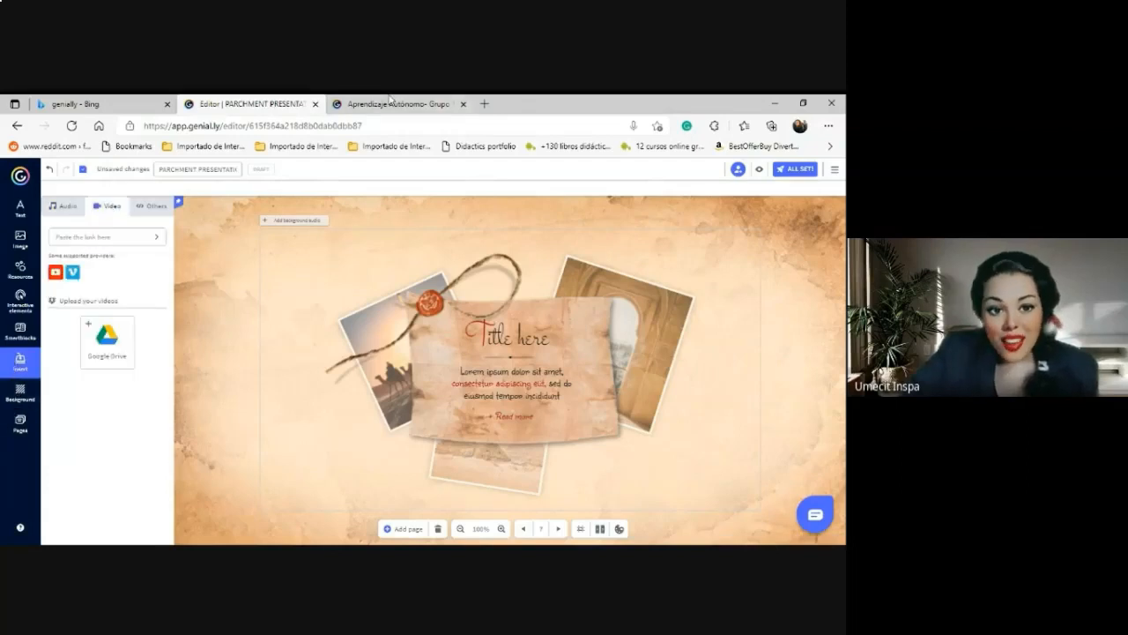
{"action": "left_click", "coordinate": [483, 104]}
{"action": "left_click", "coordinate": [373, 125]}
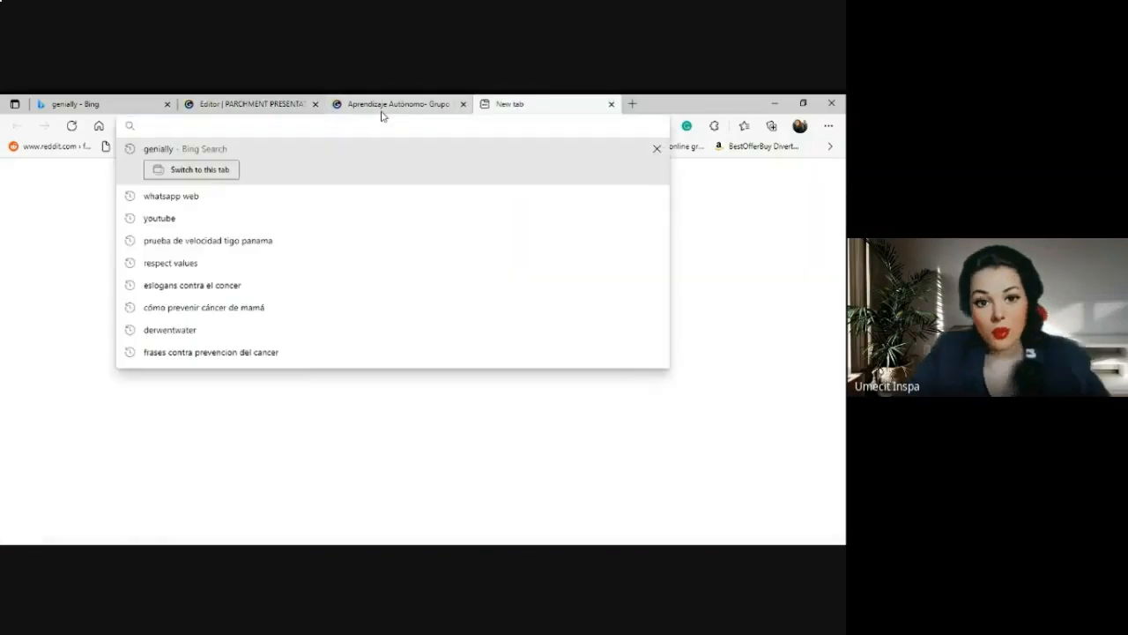
Go to youtube.com and start Calum Scott's 'You Are The Reason' from the Davichi mix, skipping the ad.
{"action": "type", "text": "youtube.com/?gl=MX&hl=es-419"}
{"action": "key", "text": "Return"}
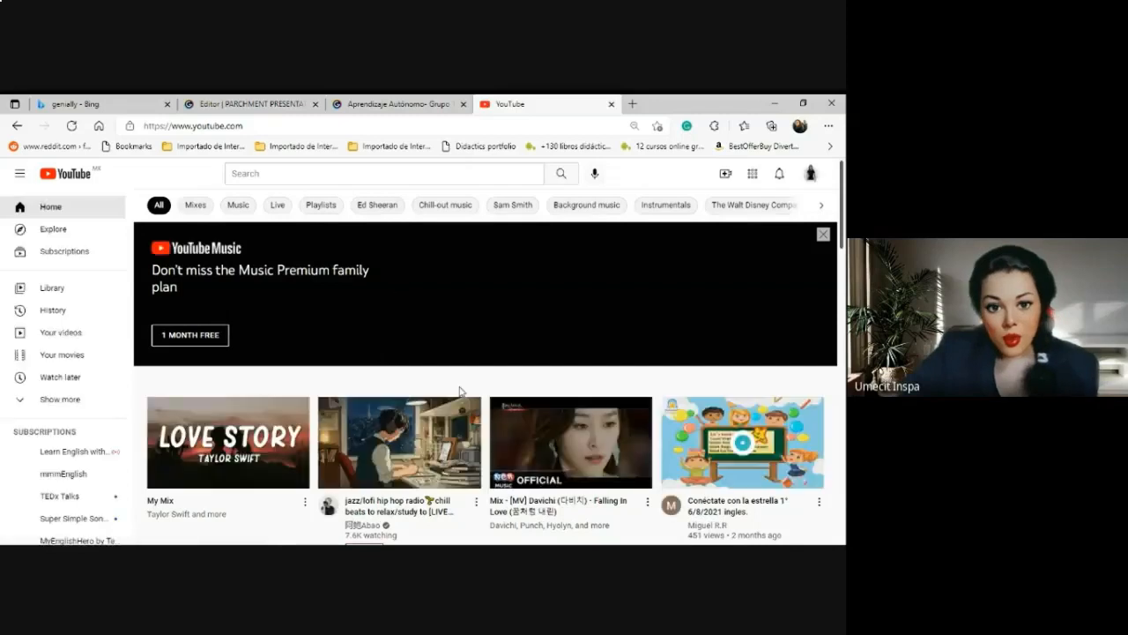
{"action": "left_click", "coordinate": [645, 445]}
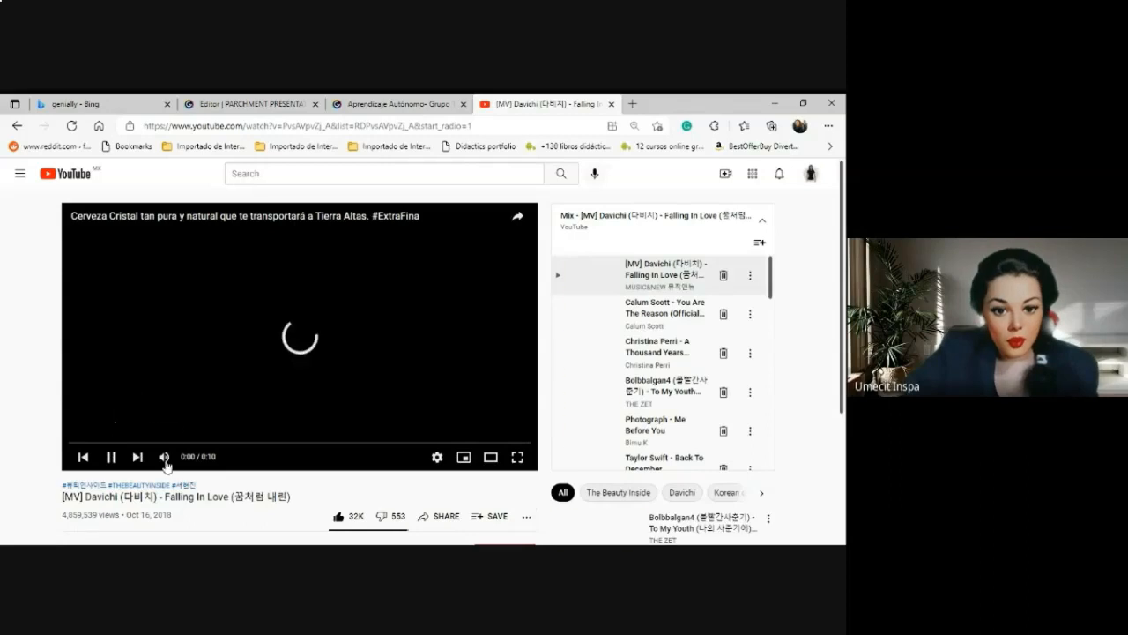
{"action": "left_click", "coordinate": [163, 458]}
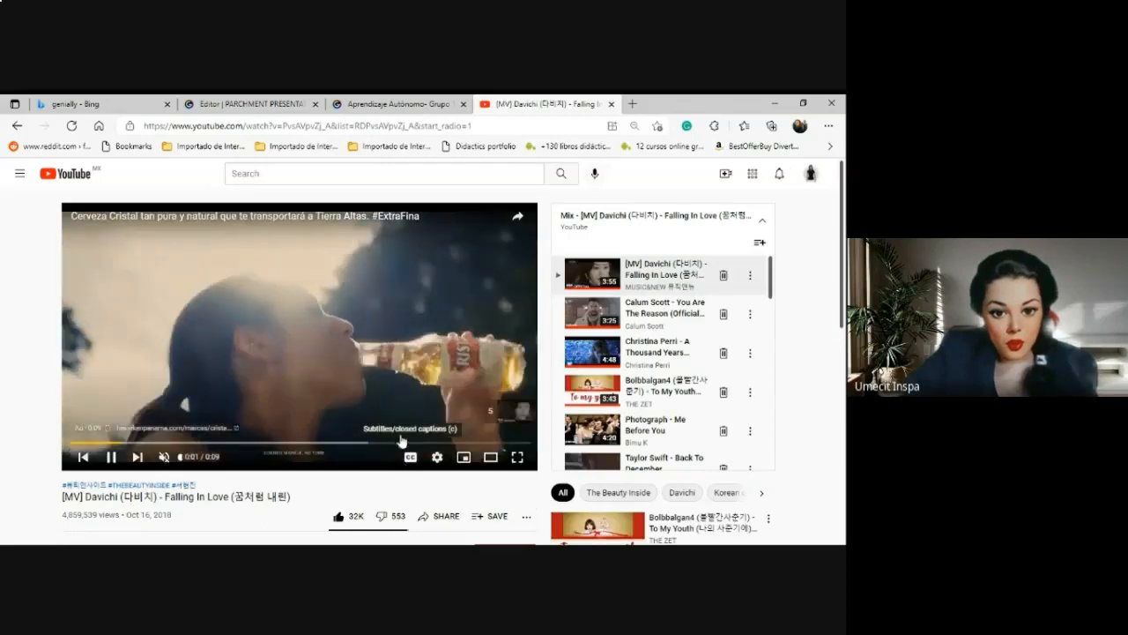
{"action": "left_click", "coordinate": [597, 310]}
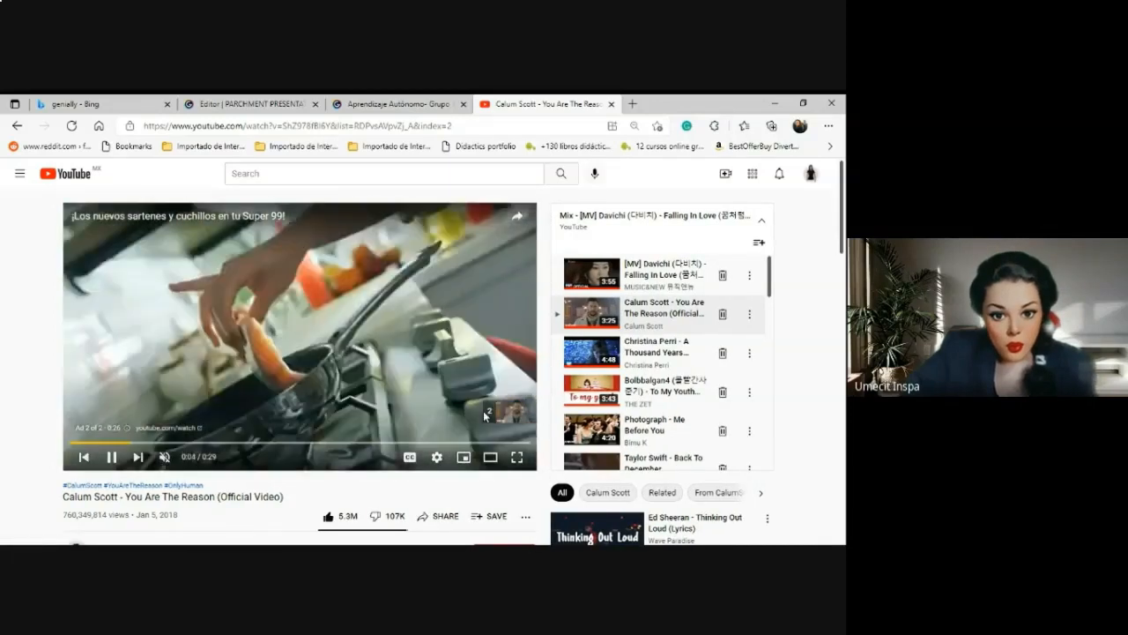
{"action": "left_click", "coordinate": [496, 425]}
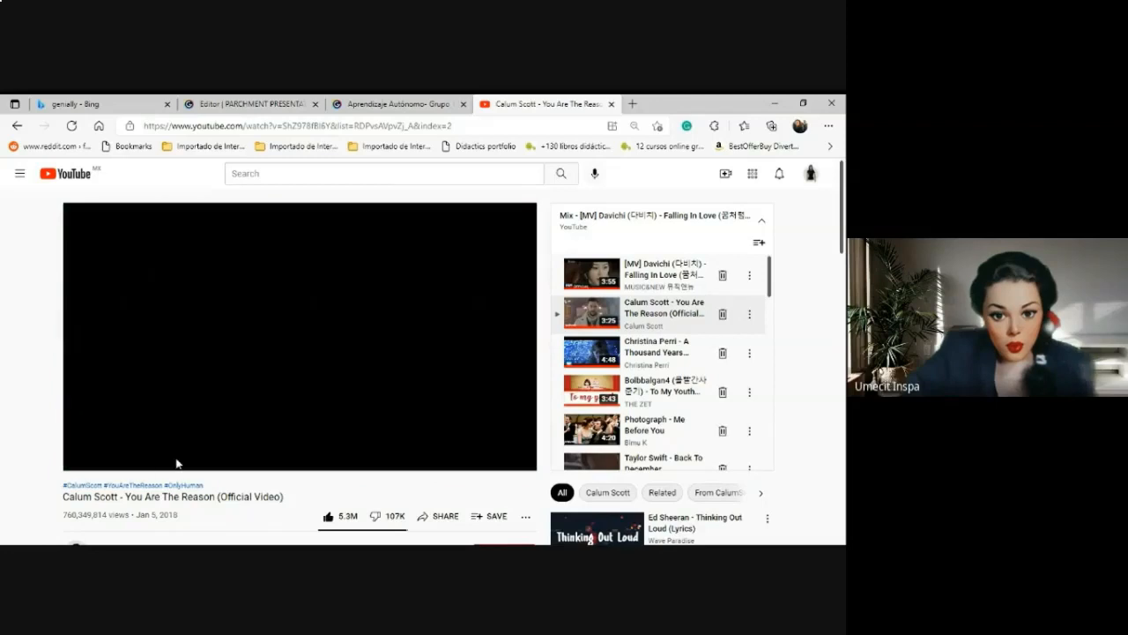
{"action": "left_click", "coordinate": [164, 457]}
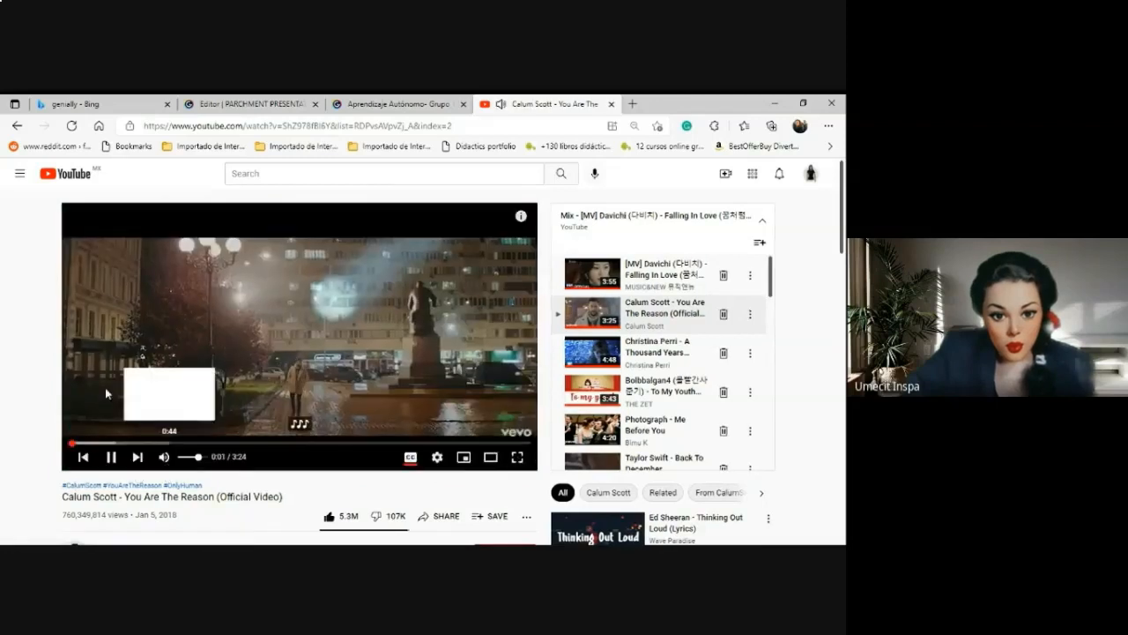
Copy the video's URL, pause it, and switch back to the Genially editor.
{"action": "right_click", "coordinate": [210, 315]}
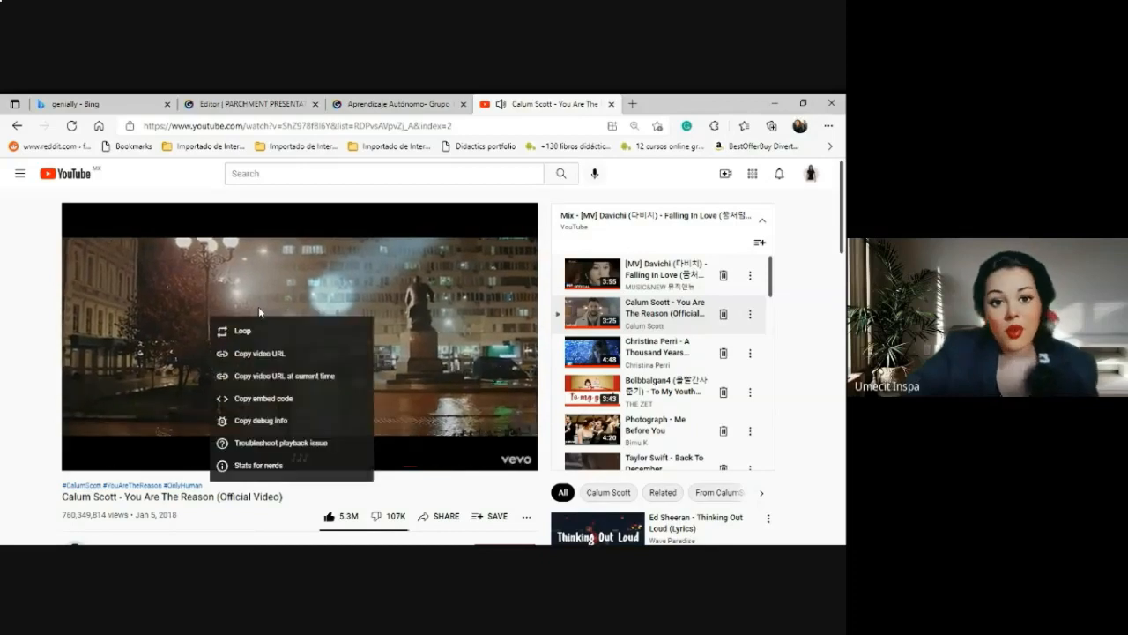
{"action": "left_click", "coordinate": [236, 357]}
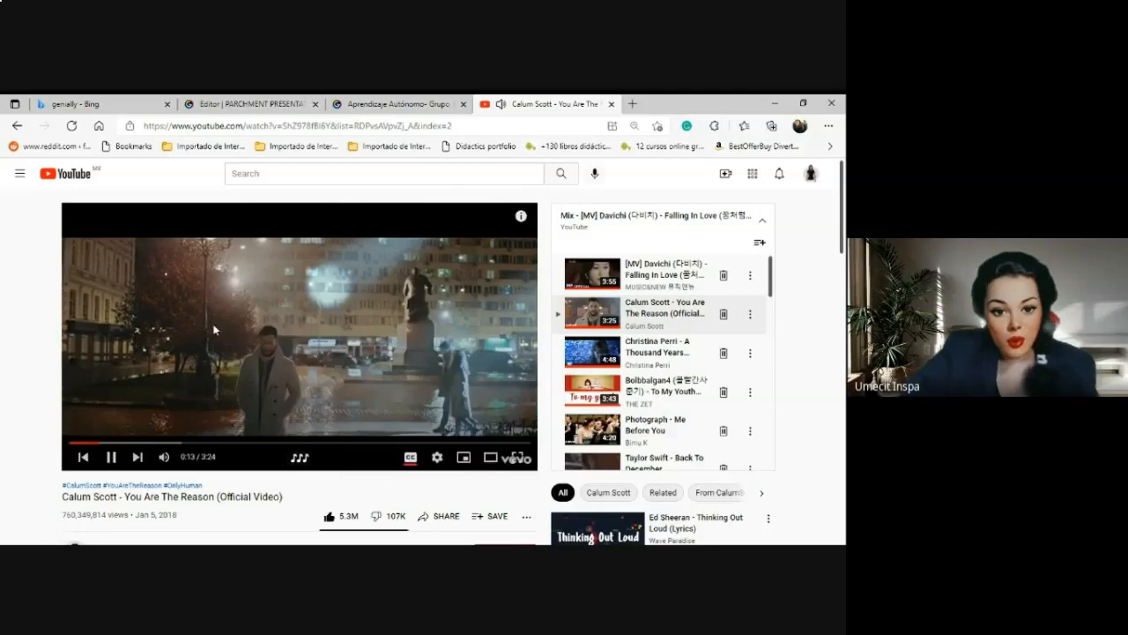
{"action": "right_click", "coordinate": [214, 325]}
{"action": "right_click", "coordinate": [229, 342]}
{"action": "left_click", "coordinate": [229, 372]}
{"action": "left_click", "coordinate": [230, 365]}
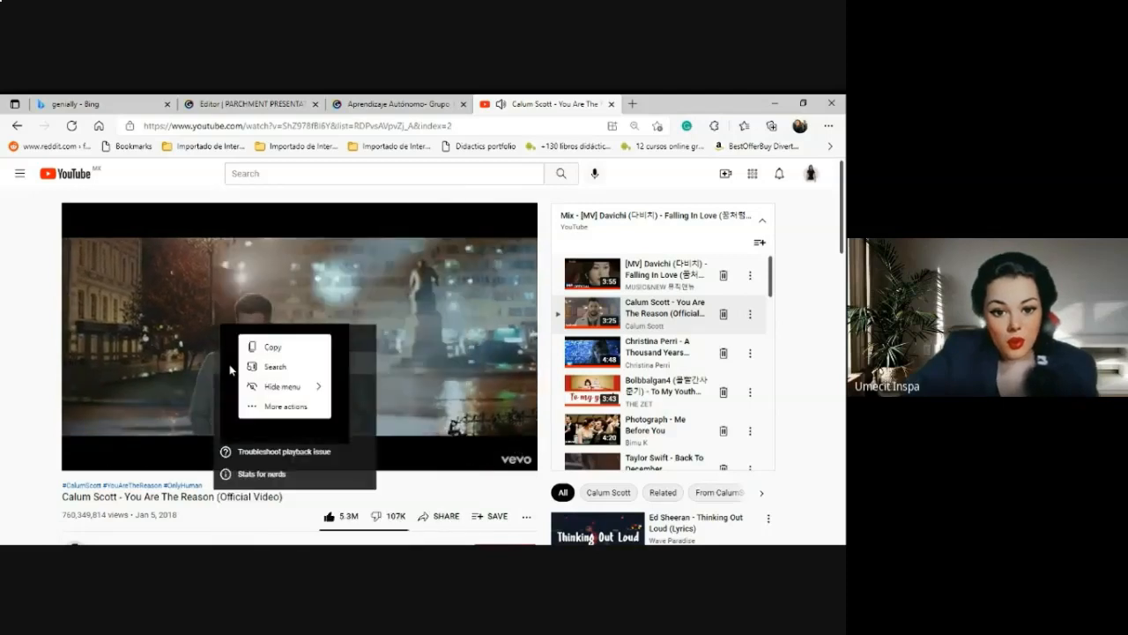
{"action": "left_click", "coordinate": [227, 362]}
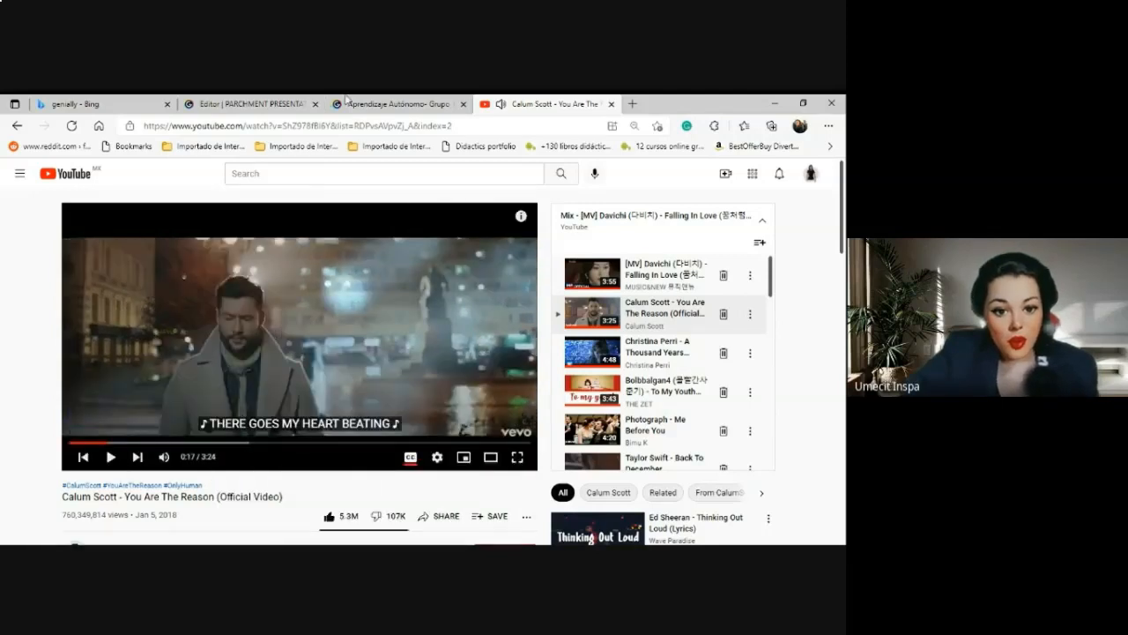
{"action": "left_click", "coordinate": [287, 104]}
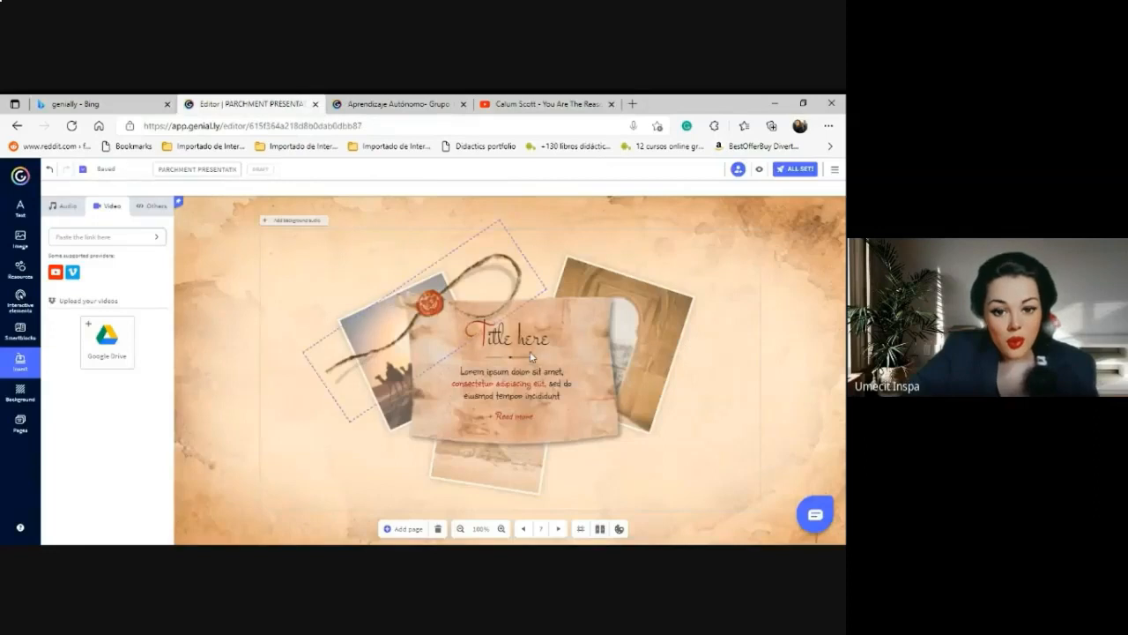
Embed the copied 'You Are The Reason' YouTube link as a video on page 7.
{"action": "left_click", "coordinate": [654, 342]}
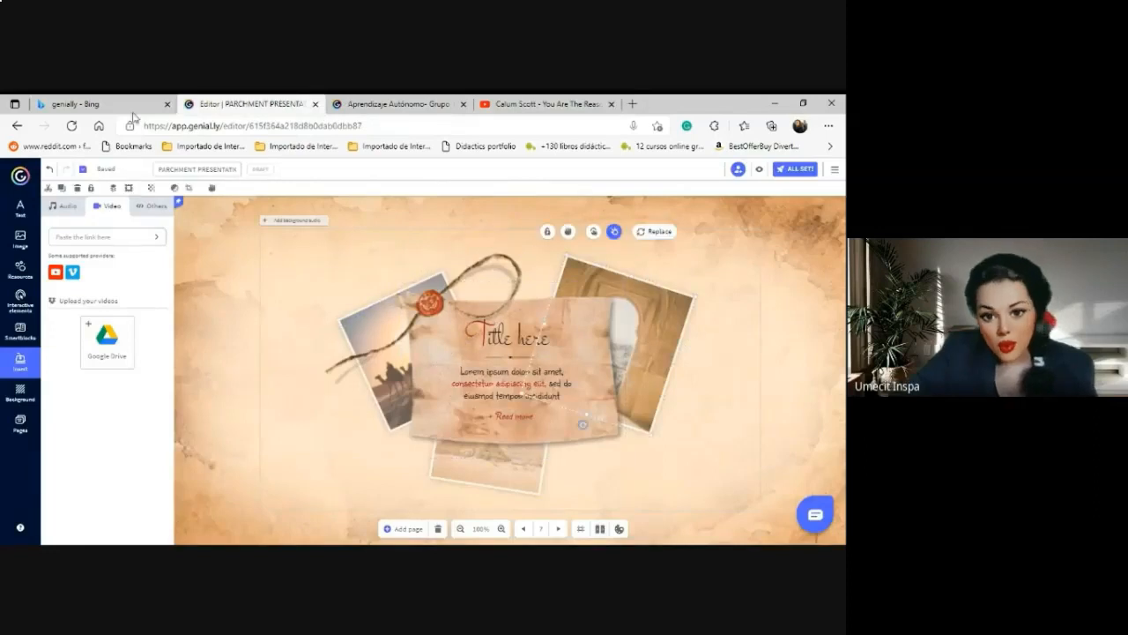
{"action": "left_click", "coordinate": [84, 237]}
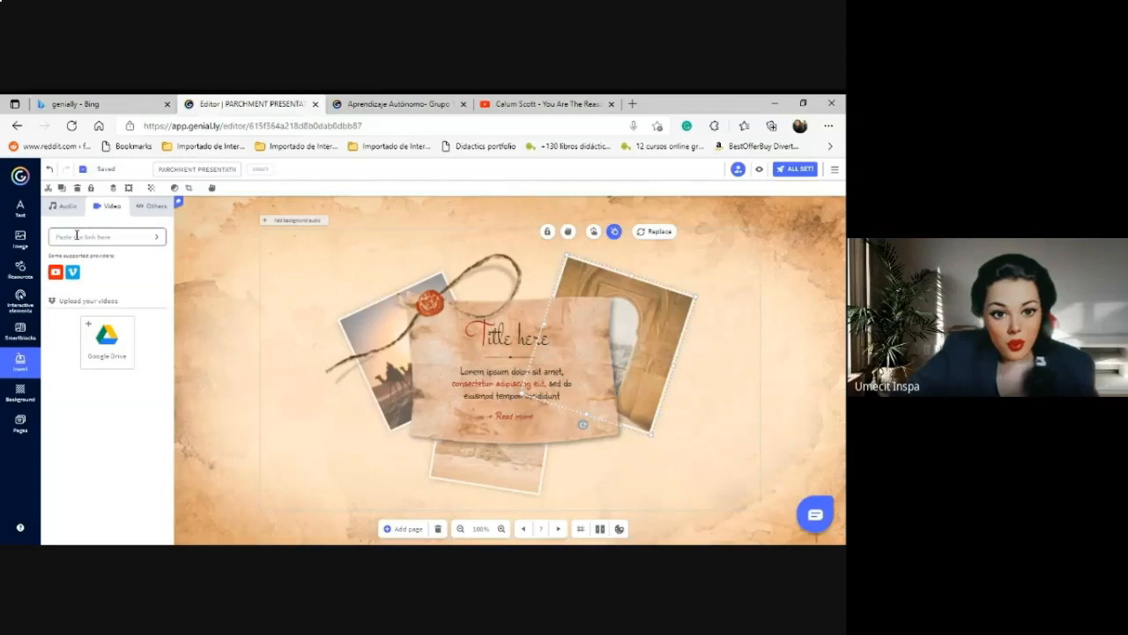
{"action": "right_click", "coordinate": [76, 237]}
{"action": "left_click", "coordinate": [107, 347]}
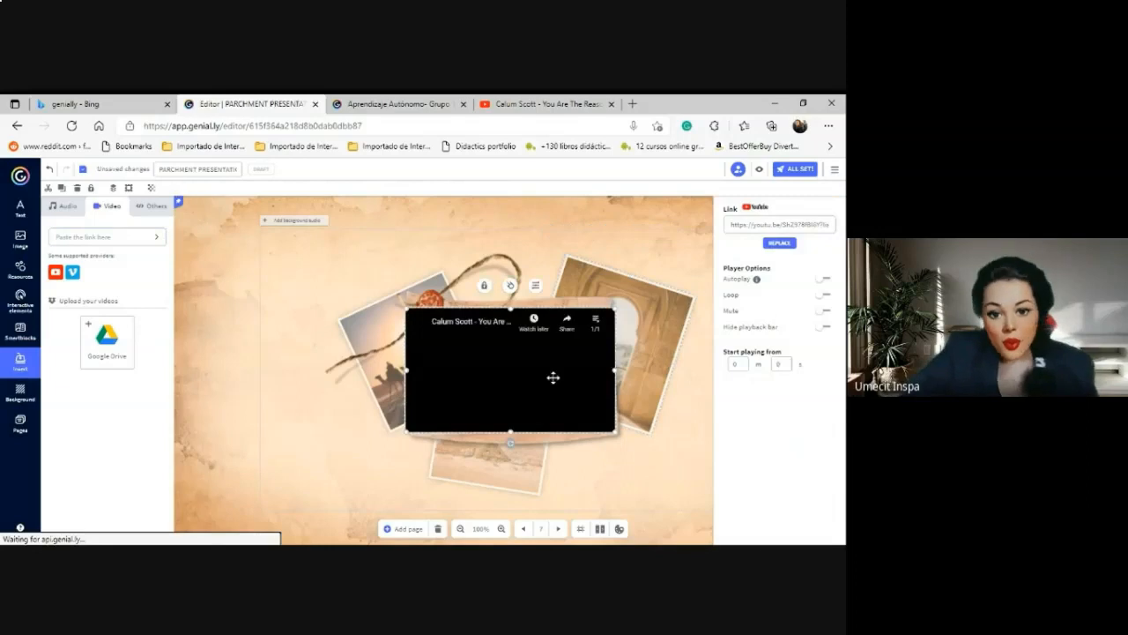
Rotate the video upright, shrink it, and place it in the slide's lower-right corner.
{"action": "left_click_drag", "start_coordinate": [559, 356], "coordinate": [585, 385]}
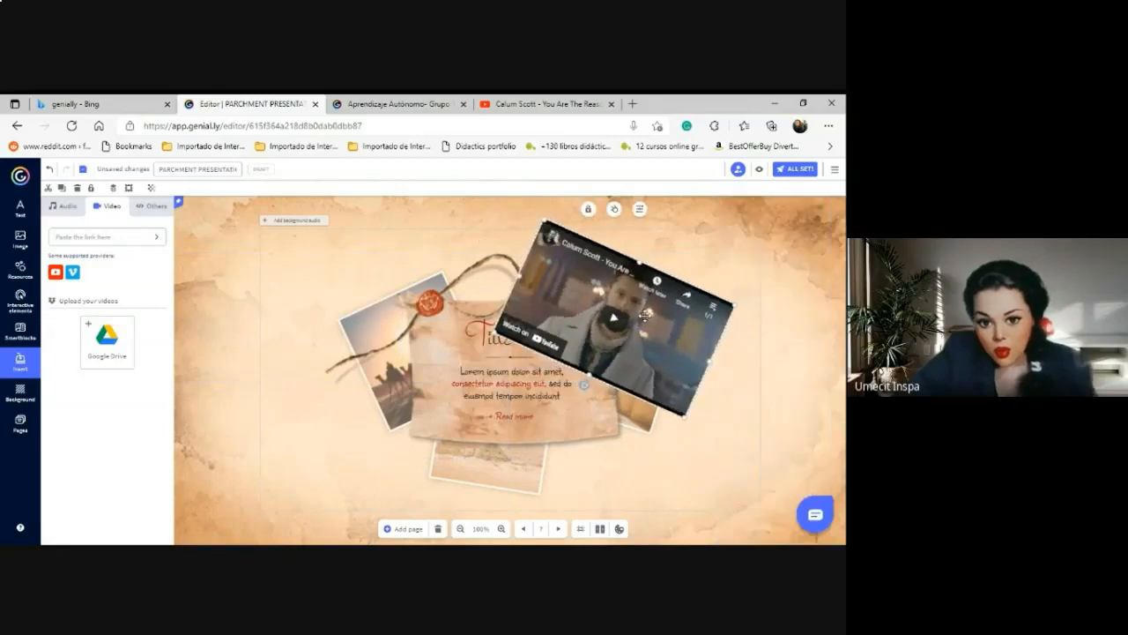
{"action": "left_click_drag", "start_coordinate": [647, 314], "coordinate": [668, 388]}
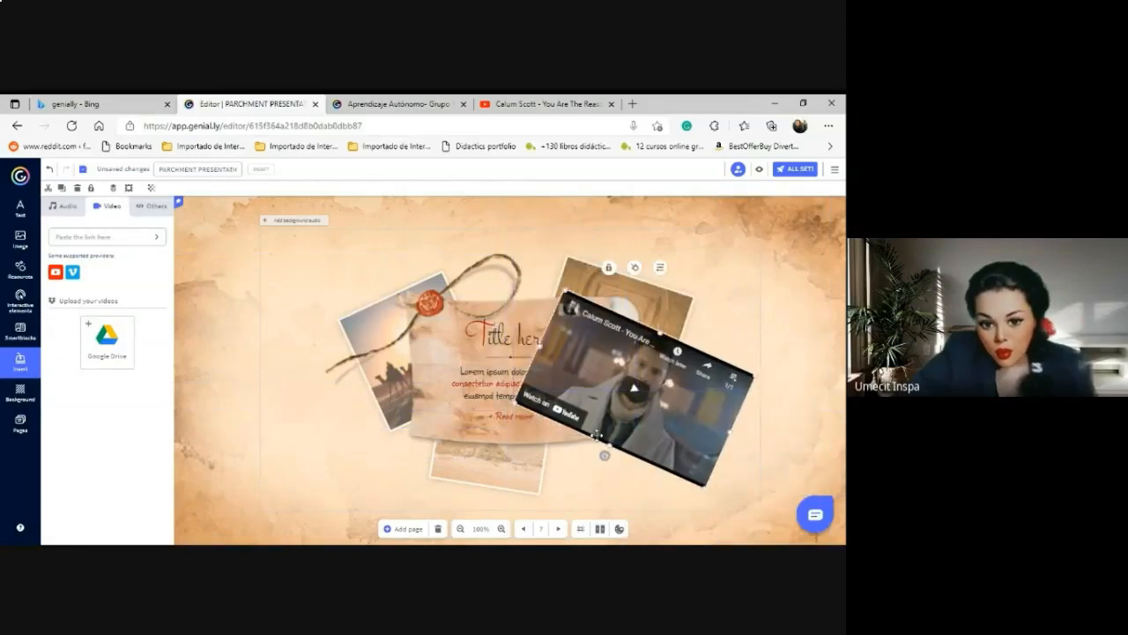
{"action": "left_click_drag", "start_coordinate": [605, 454], "coordinate": [694, 487]}
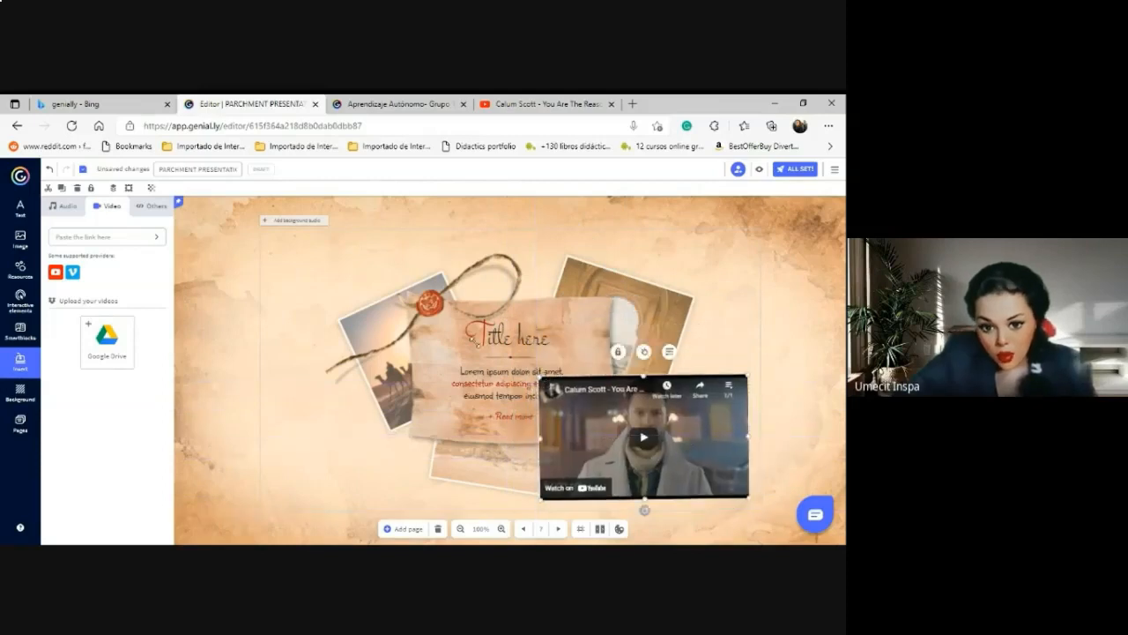
{"action": "left_click_drag", "start_coordinate": [543, 379], "coordinate": [318, 285]}
{"action": "left_click_drag", "start_coordinate": [505, 423], "coordinate": [625, 424]}
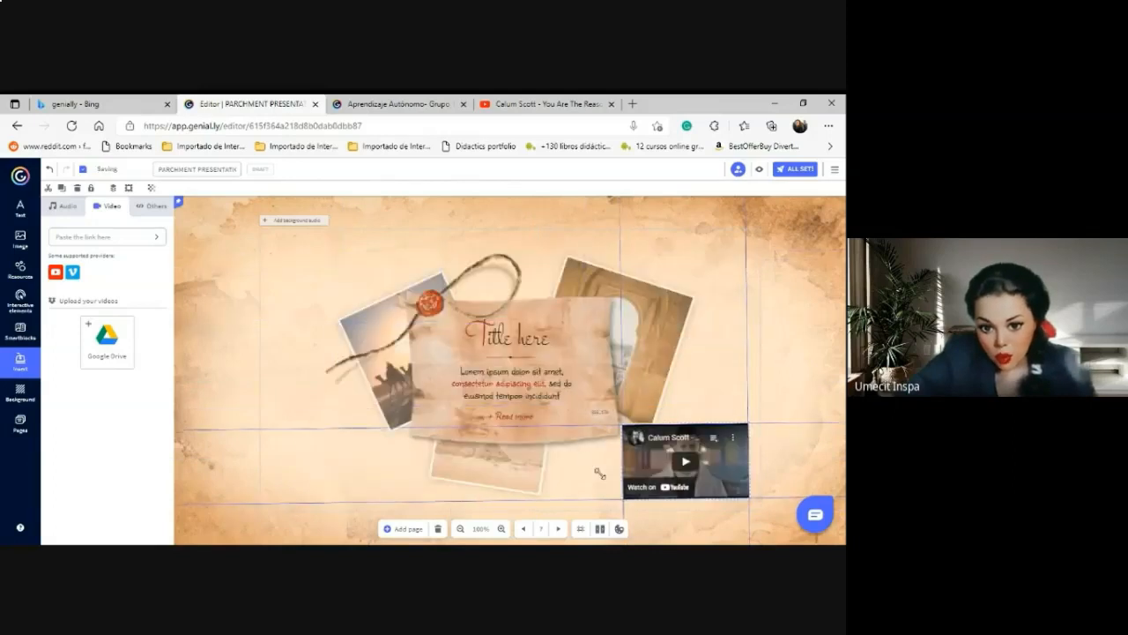
{"action": "left_click", "coordinate": [520, 484]}
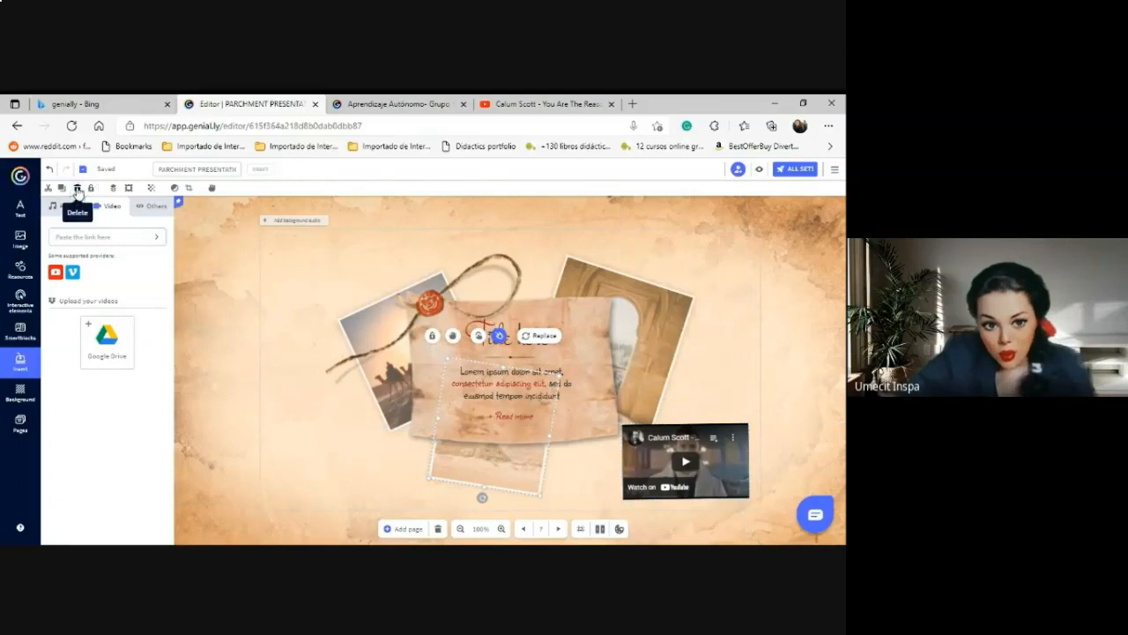
{"action": "left_click", "coordinate": [78, 188]}
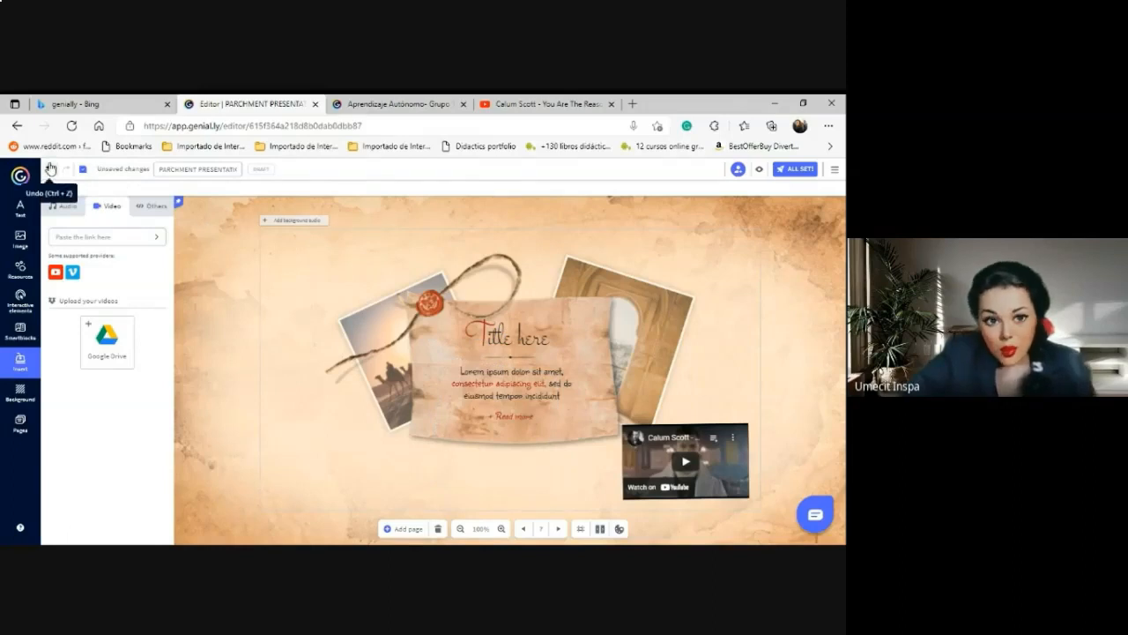
{"action": "left_click", "coordinate": [49, 171]}
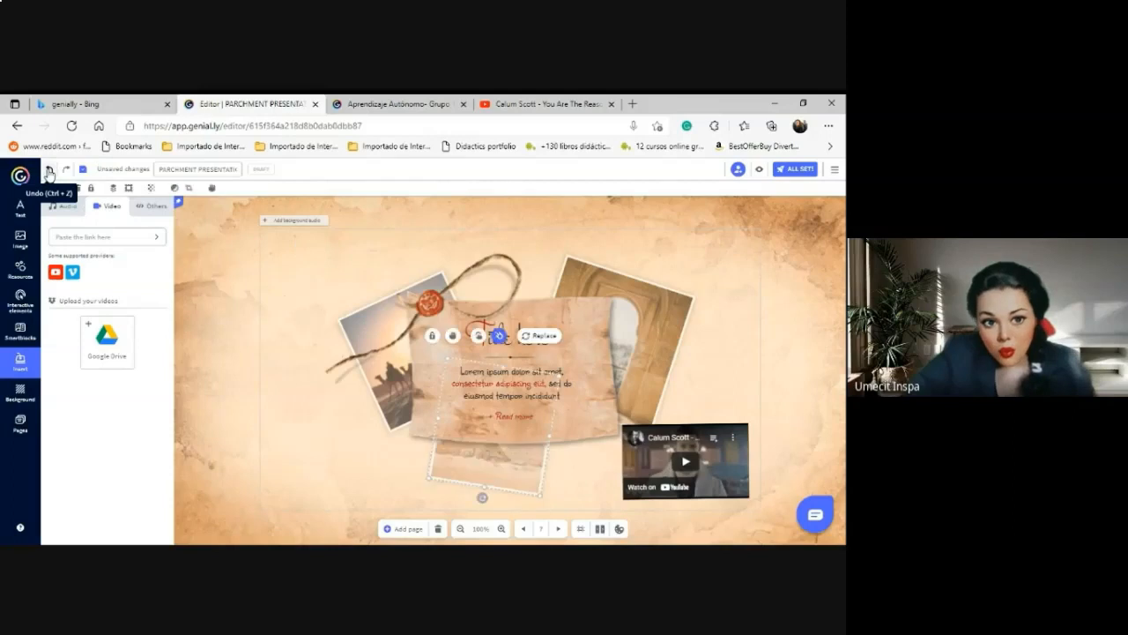
{"action": "left_click", "coordinate": [520, 432]}
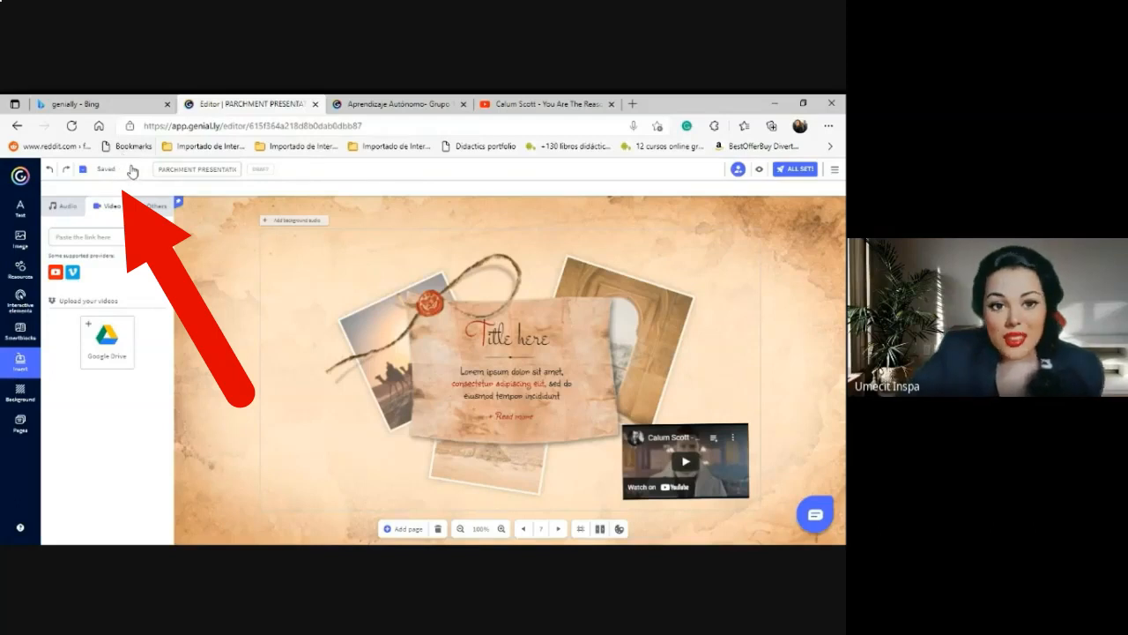
Publish publicly online, retitling 'PARCHMENT PRESENTATION' to 'Linguistic Structures'.
{"action": "left_click", "coordinate": [798, 171]}
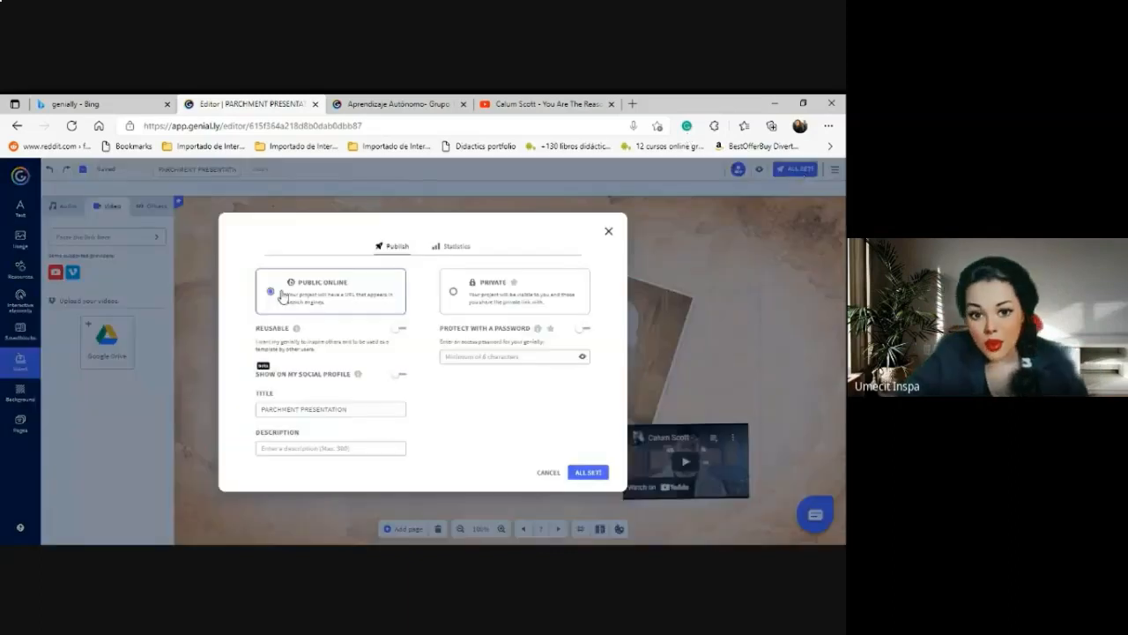
{"action": "left_click", "coordinate": [350, 408]}
{"action": "left_click_drag", "start_coordinate": [350, 408], "coordinate": [244, 414]}
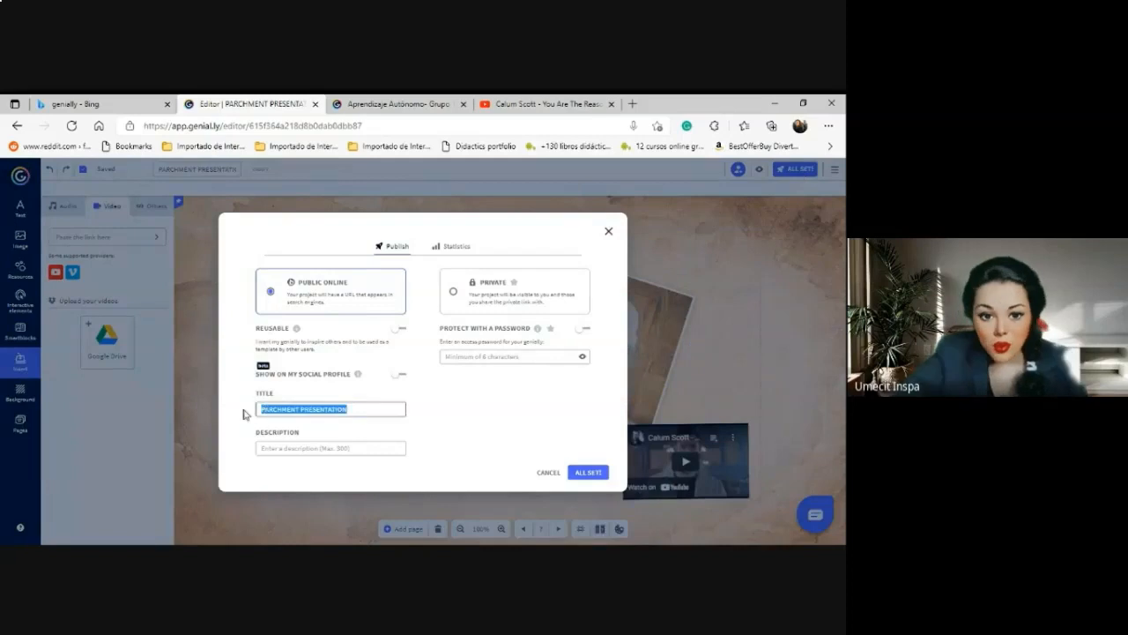
{"action": "type", "text": "Linguist"}
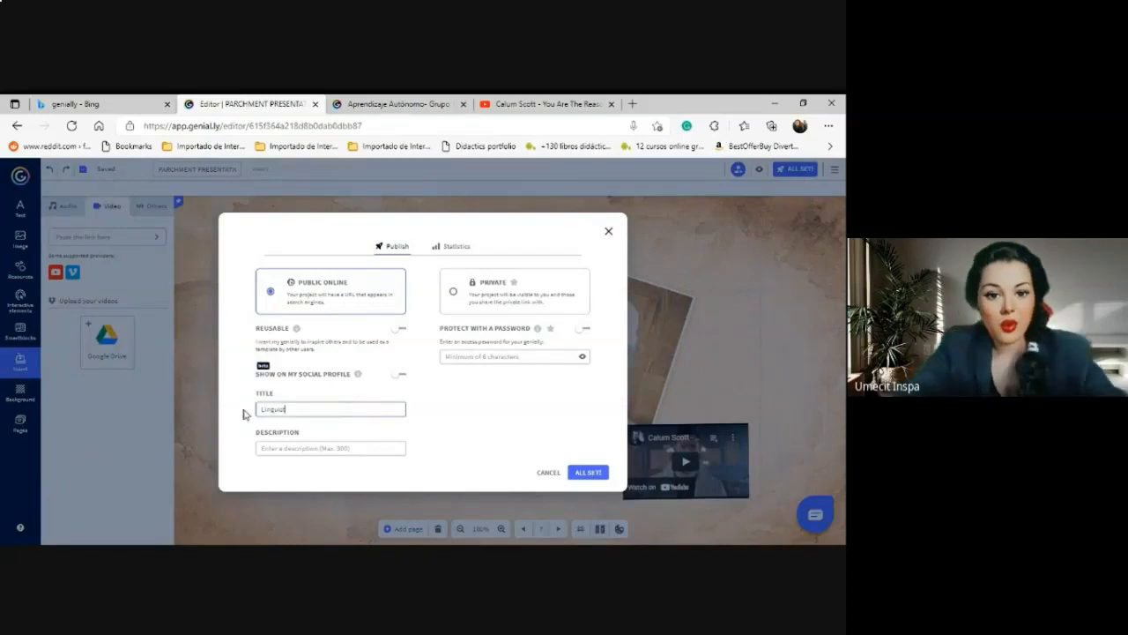
{"action": "type", "text": "ic St"}
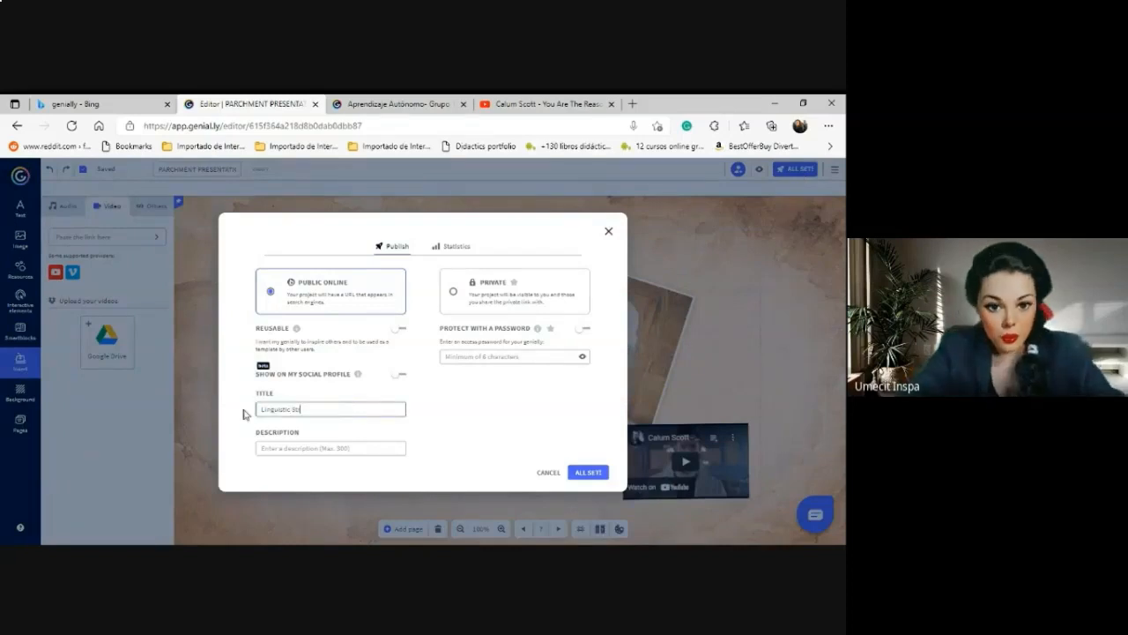
{"action": "type", "text": "ructures"}
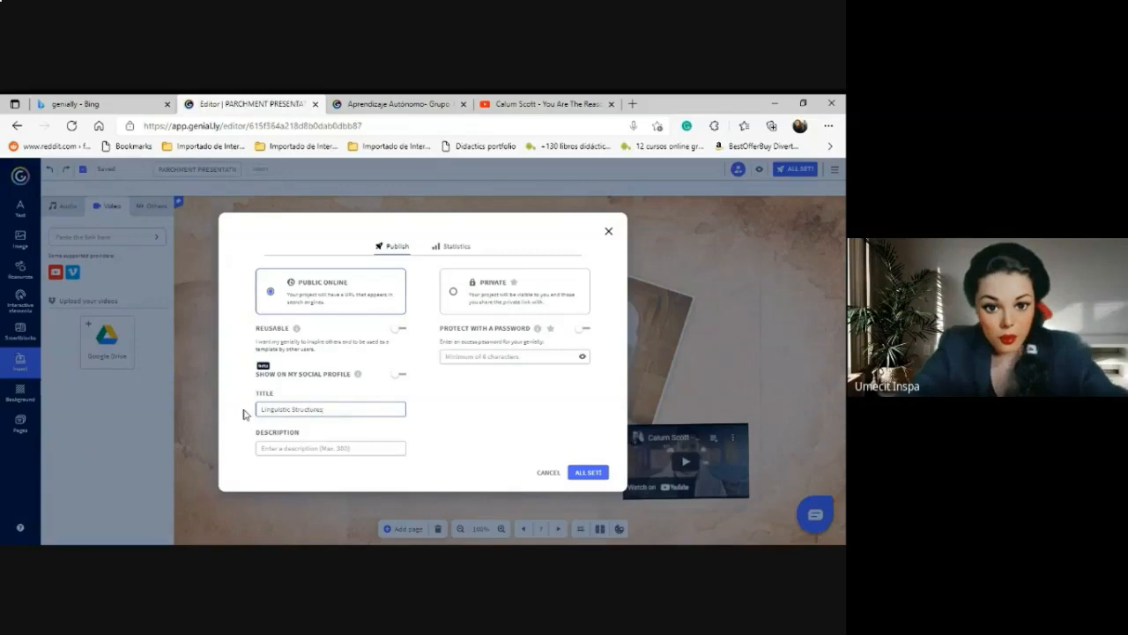
{"action": "left_click", "coordinate": [588, 473]}
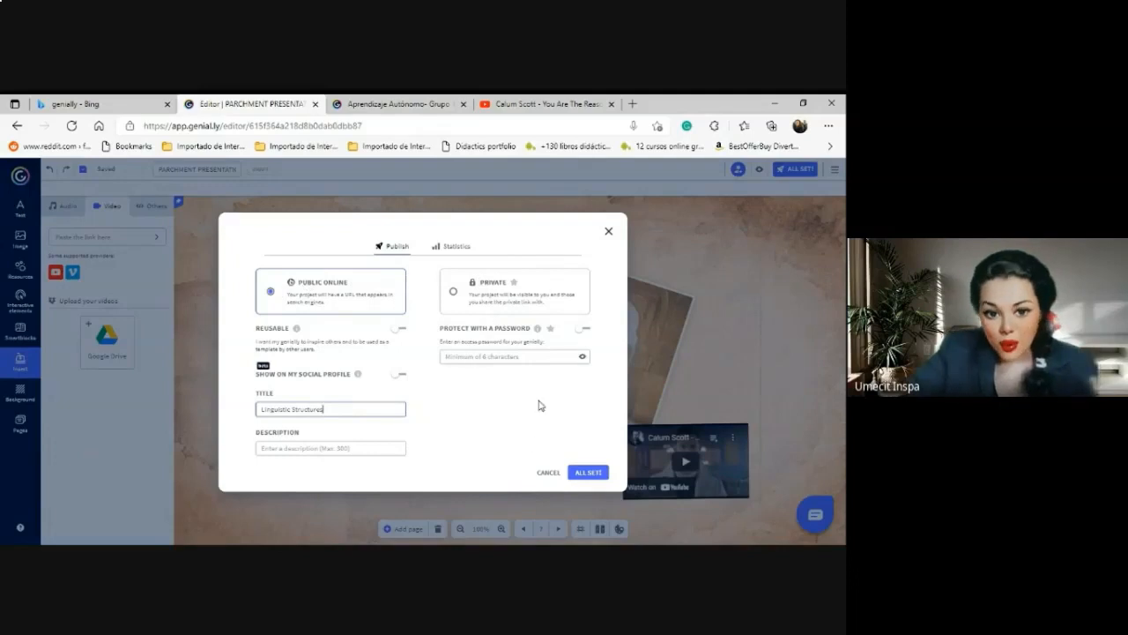
{"action": "left_click", "coordinate": [588, 473]}
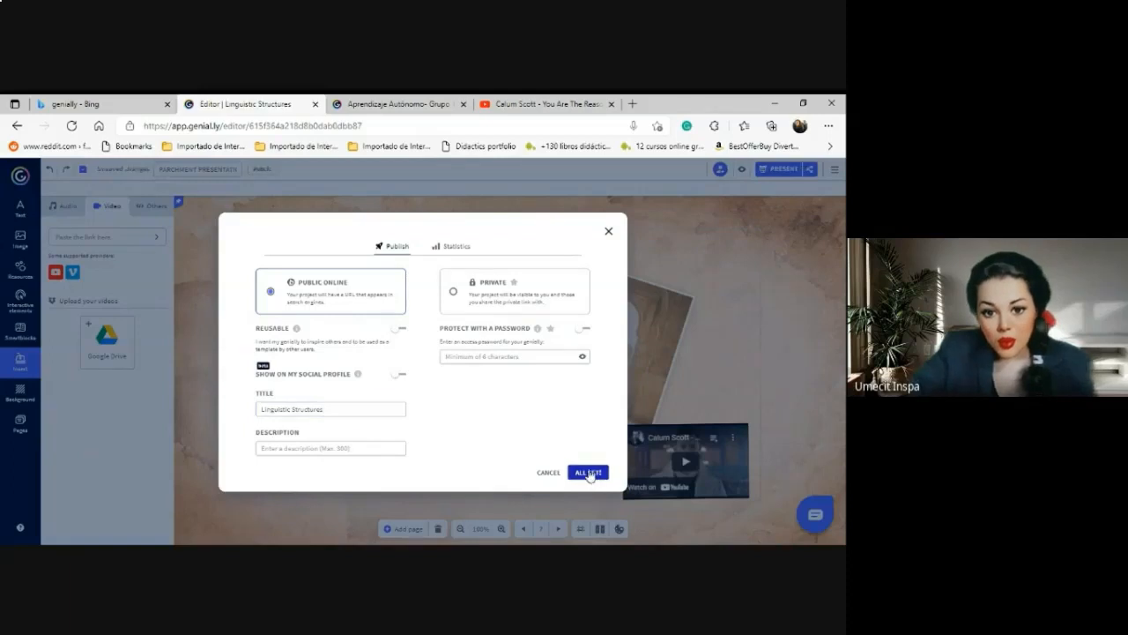
{"action": "left_click", "coordinate": [589, 476]}
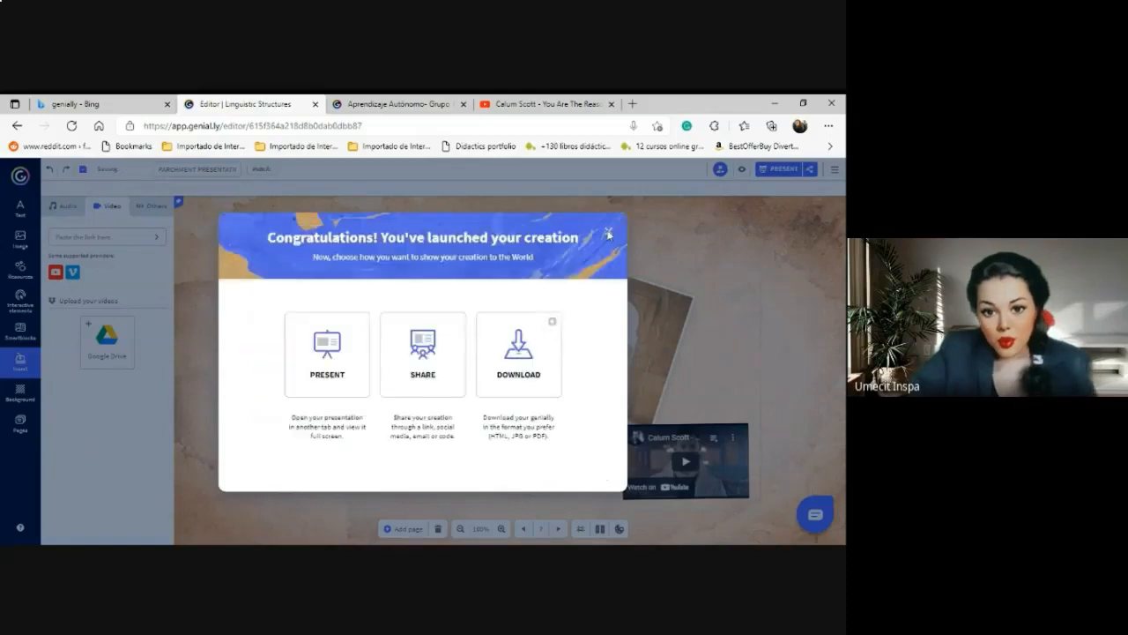
{"action": "left_click", "coordinate": [609, 232]}
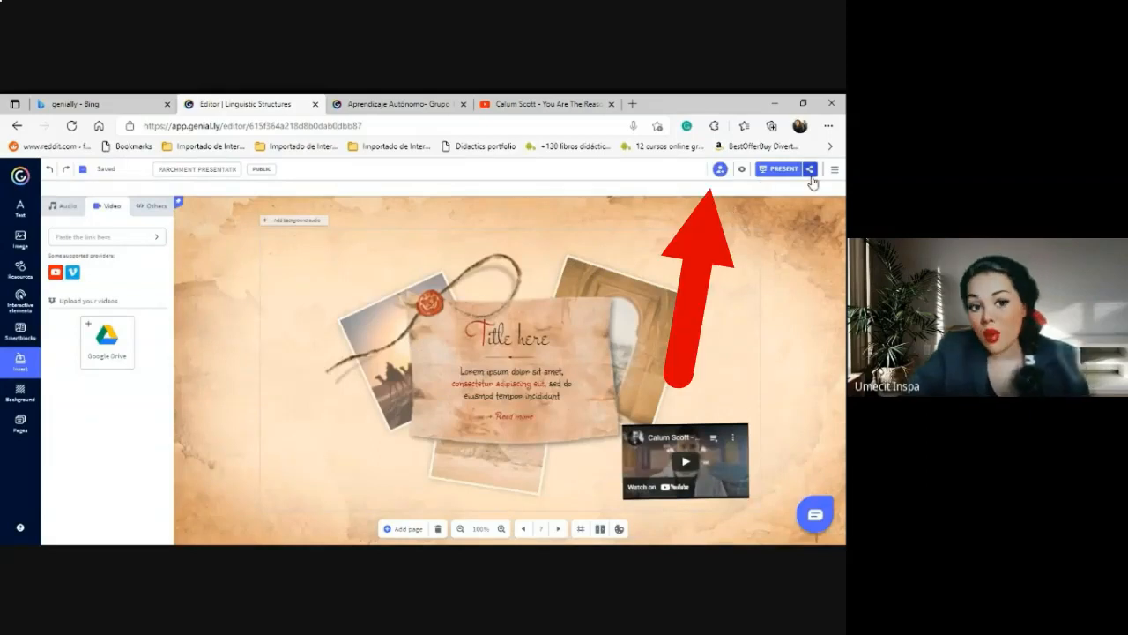
Invite a new collaborator to Linguistic Structures by entering their e-mail address and sending the invitation.
{"action": "left_click", "coordinate": [720, 170]}
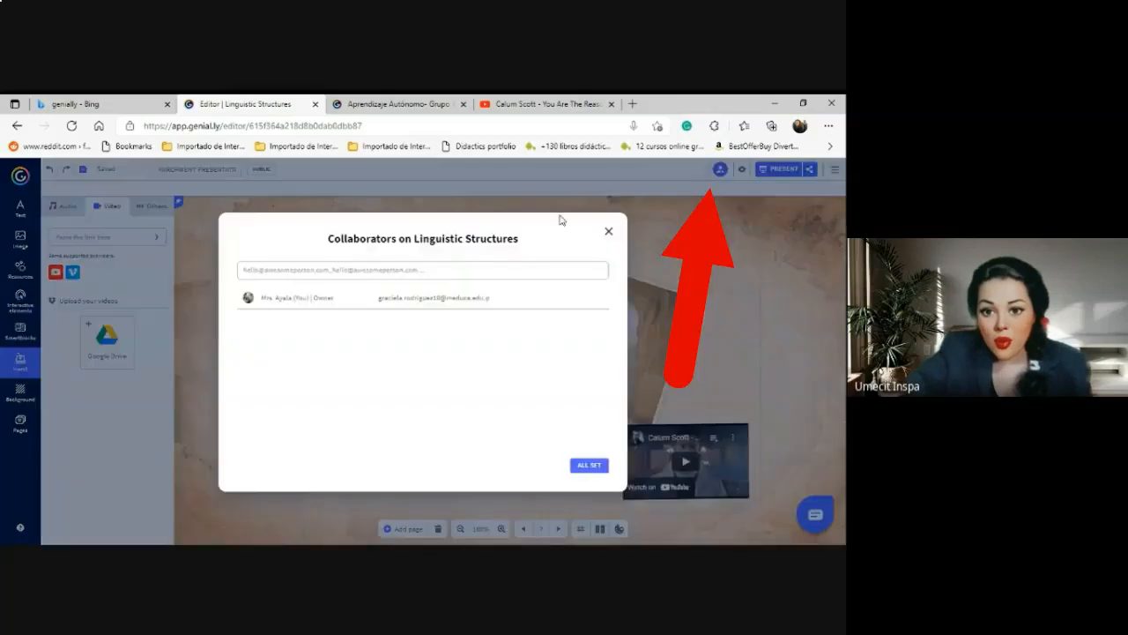
{"action": "left_click", "coordinate": [328, 272]}
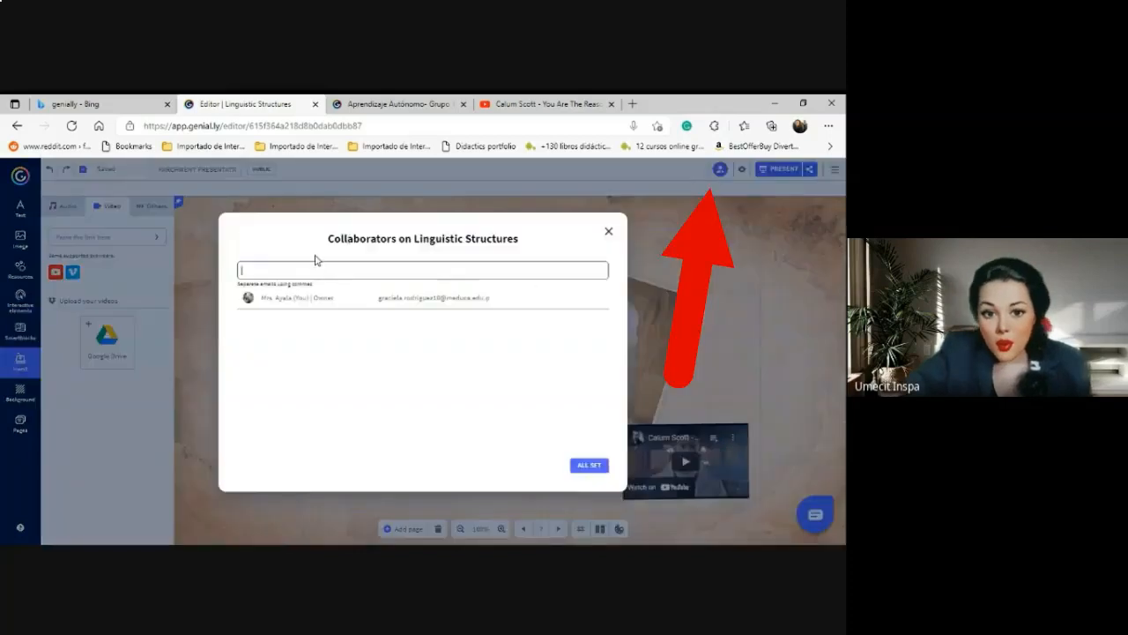
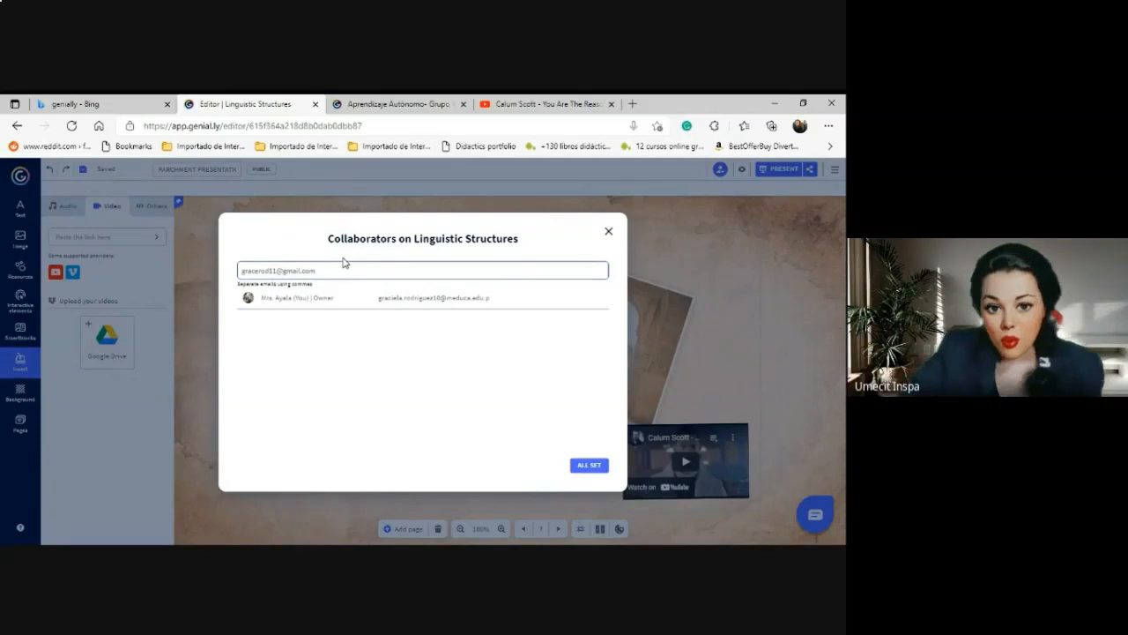
{"action": "key", "text": "Return"}
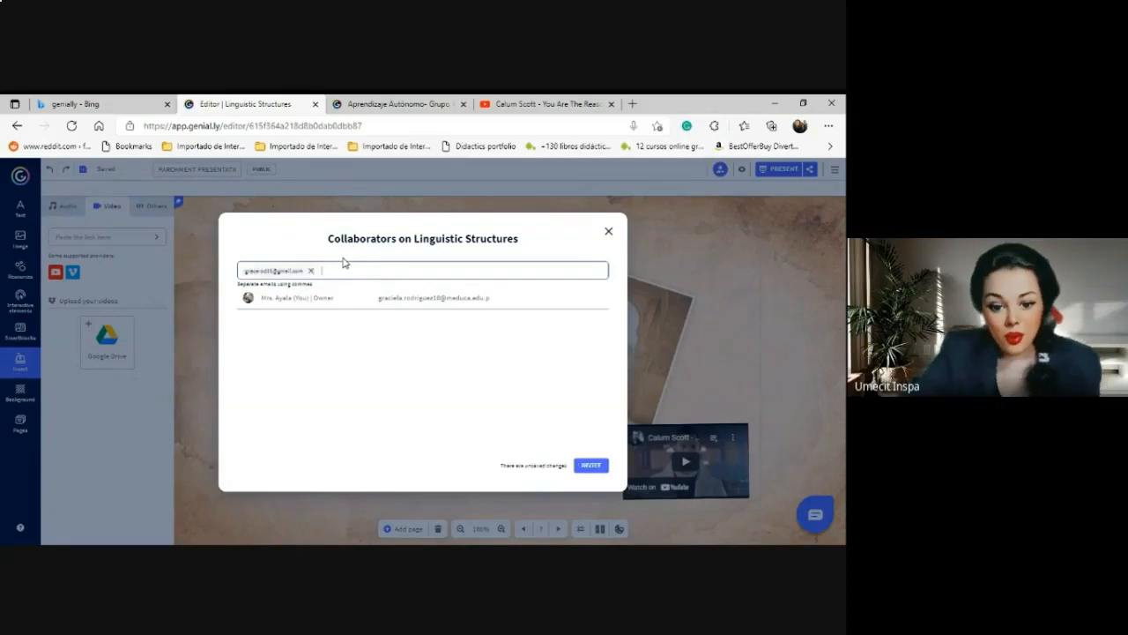
{"action": "type", "text": "llskkdlskd"}
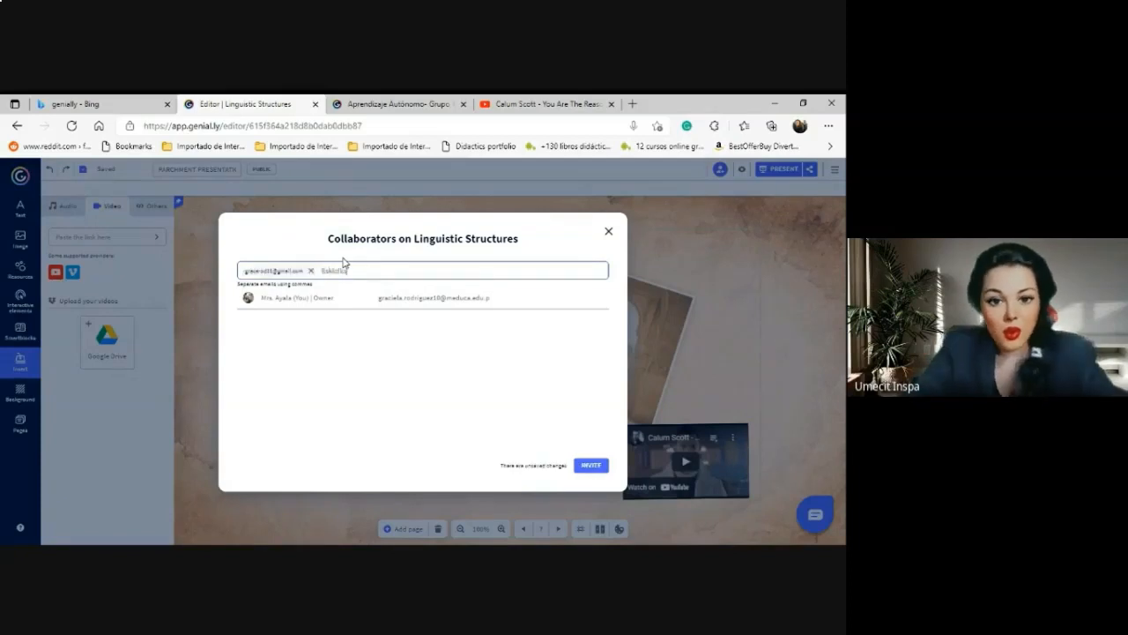
{"action": "type", "text": "lkkskka"}
{"action": "key", "text": "BackSpace"}
{"action": "key", "text": "BackSpace"}
{"action": "key", "text": "BackSpace"}
{"action": "key", "text": "BackSpace"}
{"action": "key", "text": "BackSpace"}
{"action": "key", "text": "BackSpace"}
{"action": "key", "text": "BackSpace"}
{"action": "key", "text": "BackSpace"}
{"action": "key", "text": "BackSpace"}
{"action": "key", "text": "BackSpace"}
{"action": "key", "text": "BackSpace"}
{"action": "key", "text": "BackSpace"}
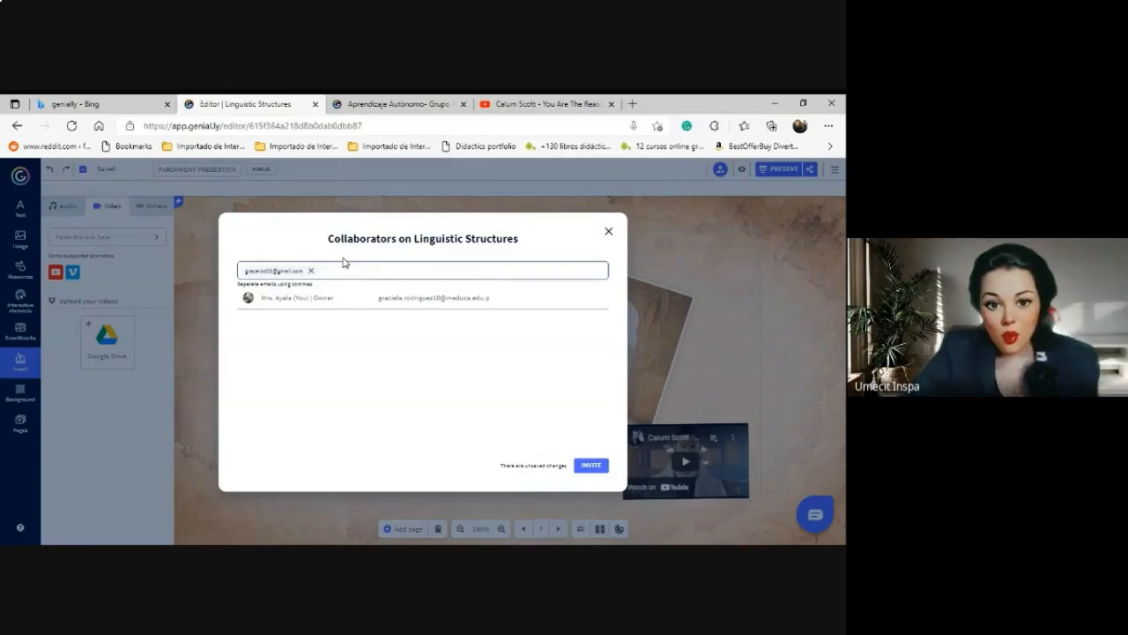
{"action": "left_click", "coordinate": [598, 468]}
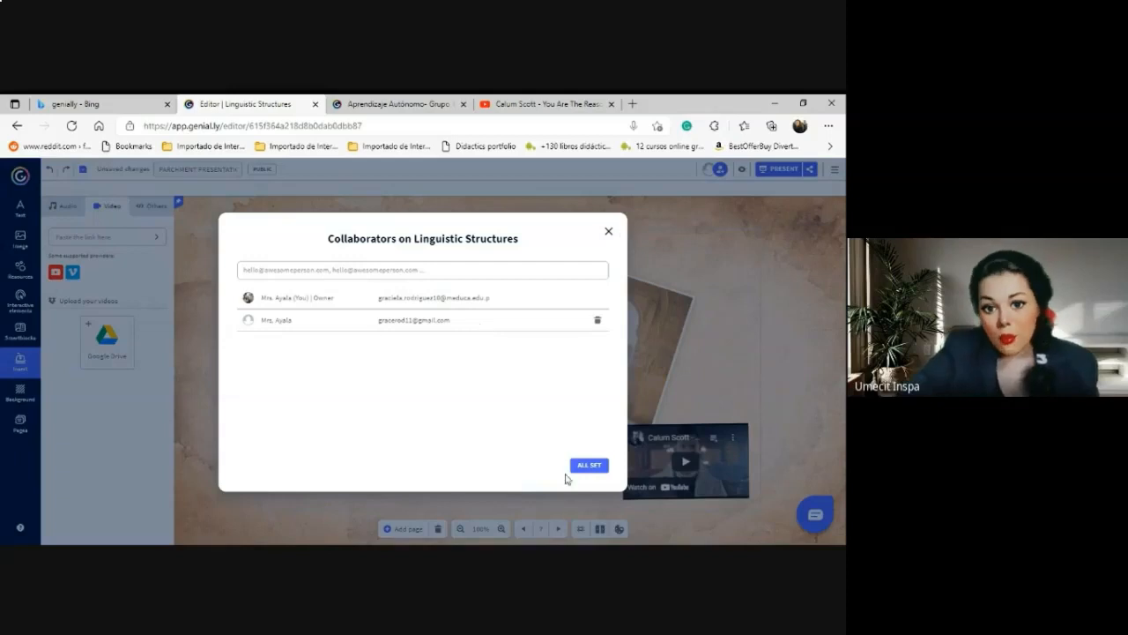
{"action": "left_click", "coordinate": [590, 466]}
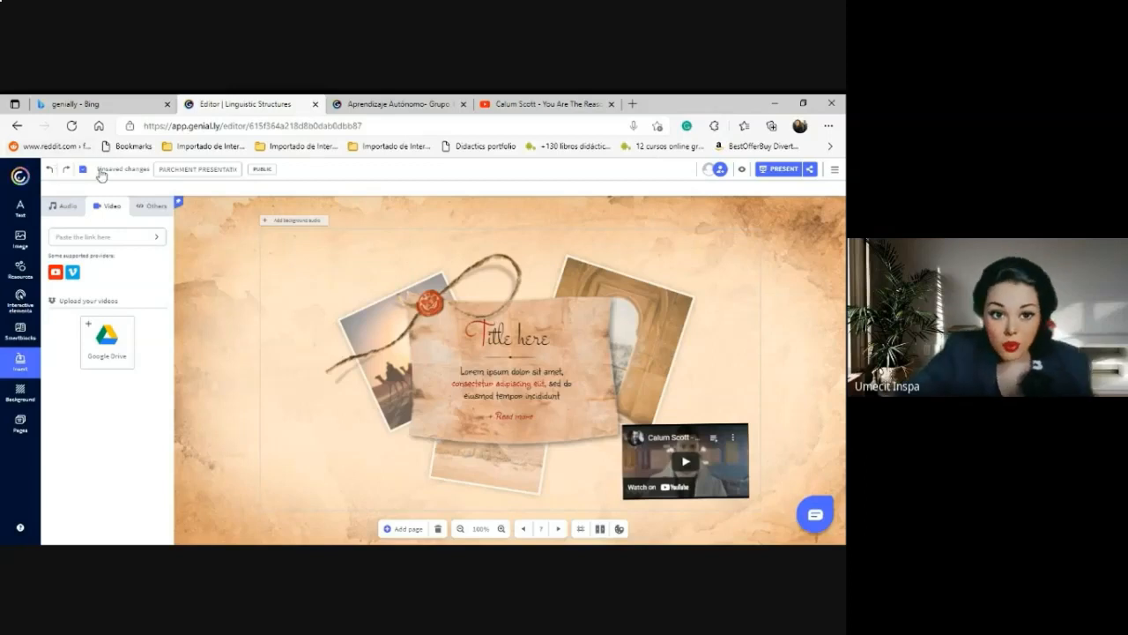
Change the title to 'Linguistic Structures', fixing the stray 's' typed in 'Linguistics'.
{"action": "left_click", "coordinate": [205, 167]}
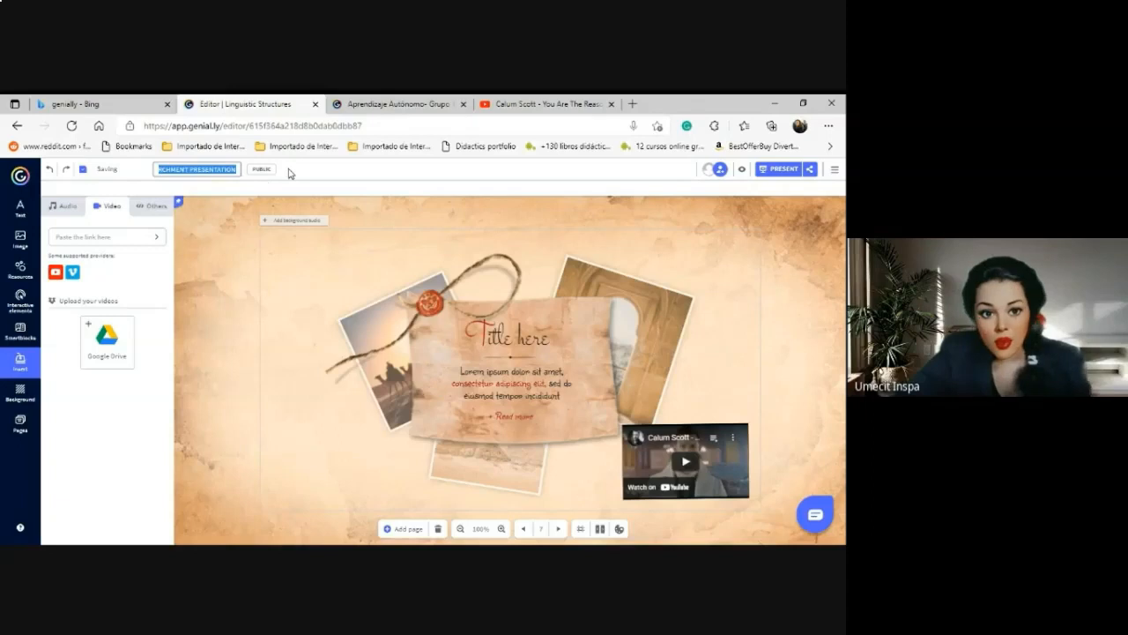
{"action": "type", "text": "Linguistics Structures"}
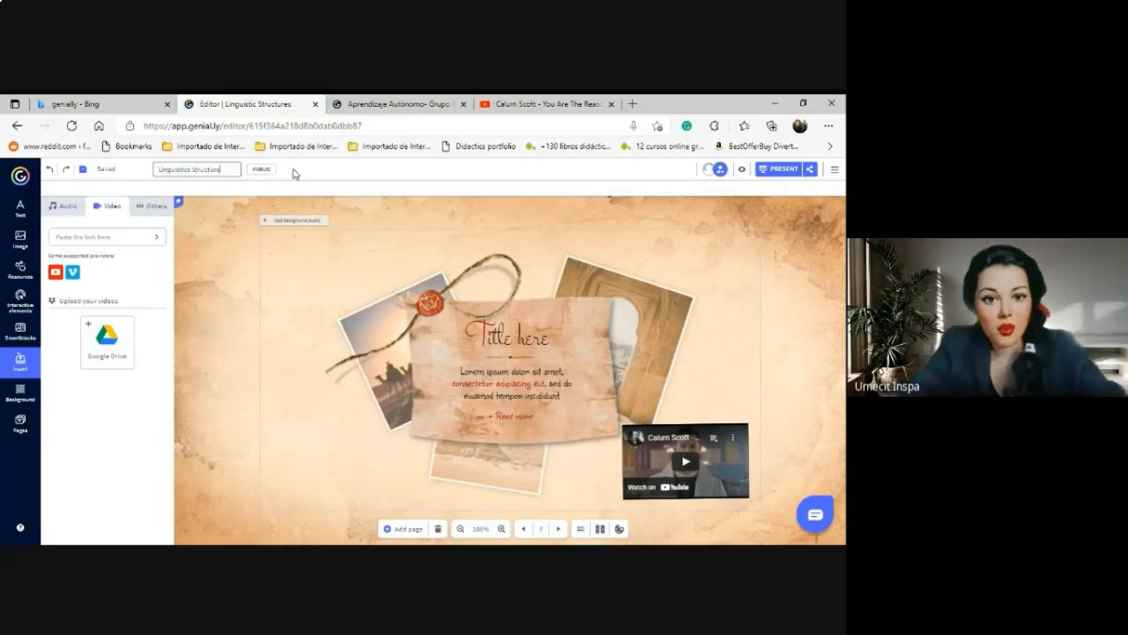
{"action": "left_click", "coordinate": [194, 168]}
{"action": "key", "text": "BackSpace"}
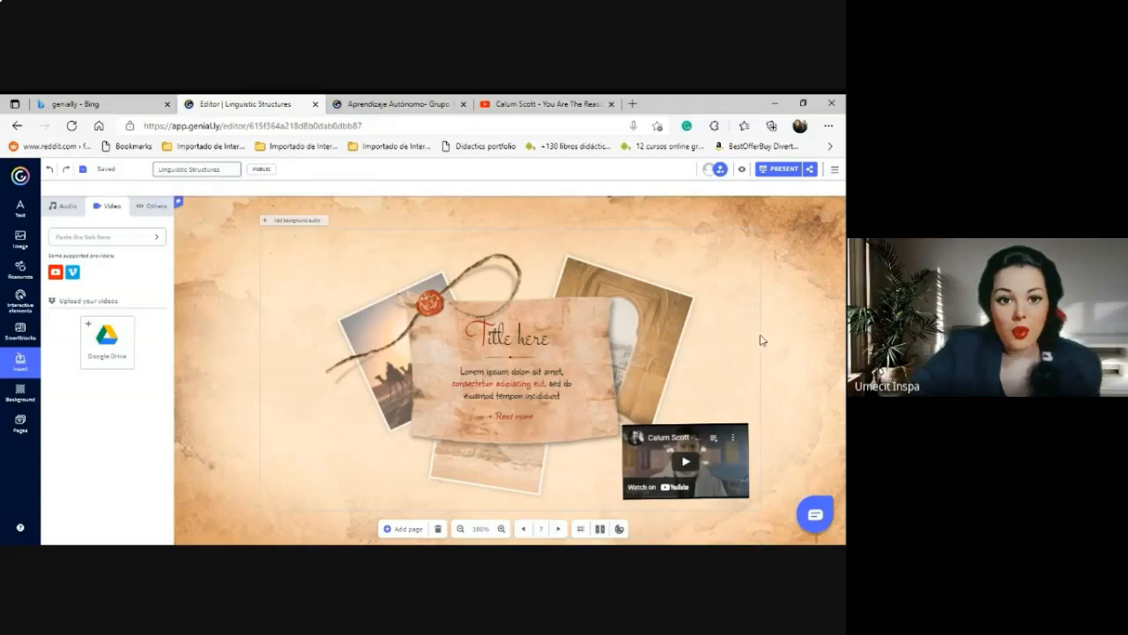
{"action": "left_click", "coordinate": [317, 296]}
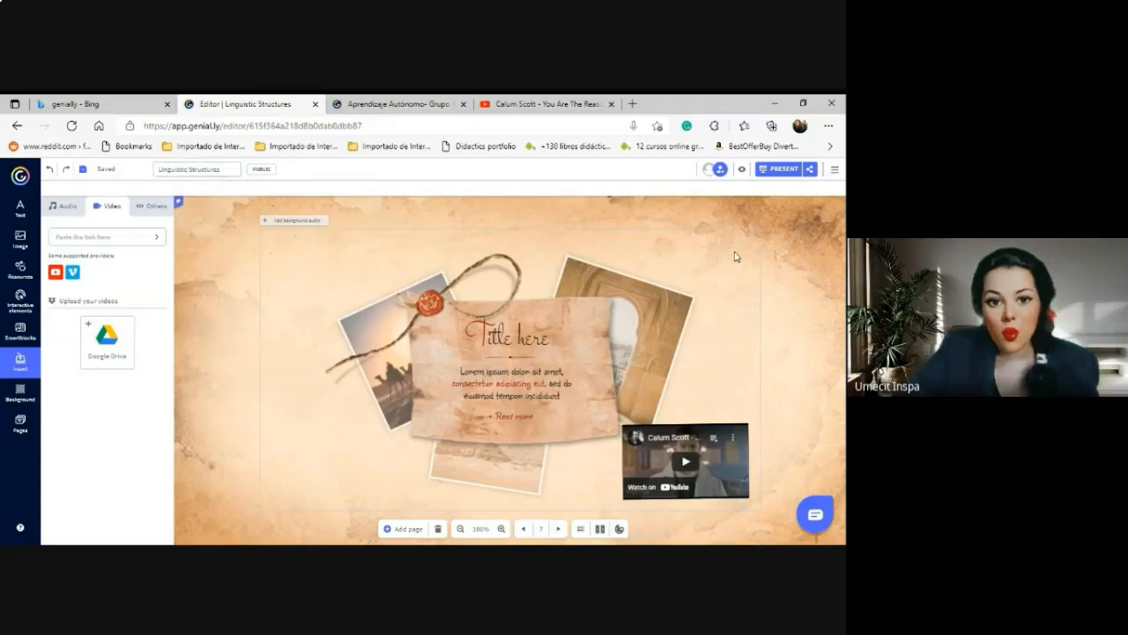
Open the published view and step from the title slide through the Introduction to the books-and-pencil slide.
{"action": "left_click", "coordinate": [779, 169]}
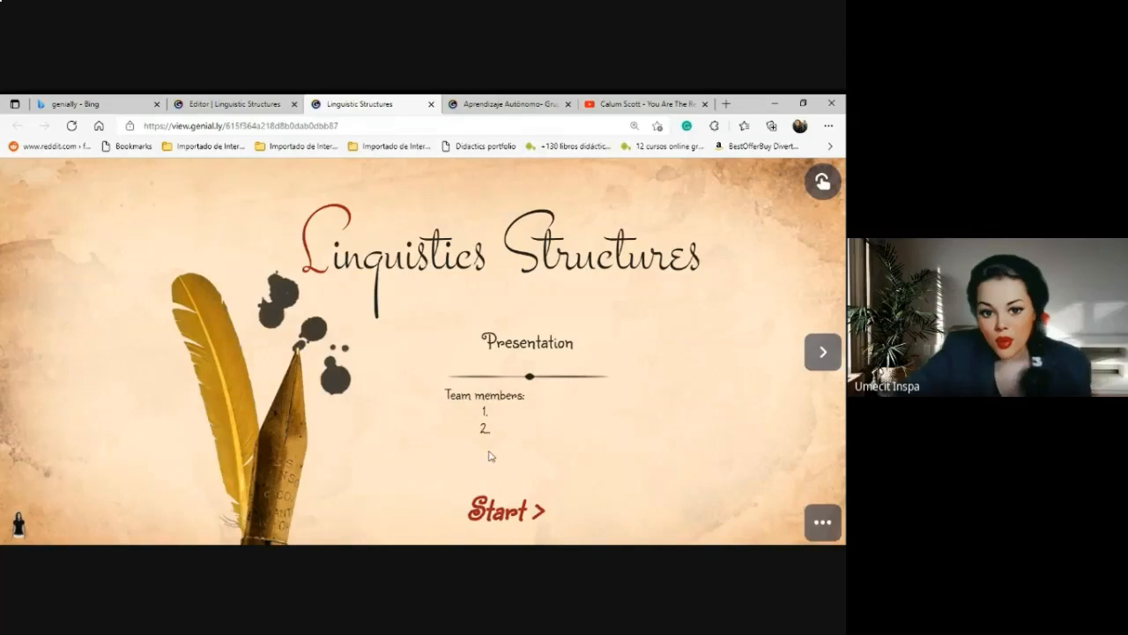
{"action": "left_click", "coordinate": [833, 354]}
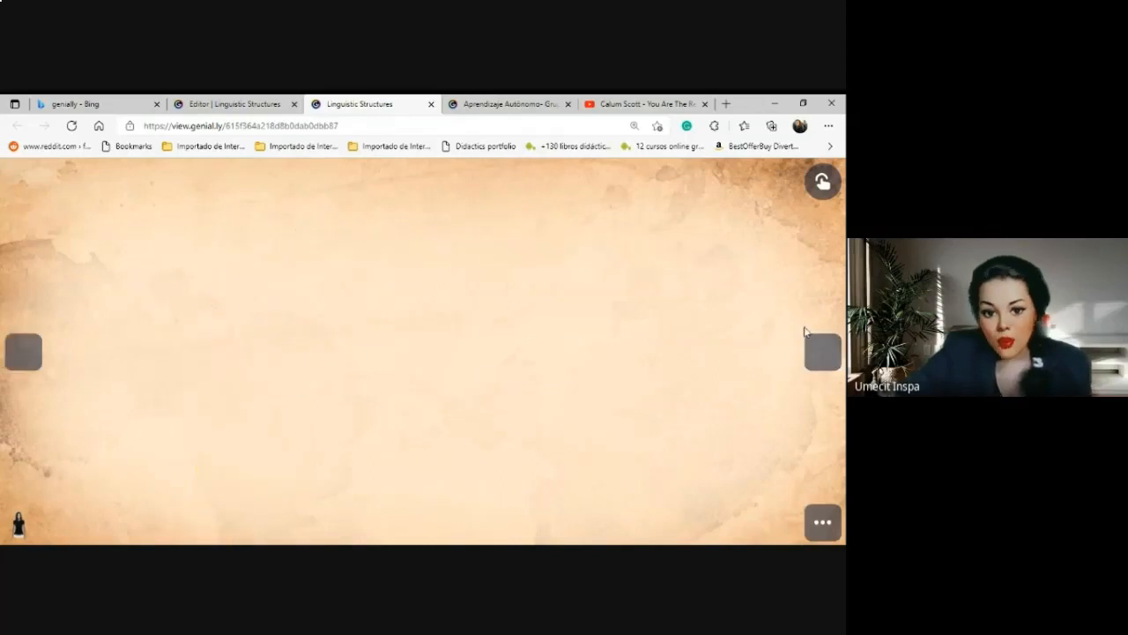
{"action": "left_click", "coordinate": [268, 332]}
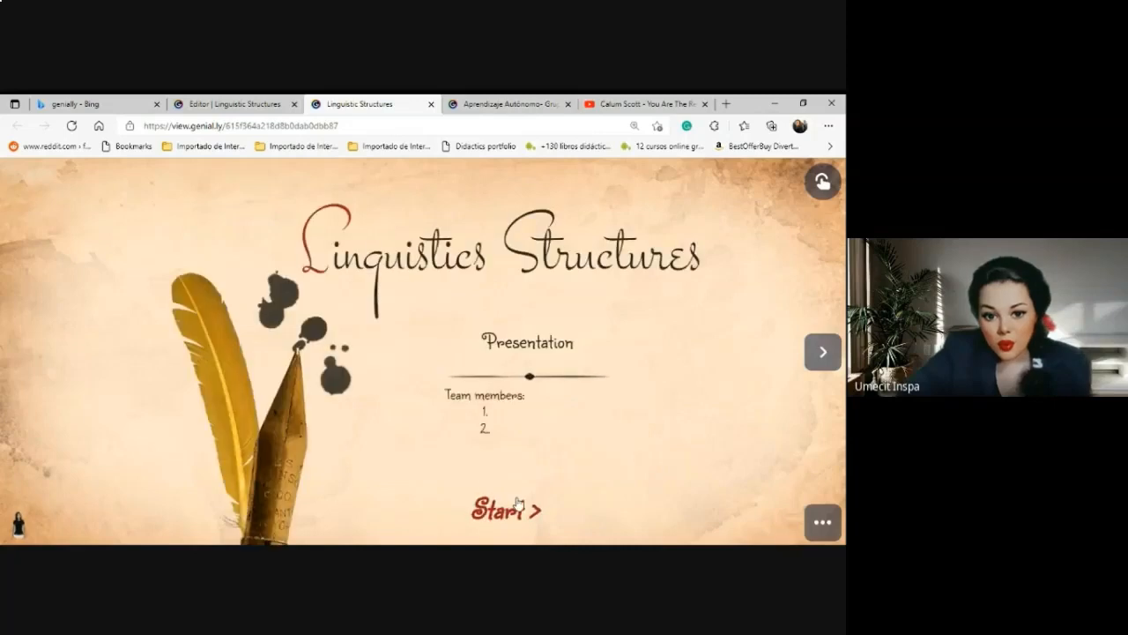
{"action": "left_click", "coordinate": [522, 506]}
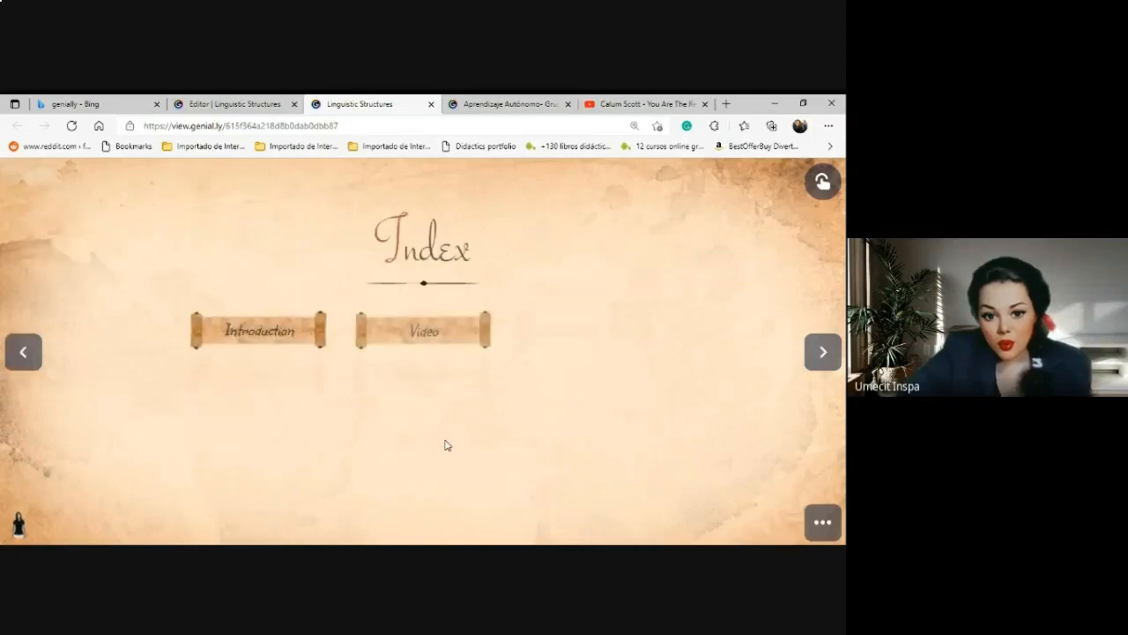
{"action": "left_click", "coordinate": [242, 335]}
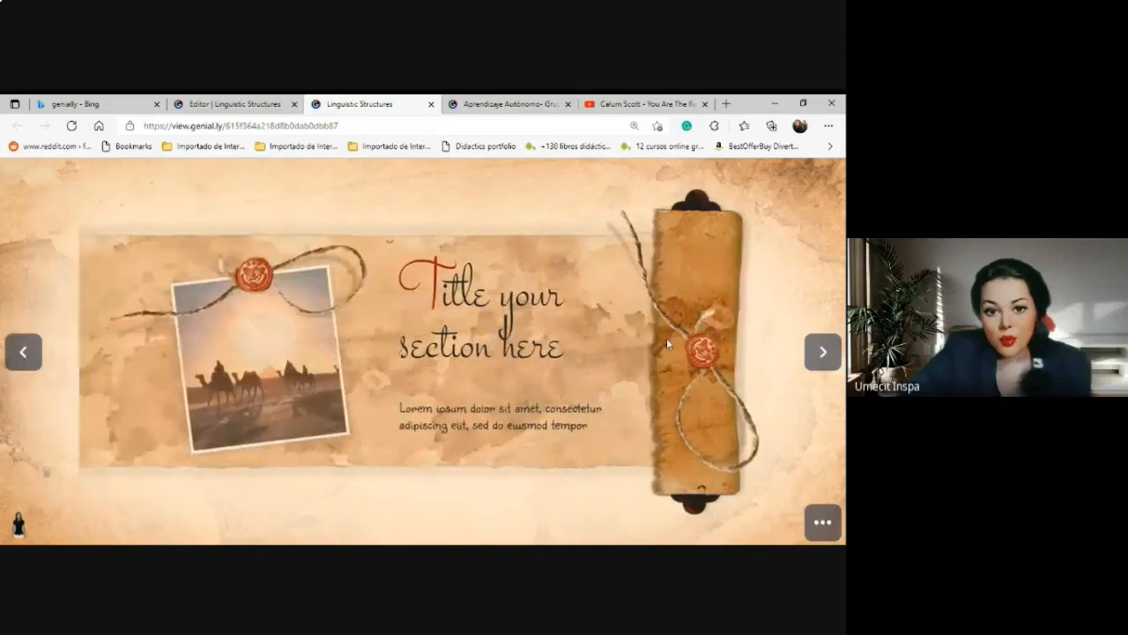
{"action": "left_click", "coordinate": [806, 346]}
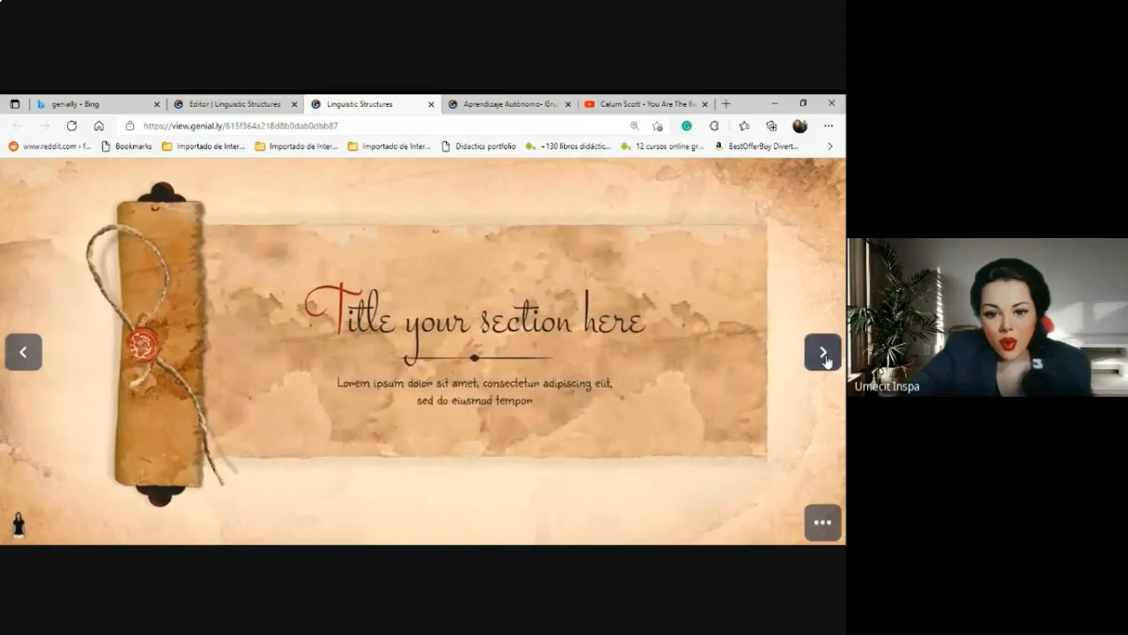
{"action": "left_click", "coordinate": [824, 352]}
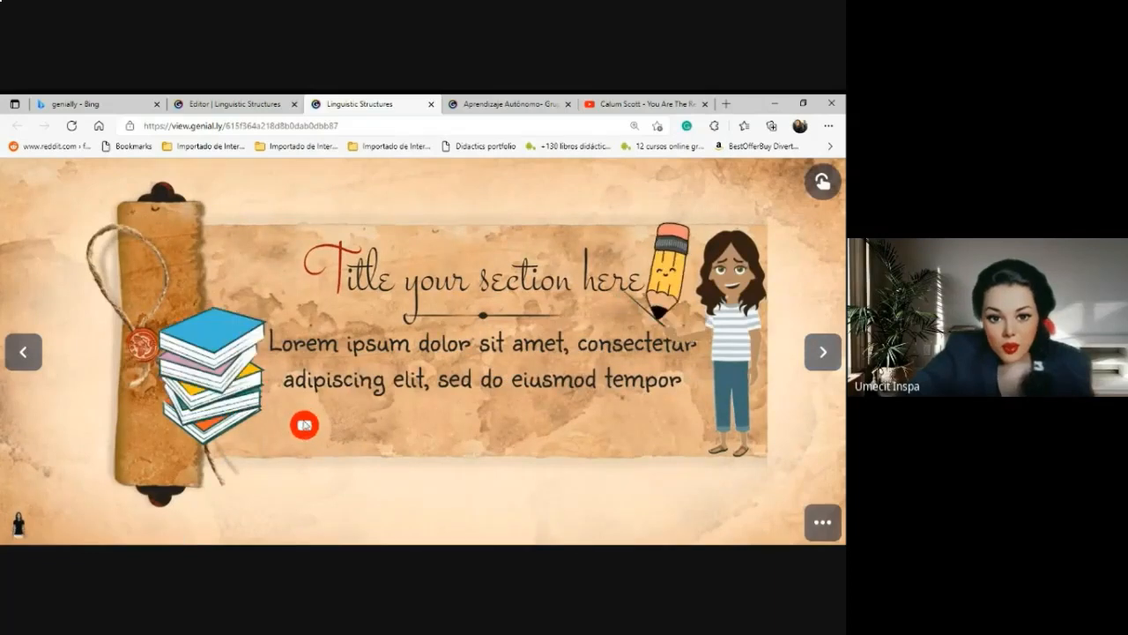
Test the slide's YouTube link, play and stop the audio clip, then advance to the photos slide.
{"action": "left_click", "coordinate": [305, 425]}
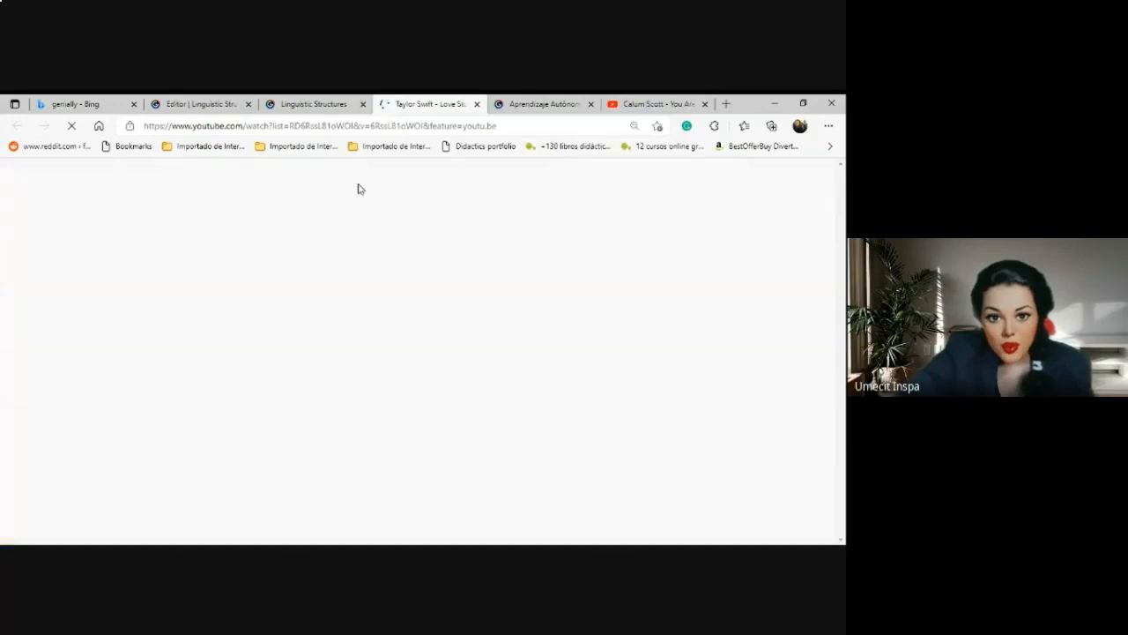
{"action": "left_click", "coordinate": [477, 103]}
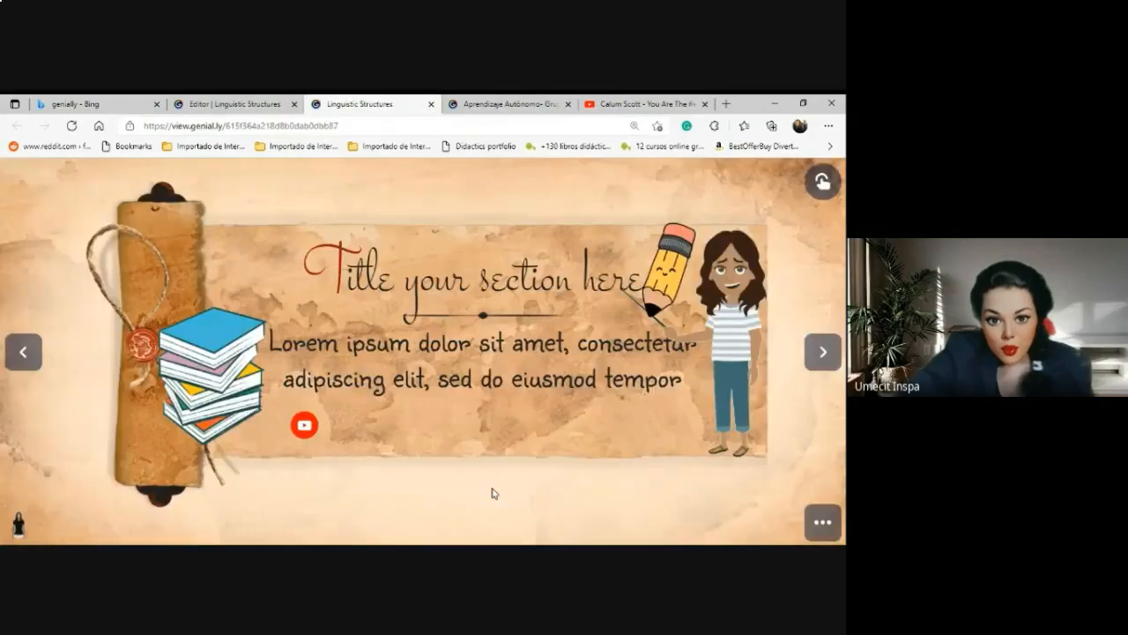
{"action": "left_click", "coordinate": [821, 362]}
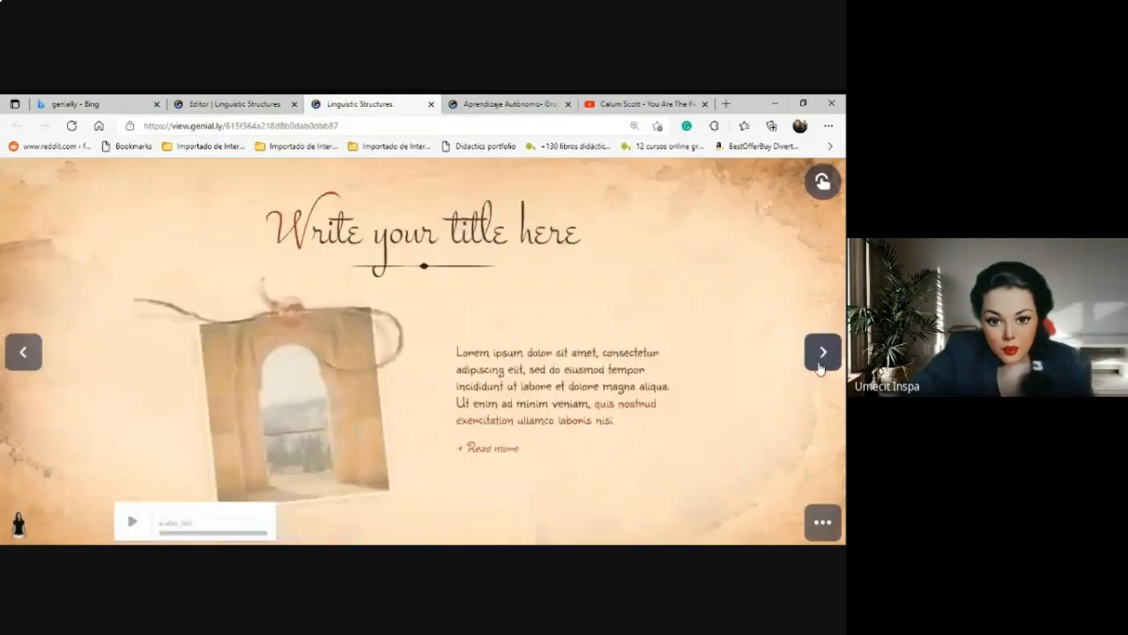
{"action": "left_click", "coordinate": [131, 526]}
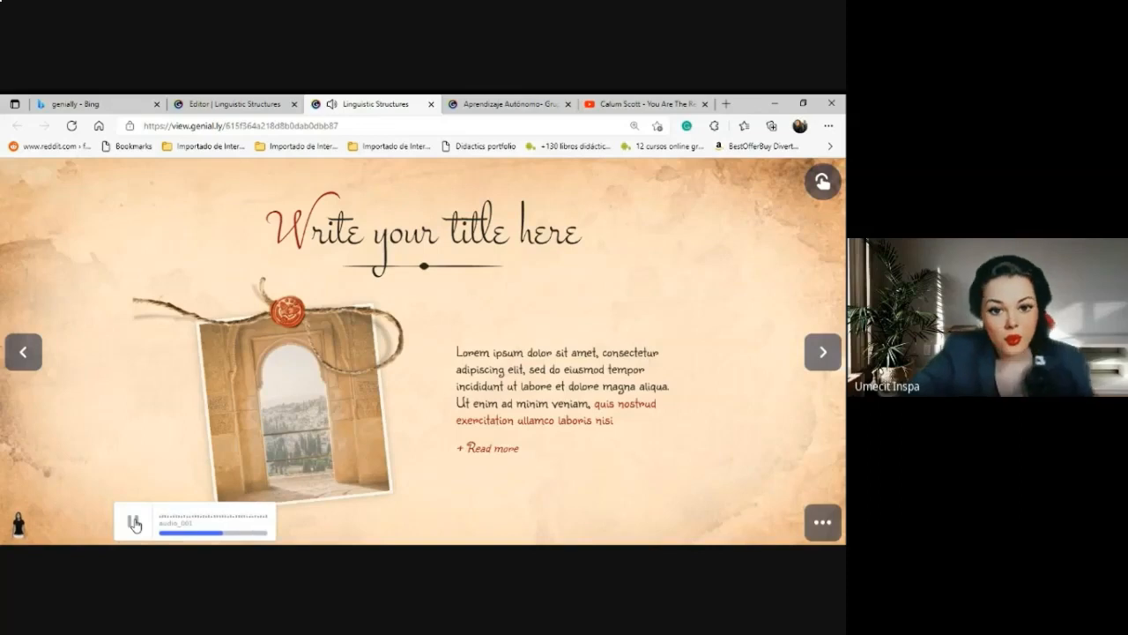
{"action": "left_click", "coordinate": [134, 523]}
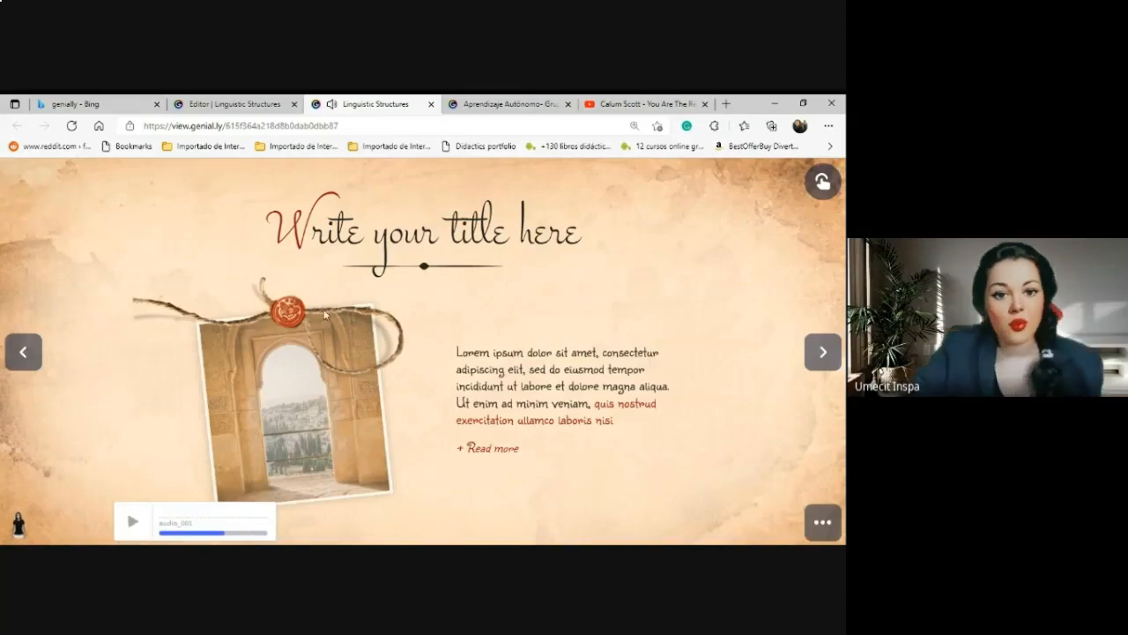
{"action": "left_click", "coordinate": [827, 356]}
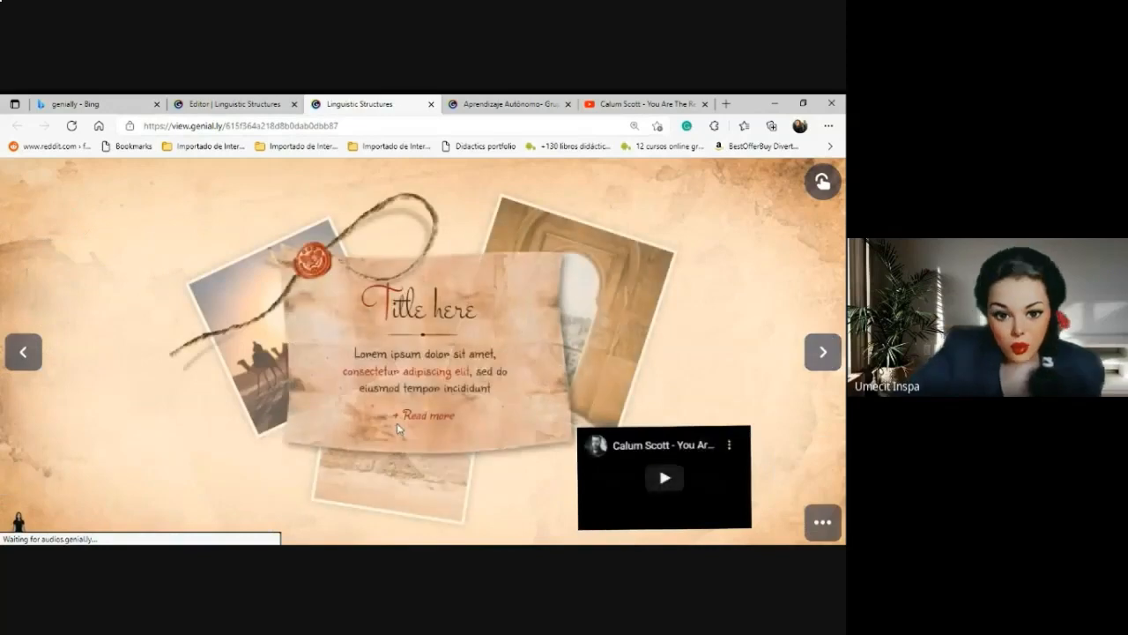
Play the embedded Calum Scott YouTube video, view it full screen, then exit full screen.
{"action": "left_click", "coordinate": [665, 482]}
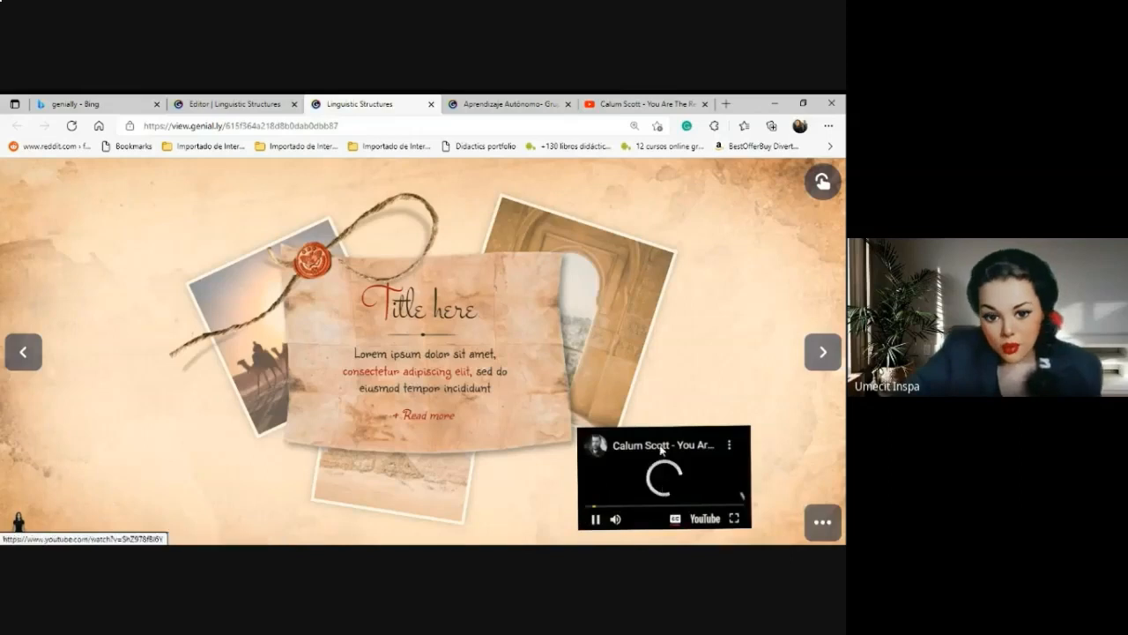
{"action": "left_click", "coordinate": [733, 517]}
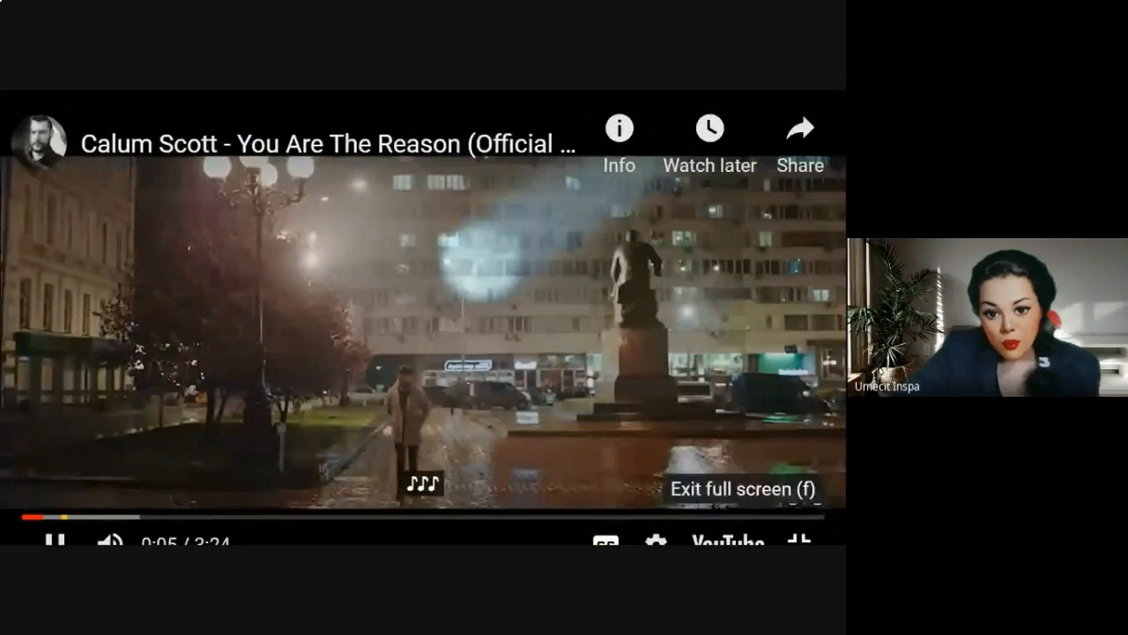
{"action": "left_click", "coordinate": [799, 530]}
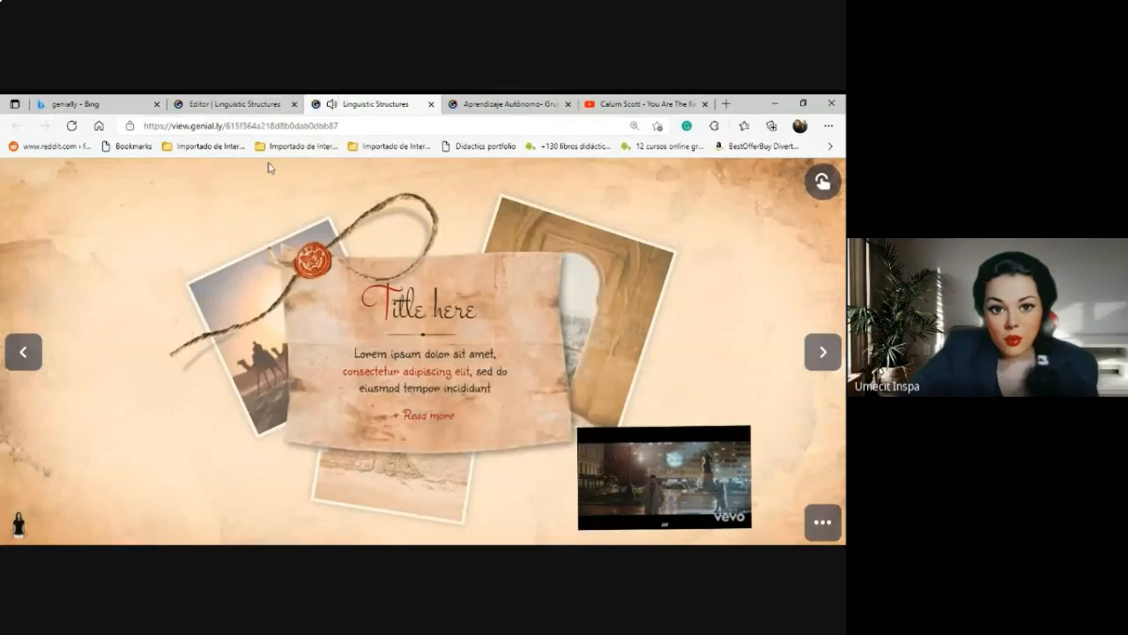
Close the presentation's preview tab and exit the editor to the creations dashboard.
{"action": "left_click", "coordinate": [226, 106]}
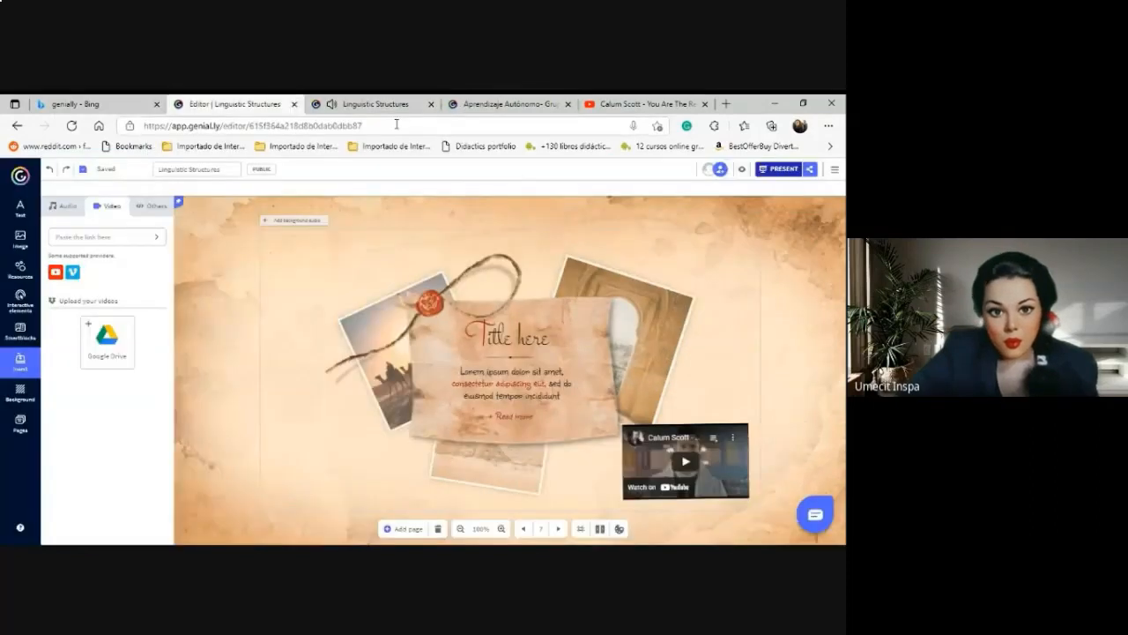
{"action": "left_click", "coordinate": [430, 104]}
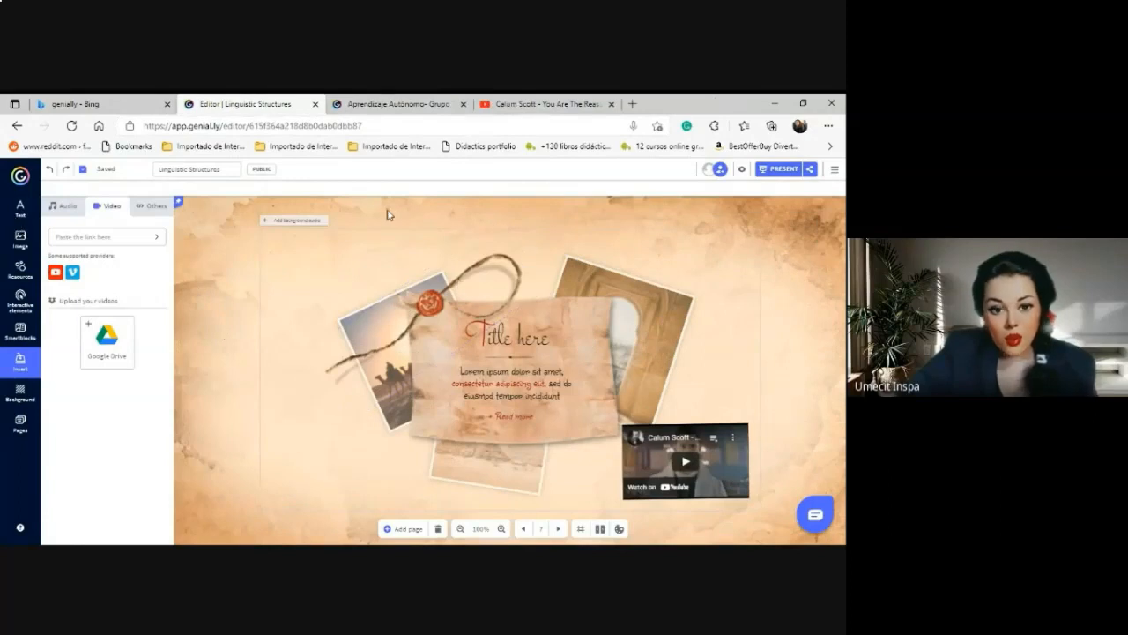
{"action": "left_click", "coordinate": [19, 208]}
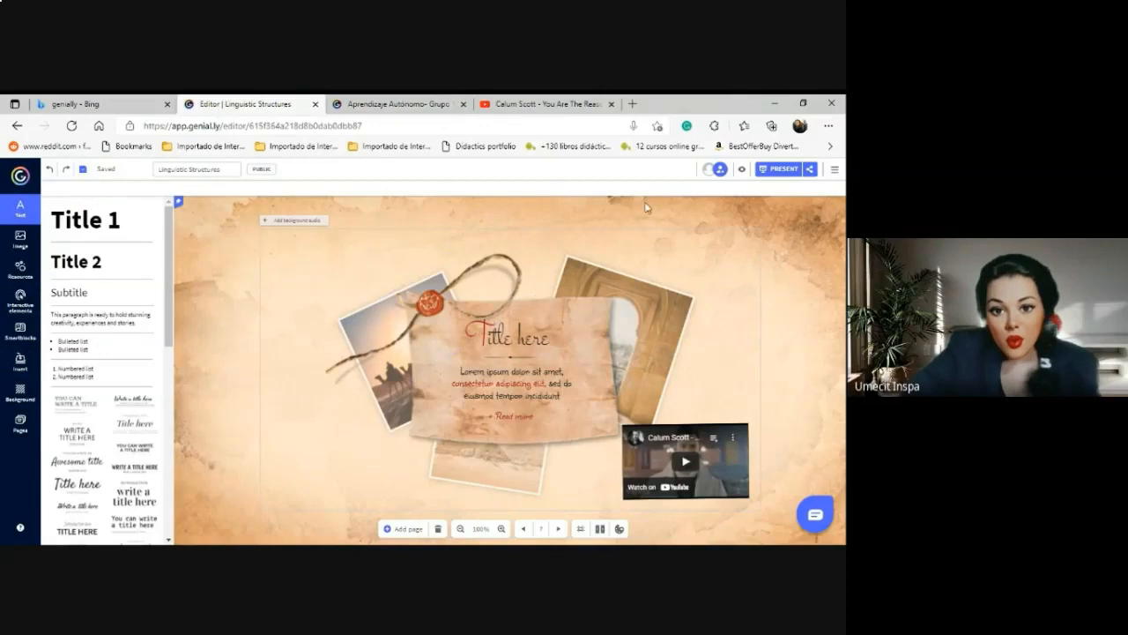
{"action": "left_click", "coordinate": [835, 169]}
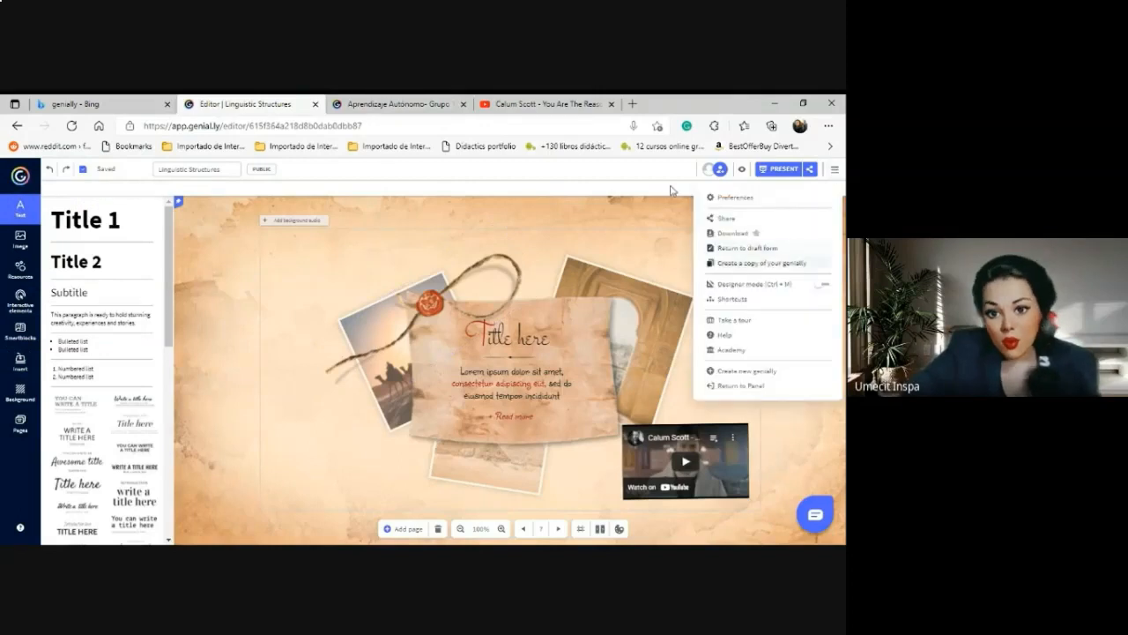
{"action": "left_click", "coordinate": [19, 176]}
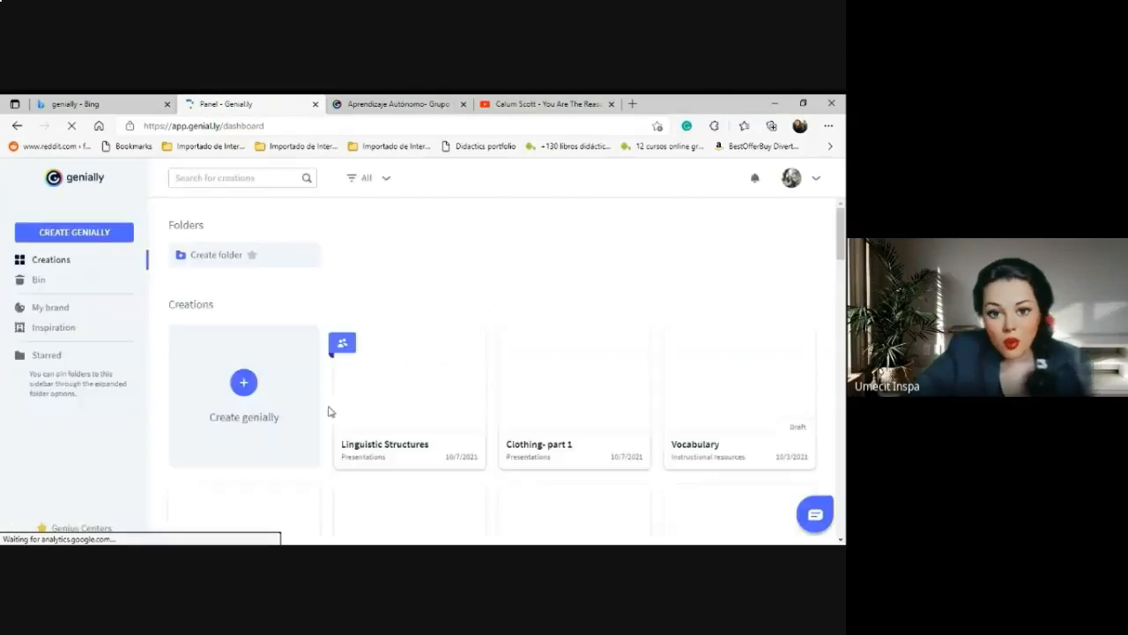
Copy the public Social page link from the Linguistic Structures card's share dialog.
{"action": "mouse_move", "coordinate": [408, 469]}
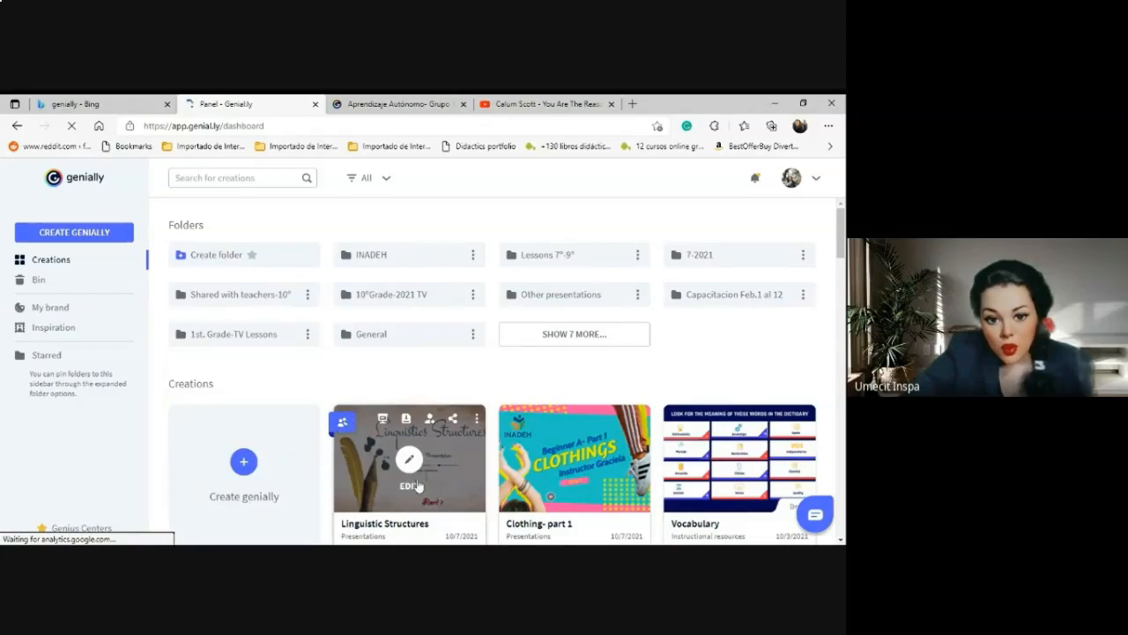
{"action": "left_click", "coordinate": [454, 420]}
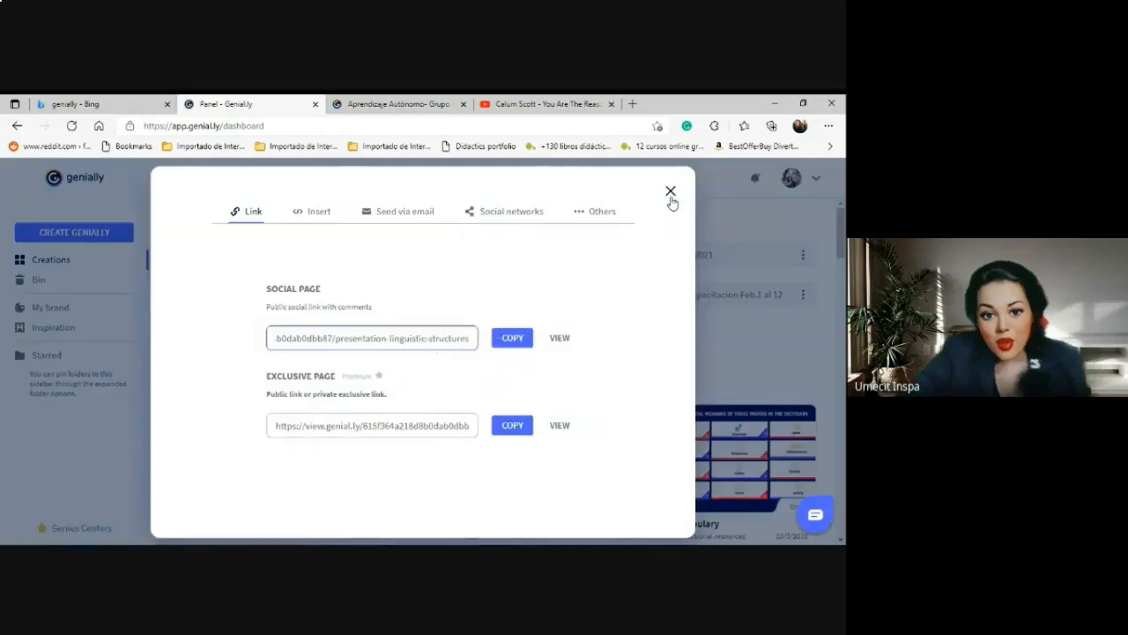
{"action": "left_click", "coordinate": [669, 197]}
{"action": "left_click", "coordinate": [454, 423]}
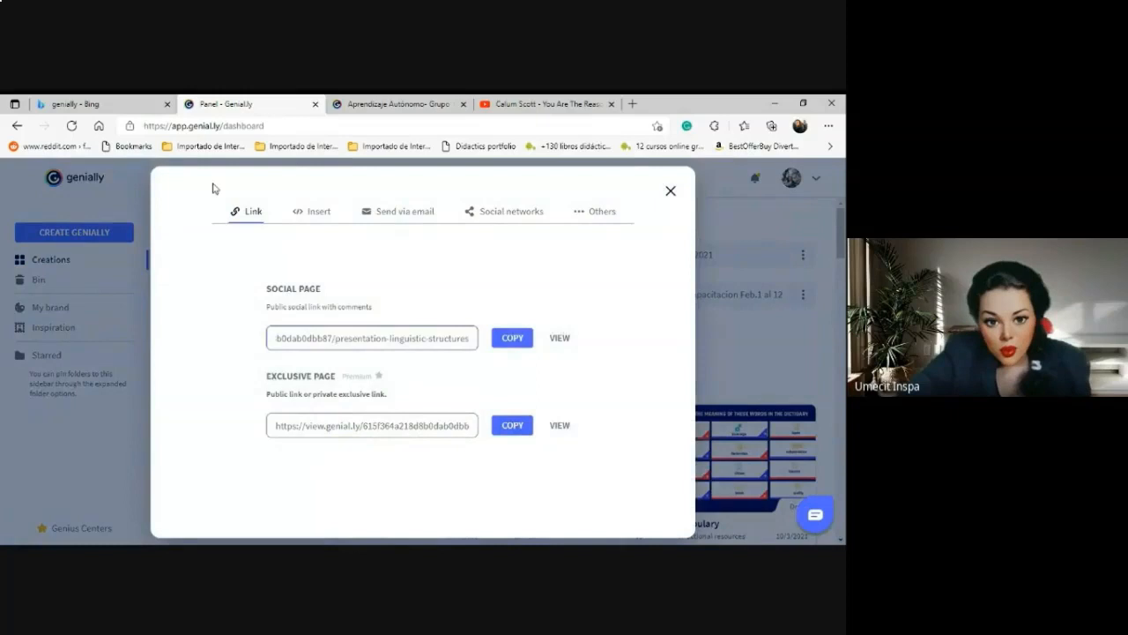
{"action": "left_click", "coordinate": [253, 216]}
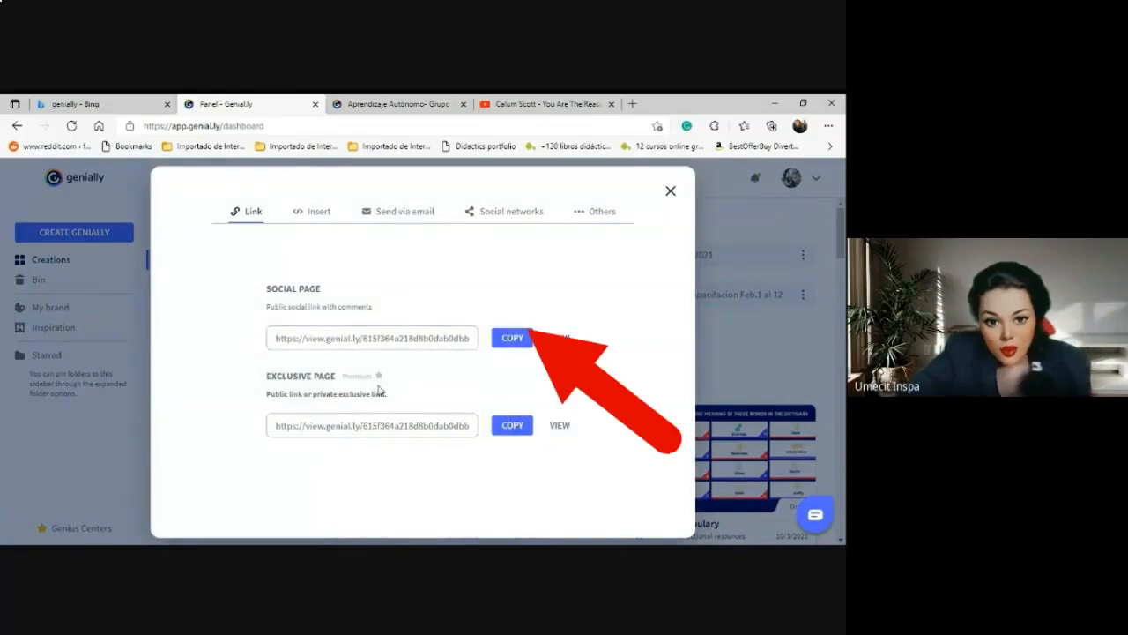
{"action": "left_click", "coordinate": [519, 342]}
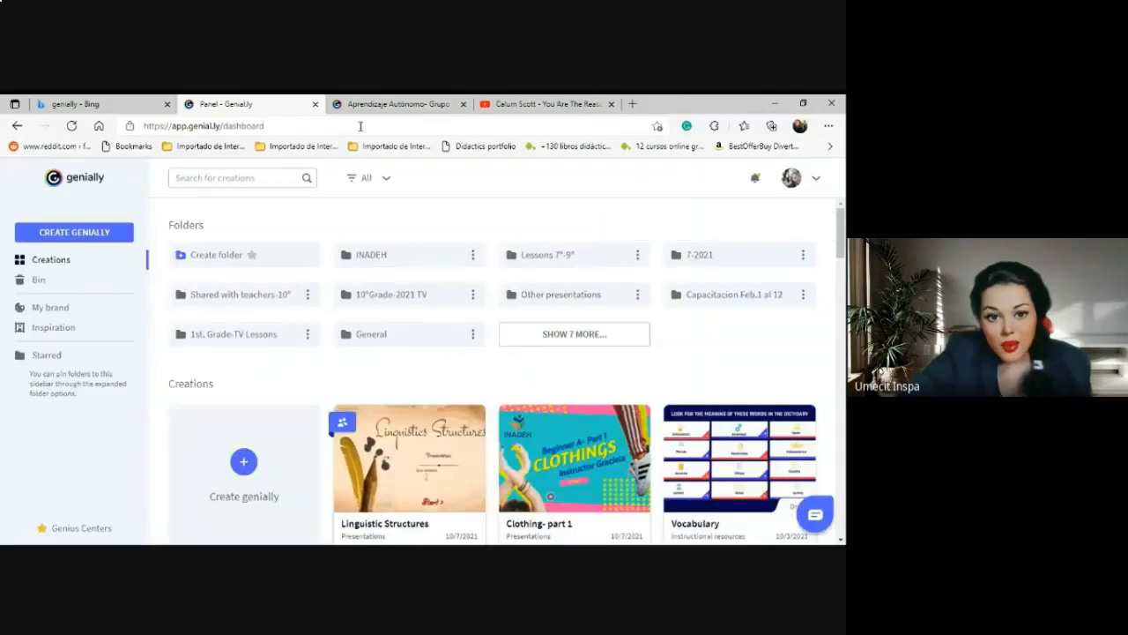